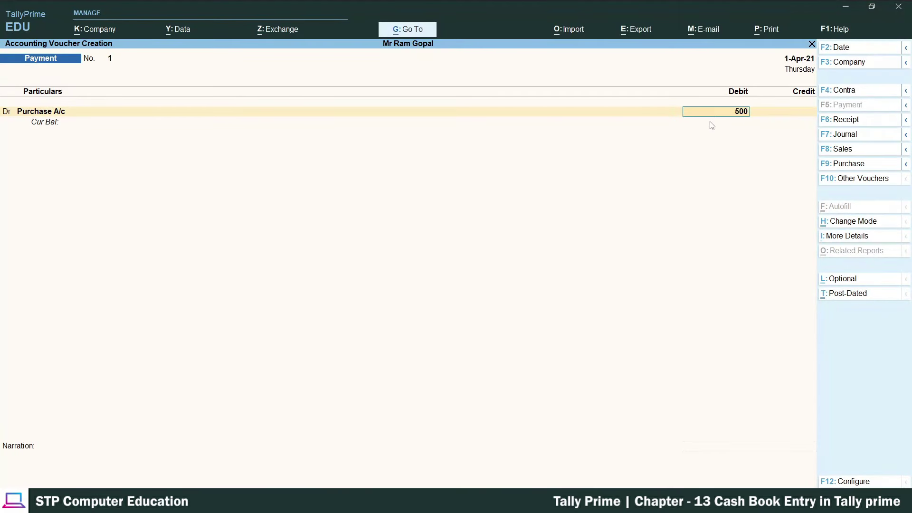
Credit Cash for 5,000 against Purchase A/c and accept Payment voucher 1 without narration
key(Return)
key(Return)
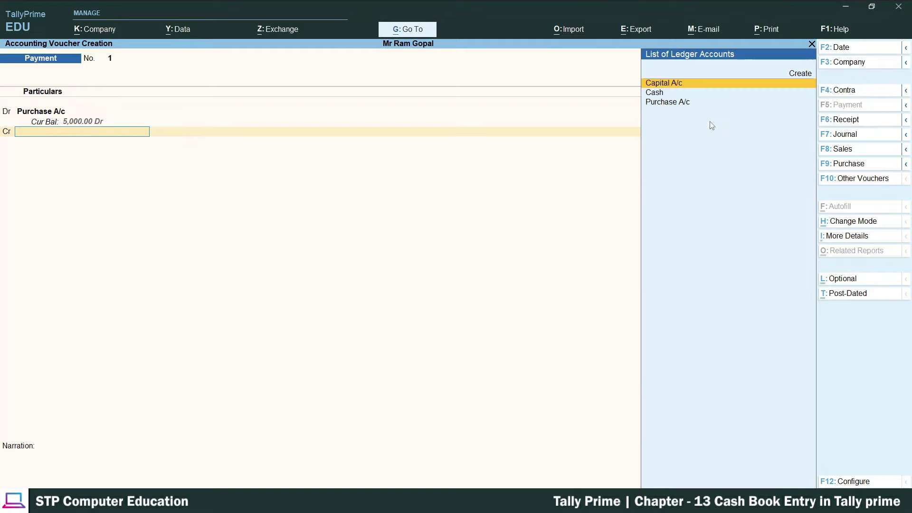
key(Down)
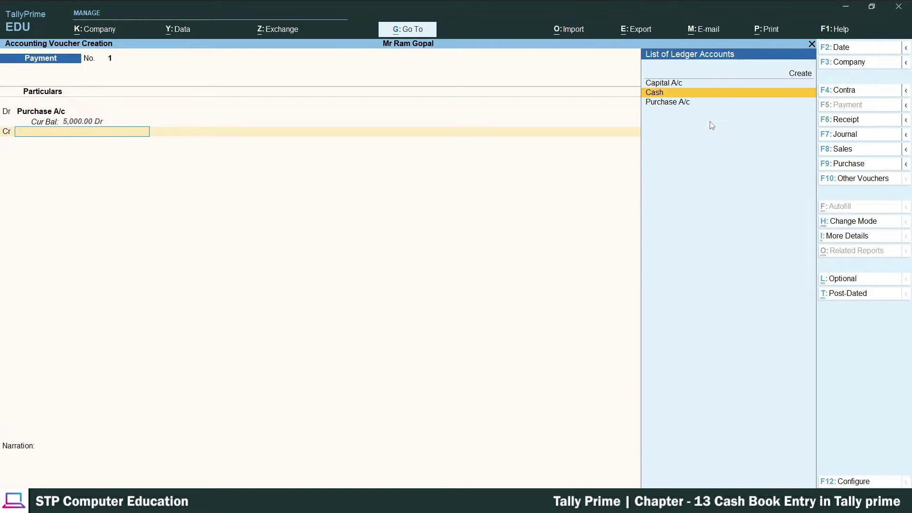
key(Return)
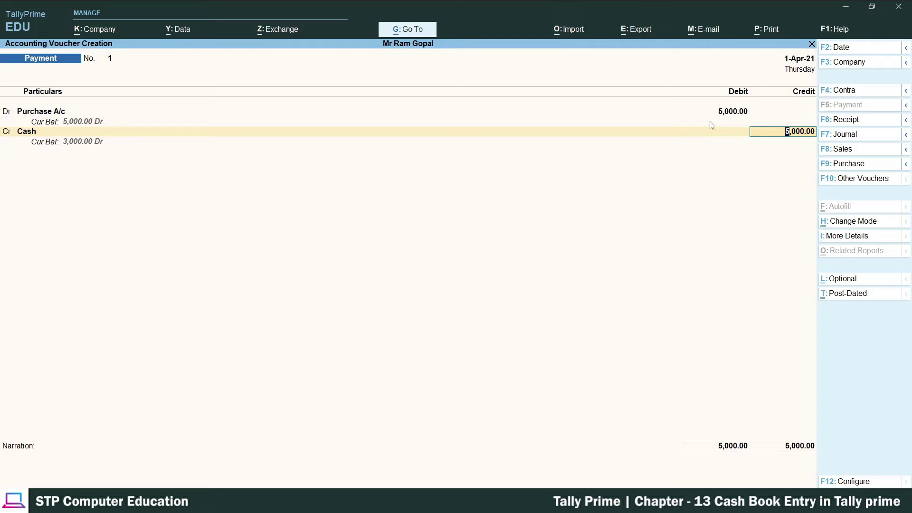
key(Return)
key(Return)
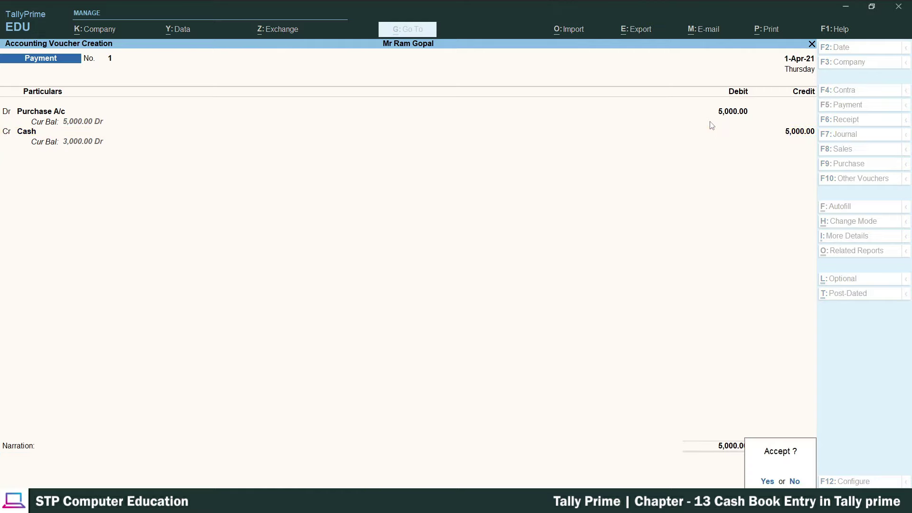
key(Return)
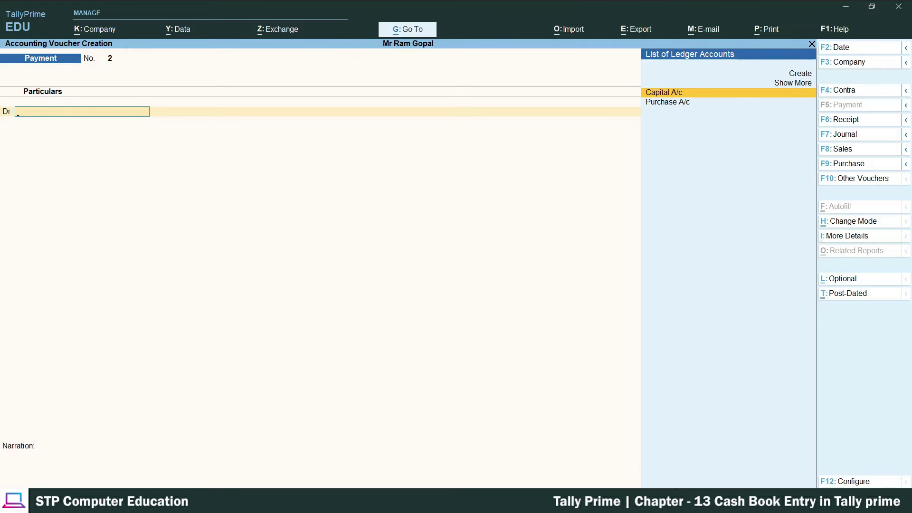
key(alt+Tab)
scroll(278, 257, down, 2)
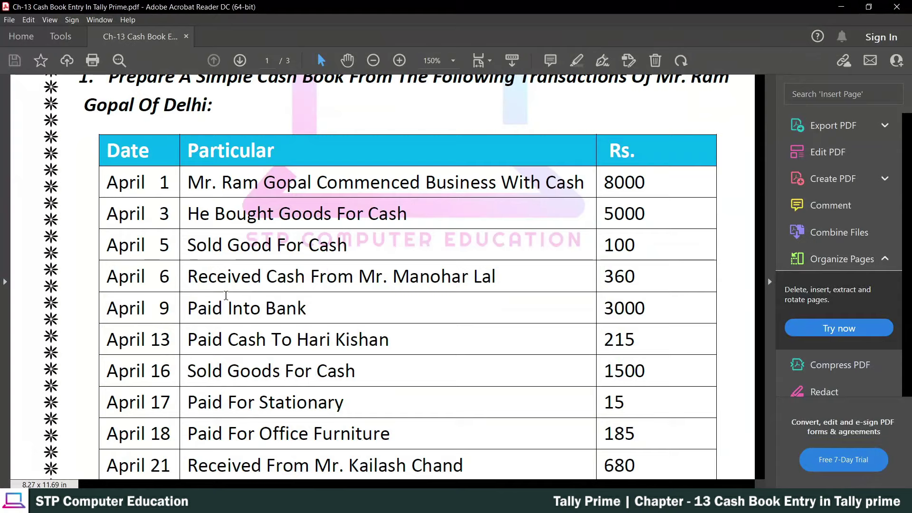
drag(193, 250, 347, 250)
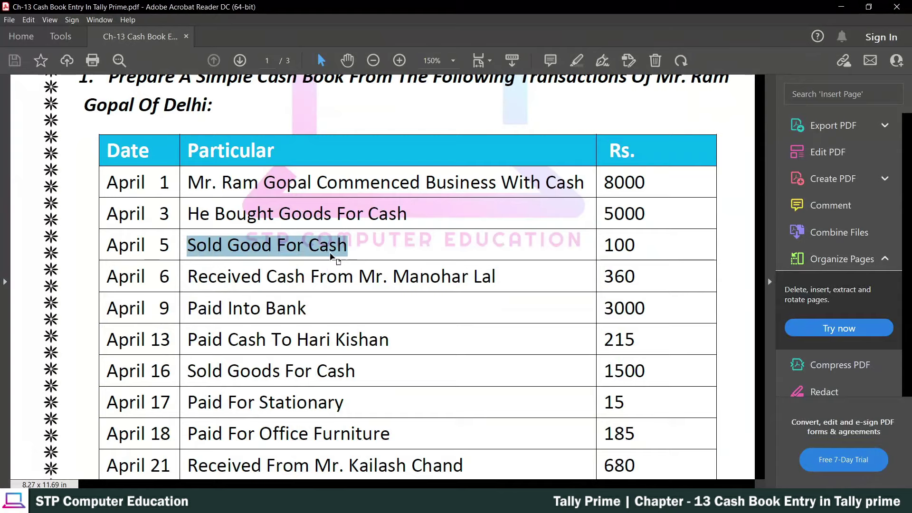
click(299, 251)
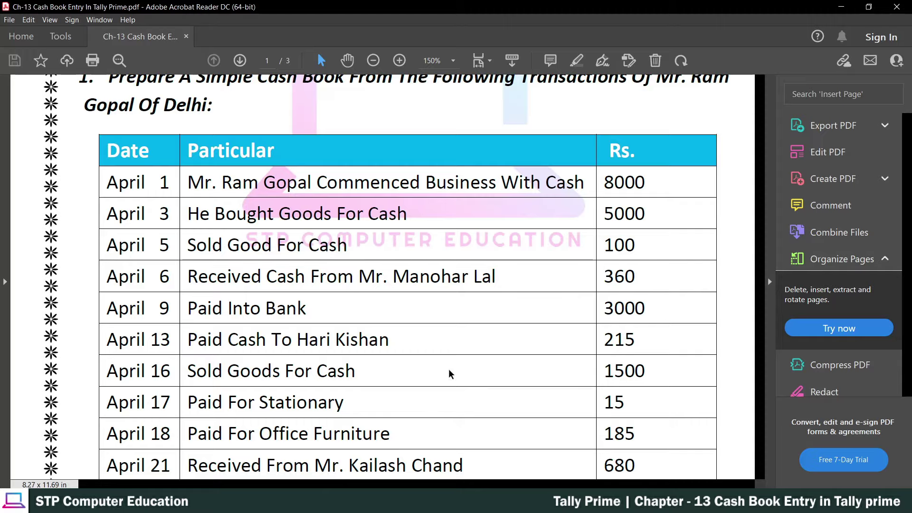
key(alt+Tab)
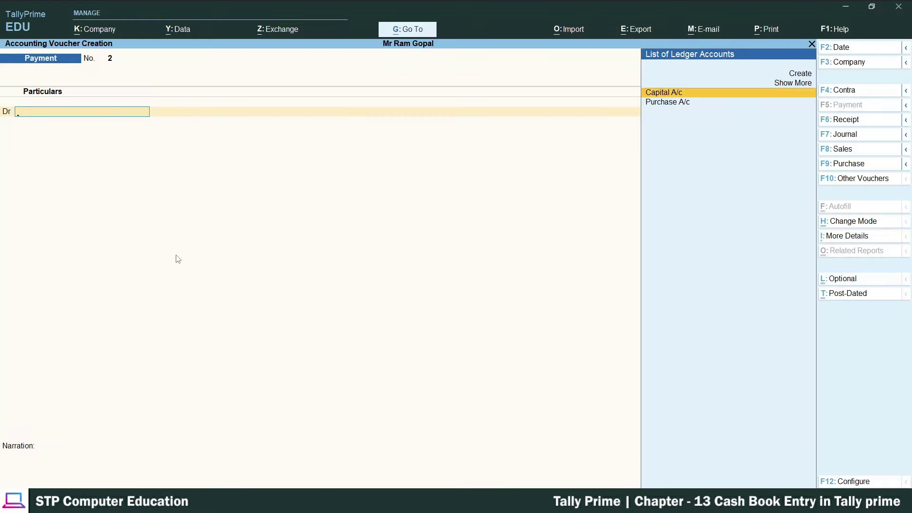
Switch to a Receipt voucher and create the Sales A/c ledger under Sales Accounts
key(F6)
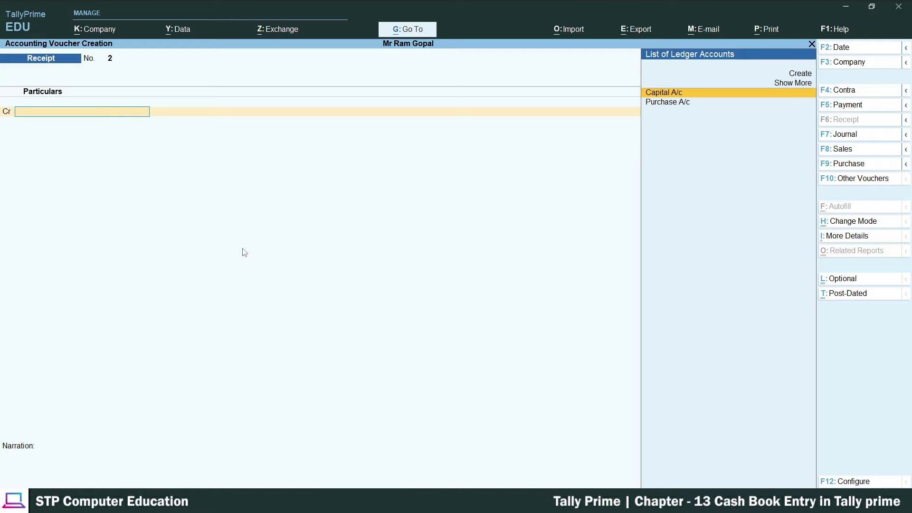
key(ctrl)
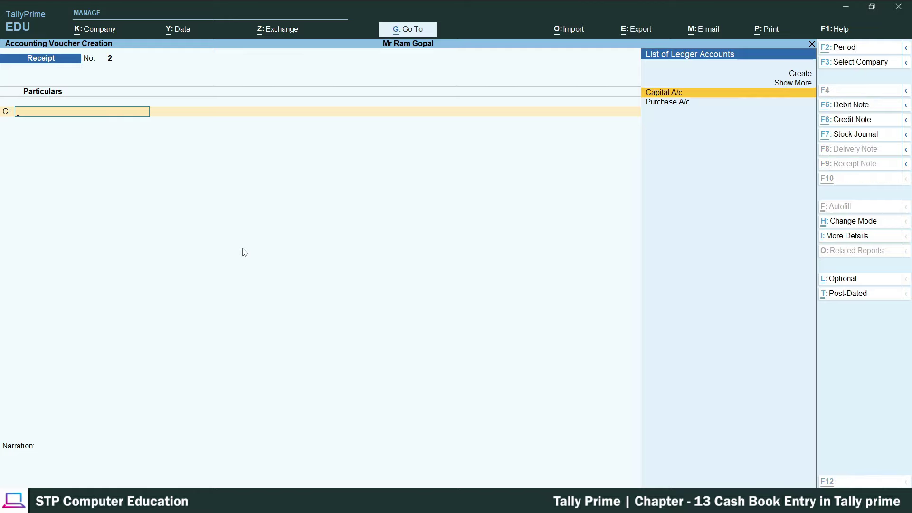
key(alt+c)
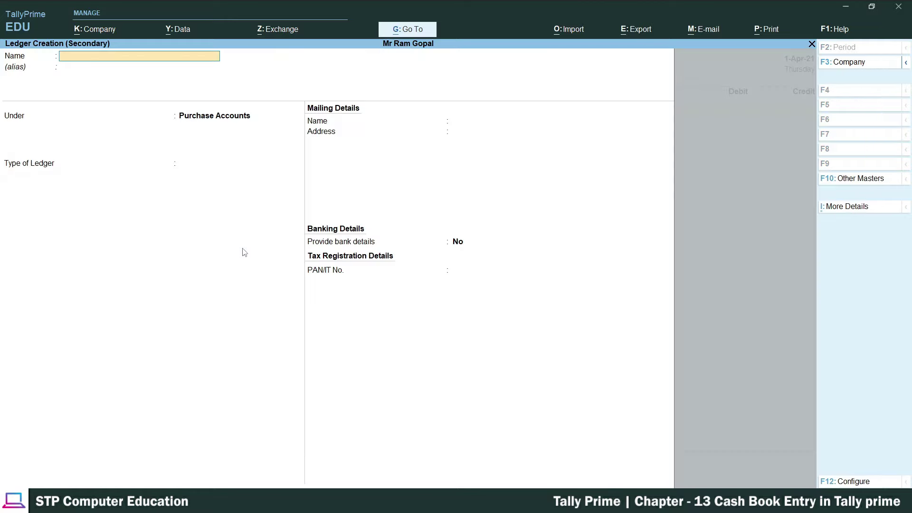
text(Sa)
key(Return)
key(BackSpace)
key(Return)
key(Return)
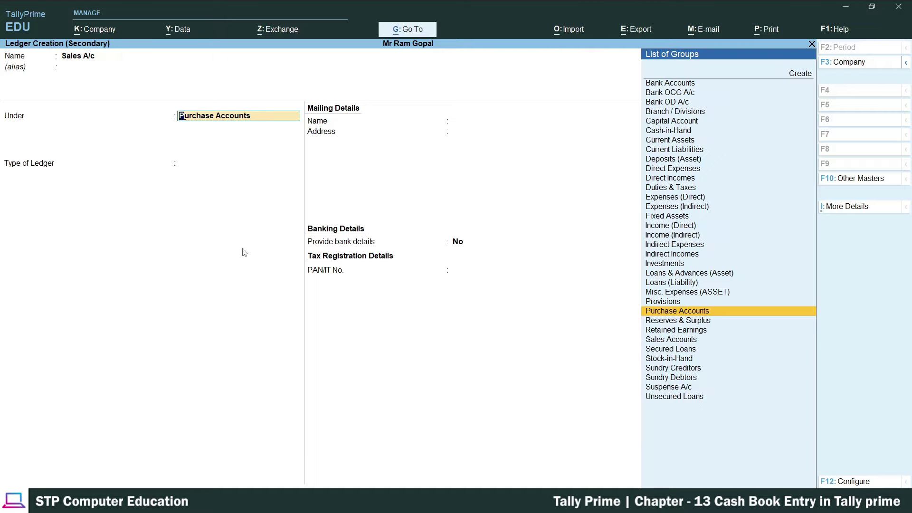
key(Down)
key(Down)
key(Down)
key(Return)
key(Return)
key(Return)
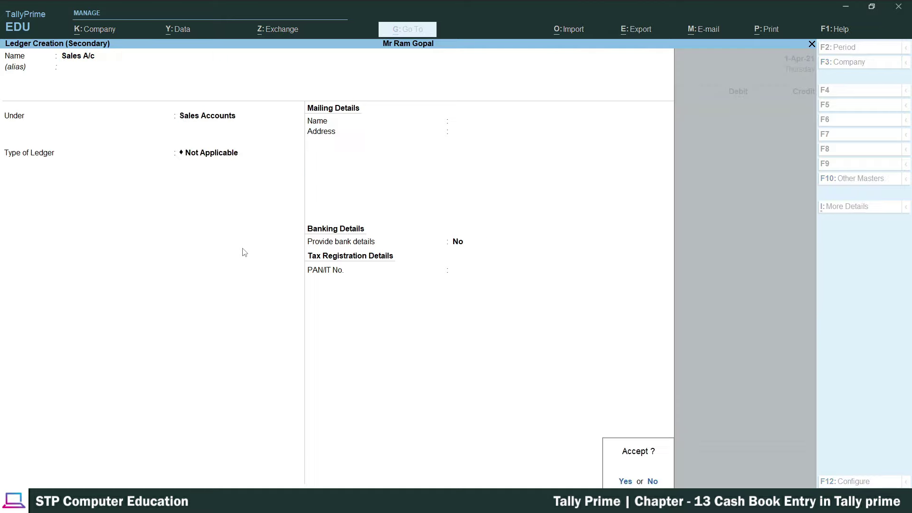
key(Return)
key(Escape)
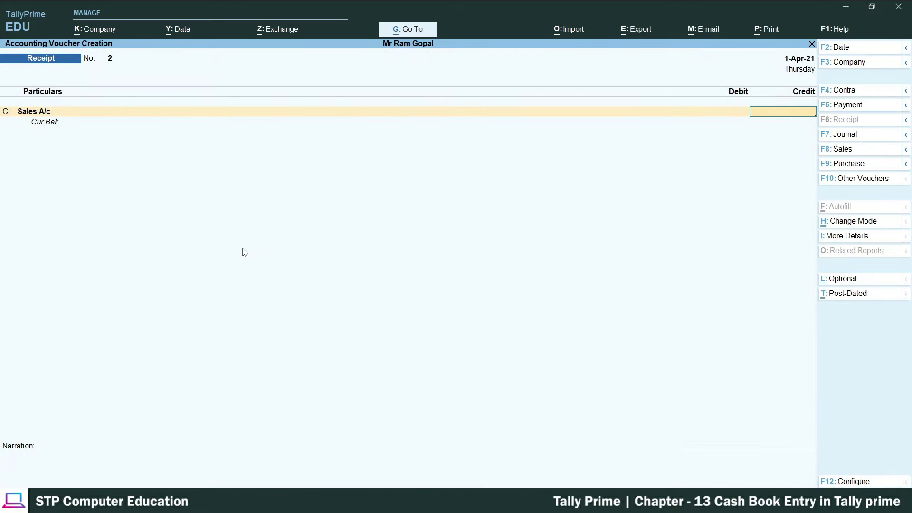
Credit Sales A/c 100, debit Cash 100, and save Receipt voucher 2
key(alt+Tab)
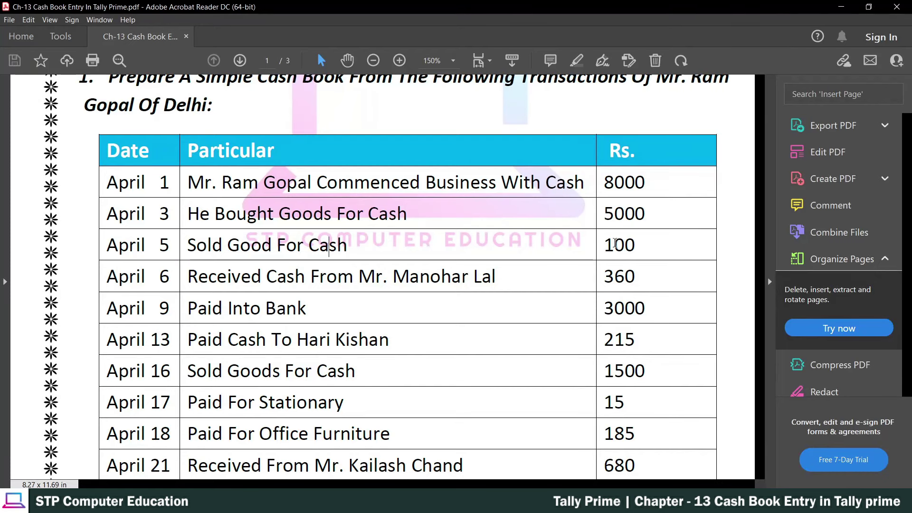
key(alt+Tab)
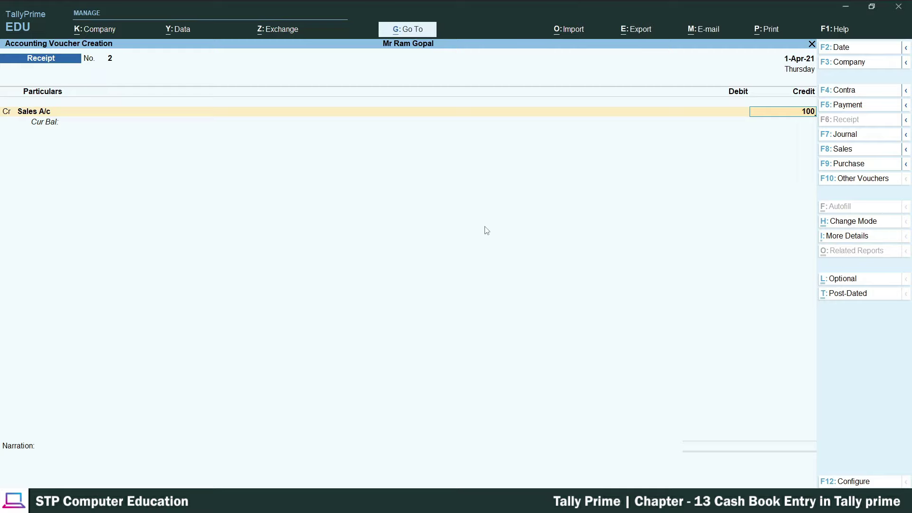
key(Return)
key(Down)
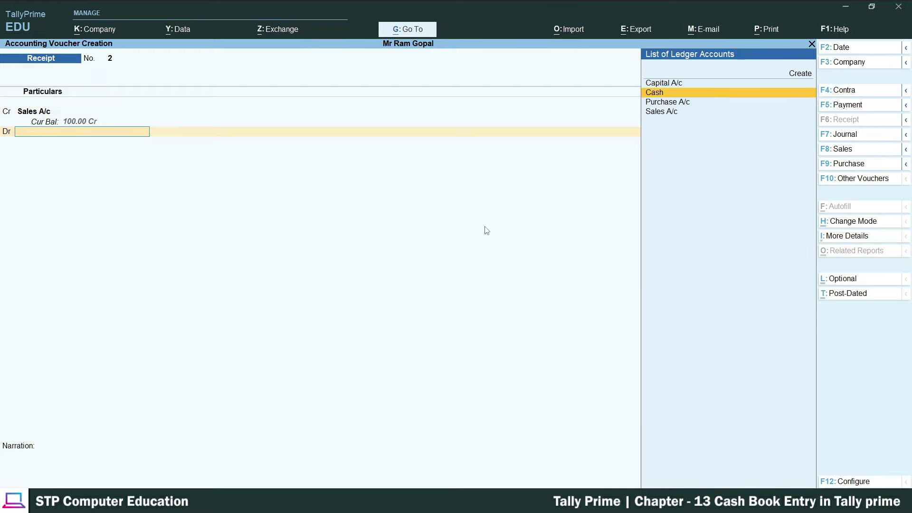
key(Return)
key(Return)
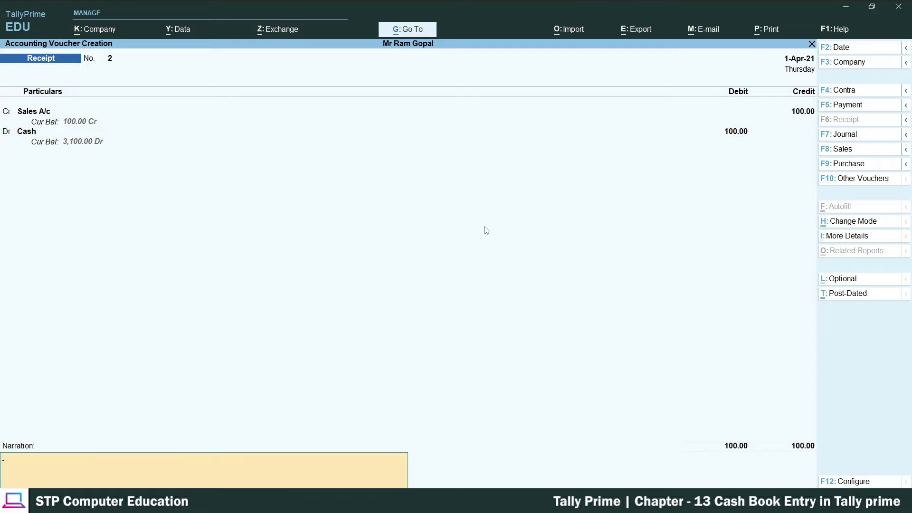
key(Return)
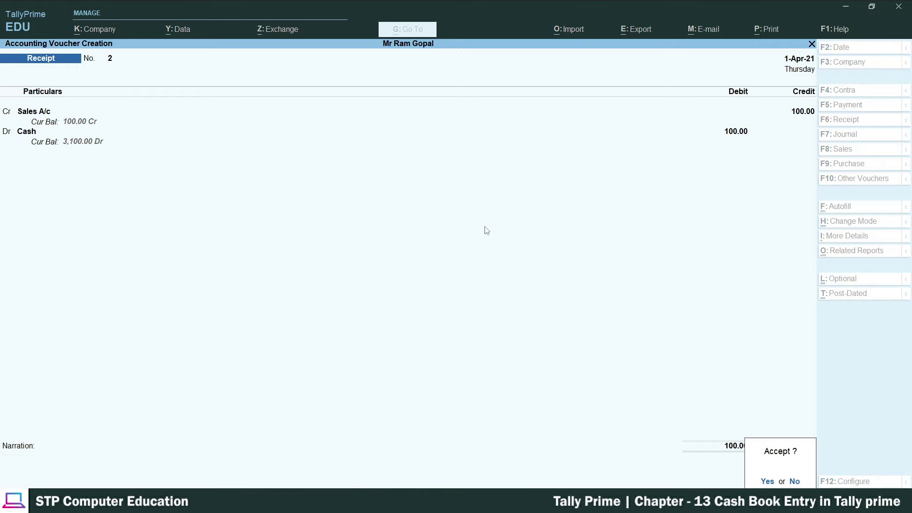
key(Return)
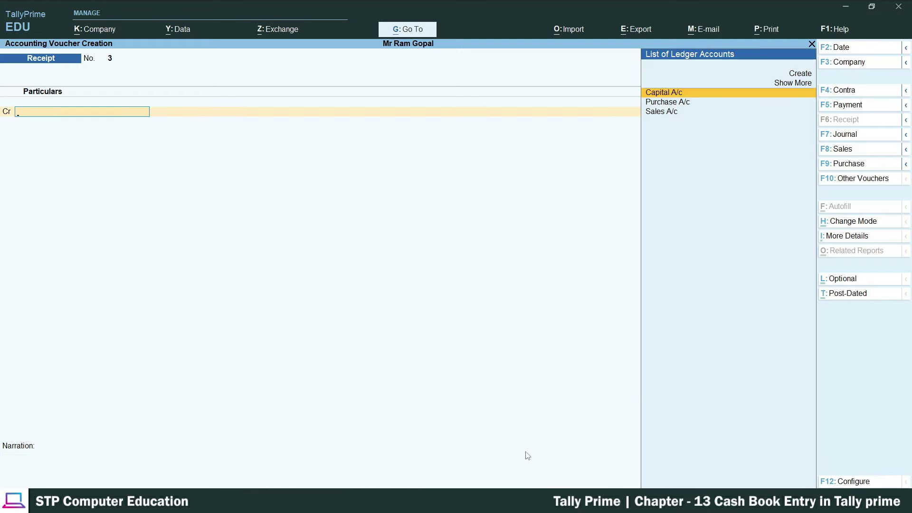
key(alt+Tab)
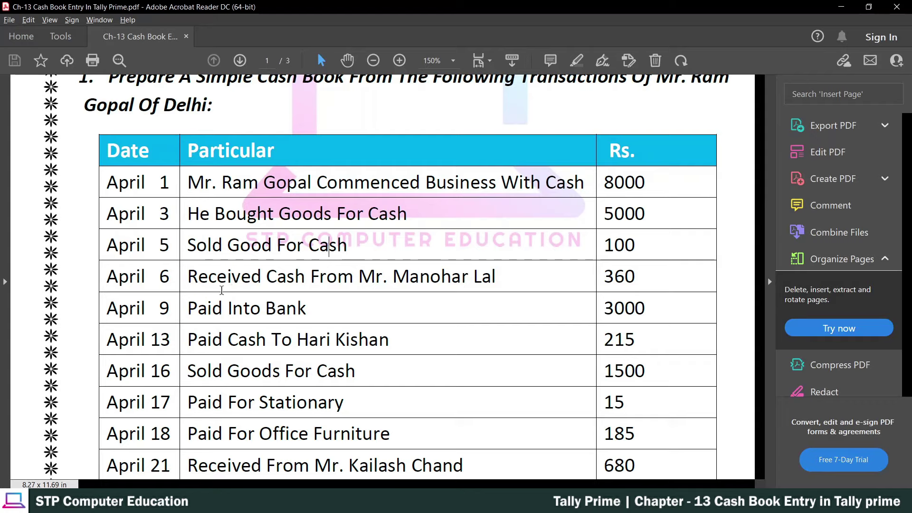
Review the April 6 receipt of 360 and its payer in the exercise PDF
double_click(190, 279)
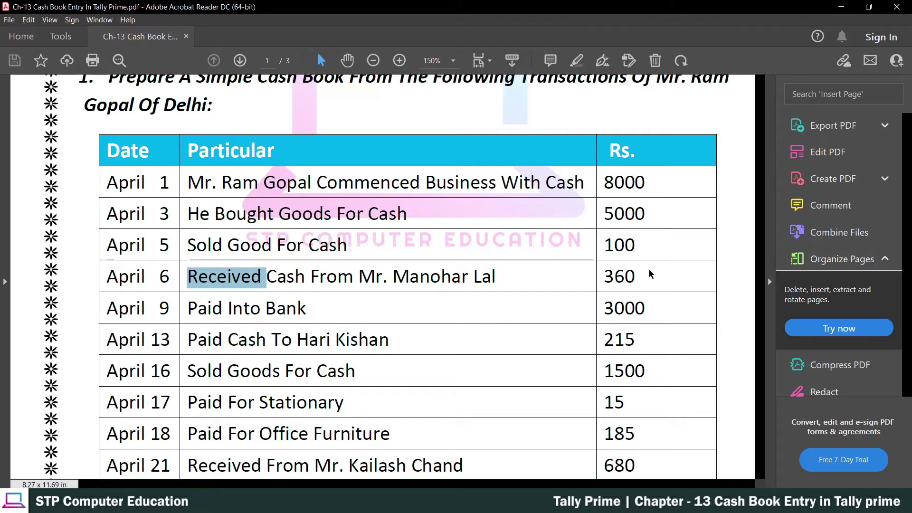
click(286, 280)
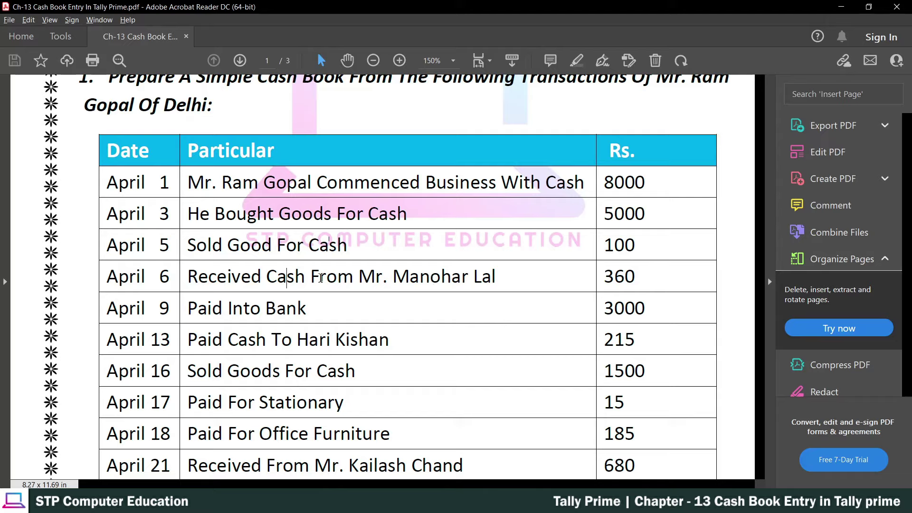
drag(360, 277, 494, 280)
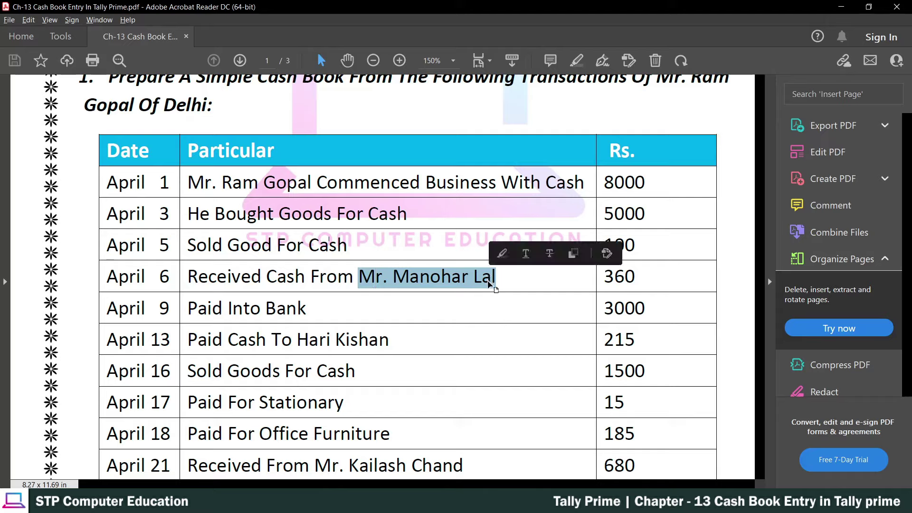
click(452, 281)
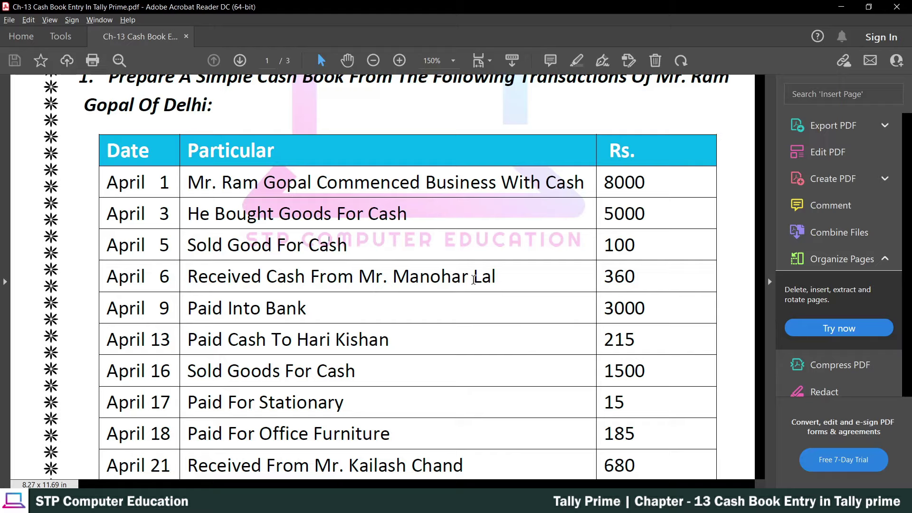
drag(189, 277, 508, 289)
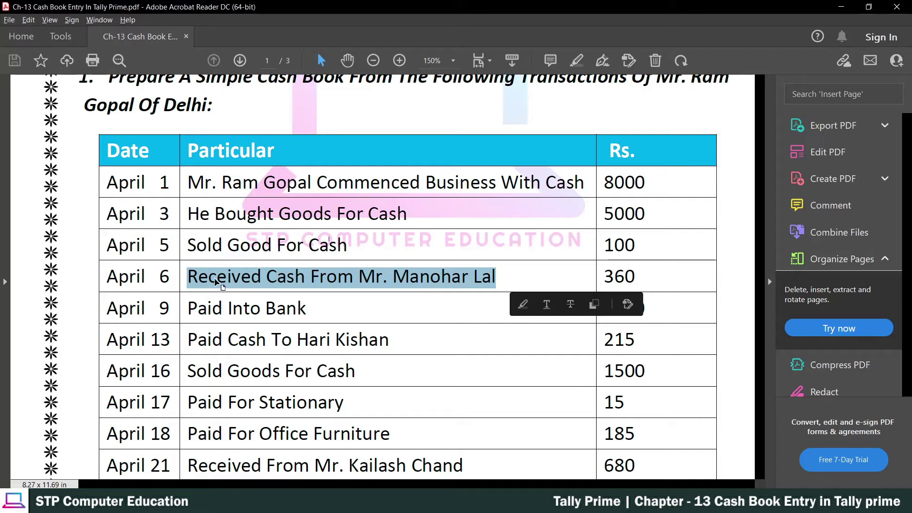
key(alt+Tab)
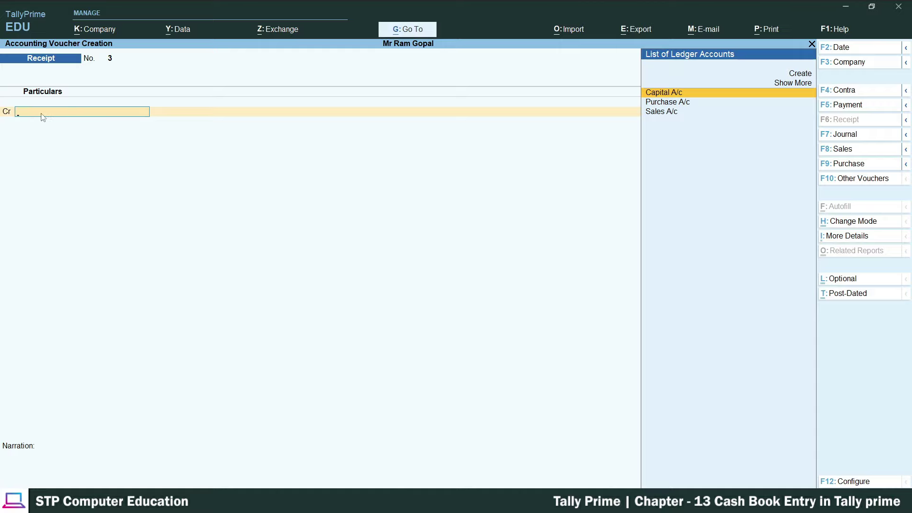
Create the payer's ledger under Sundry Debtors with bill-by-bill tracking set to No
key(alt+c)
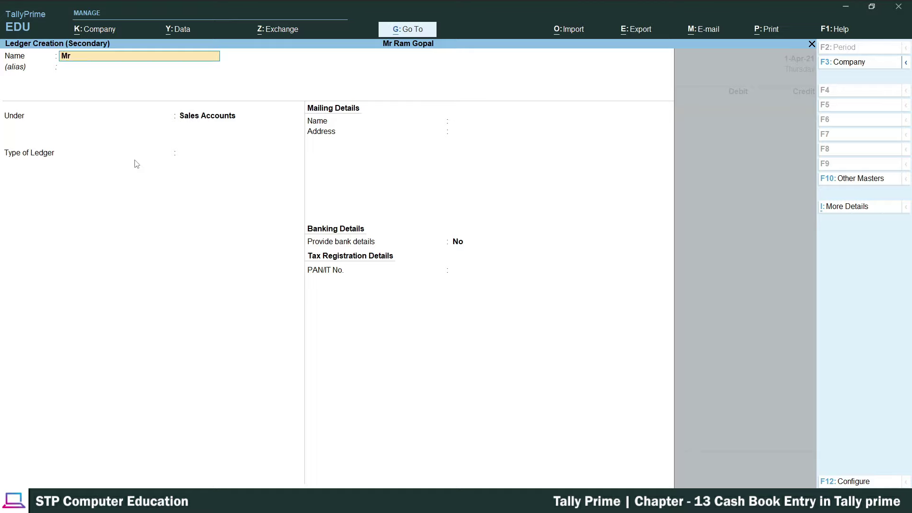
text(Mr Manohar Lal)
key(Return)
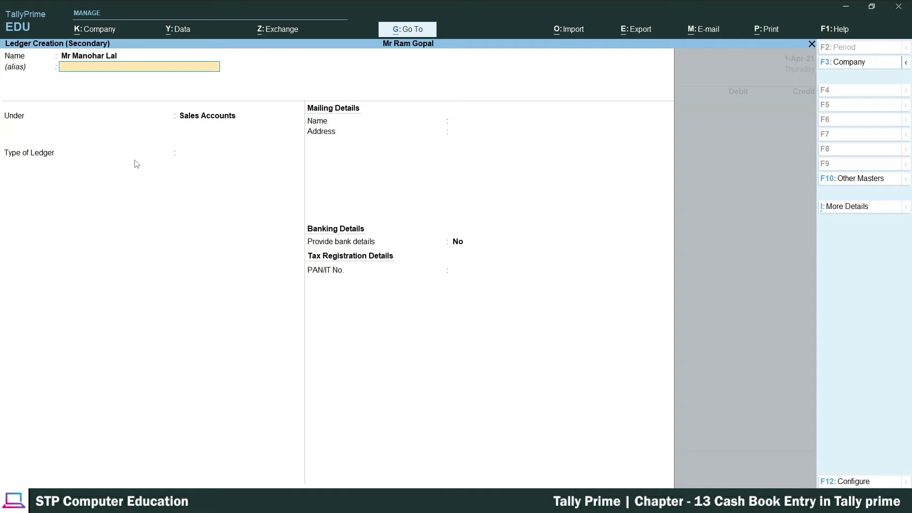
key(Return)
key(Down)
key(Down)
key(Down)
key(Down)
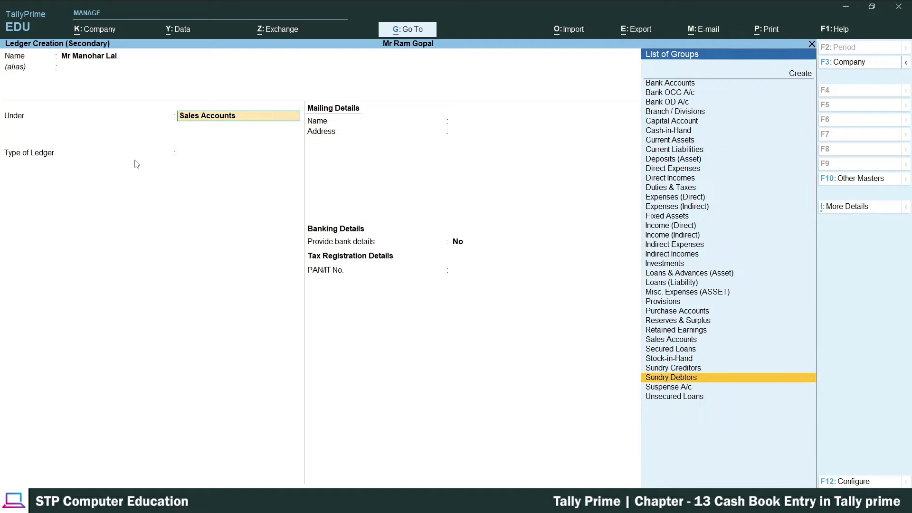
key(Return)
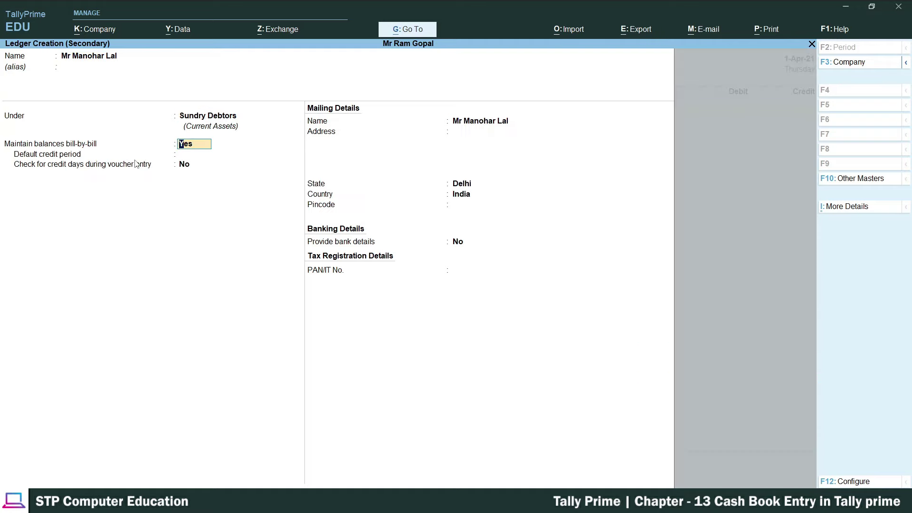
text(n)
key(Return)
key(Return)
key(Return)
key(Return)
key(Return)
key(Return)
key(Return)
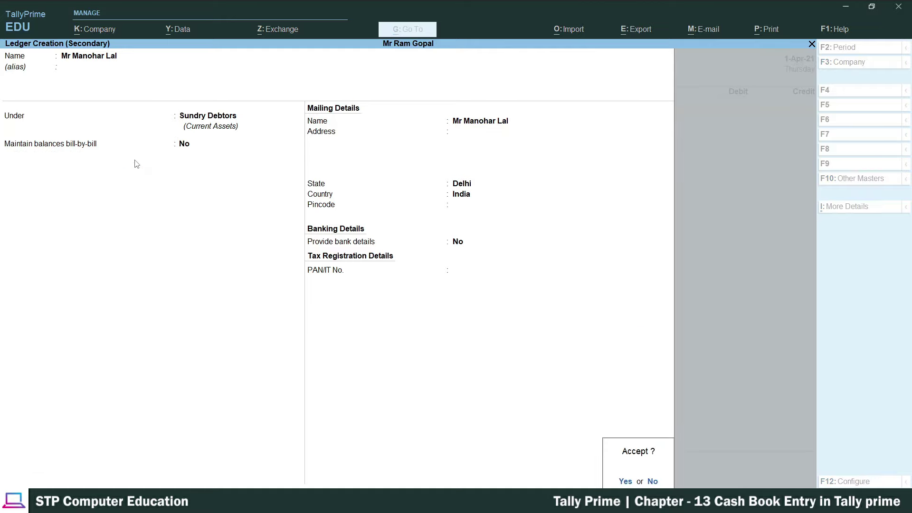
key(Return)
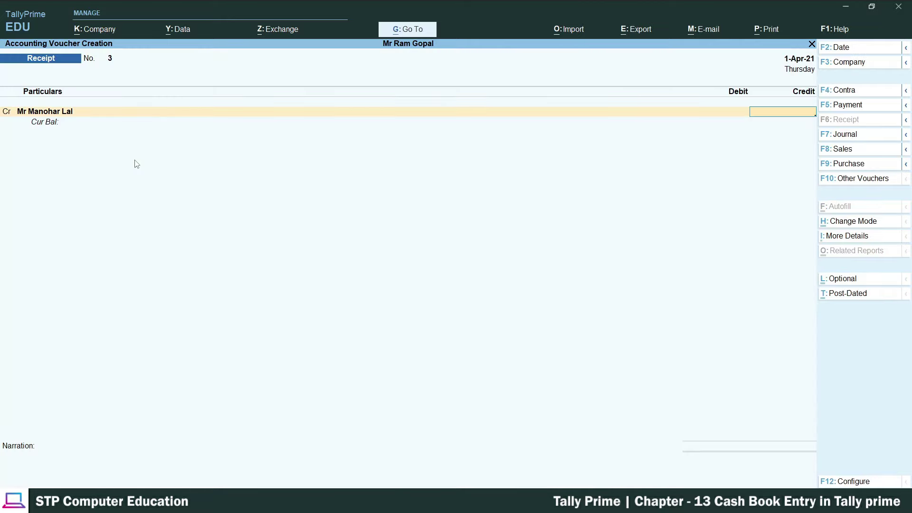
Credit the debtor 360, debit Cash 360, and accept Receipt voucher 3
key(Return)
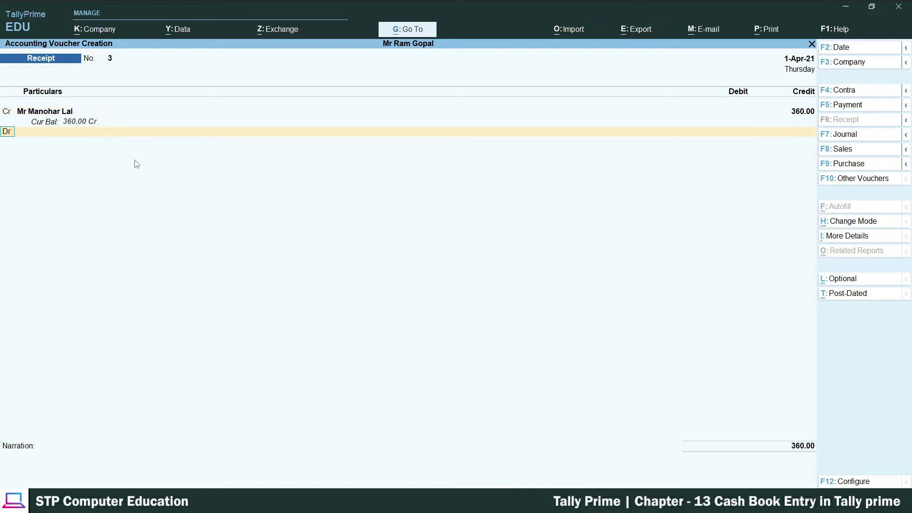
key(Return)
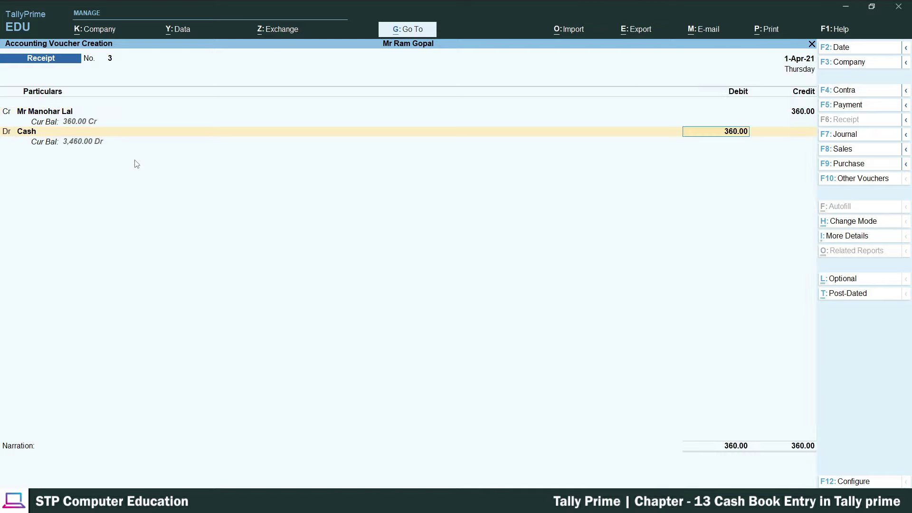
key(Return)
key(Return)
key(Return)
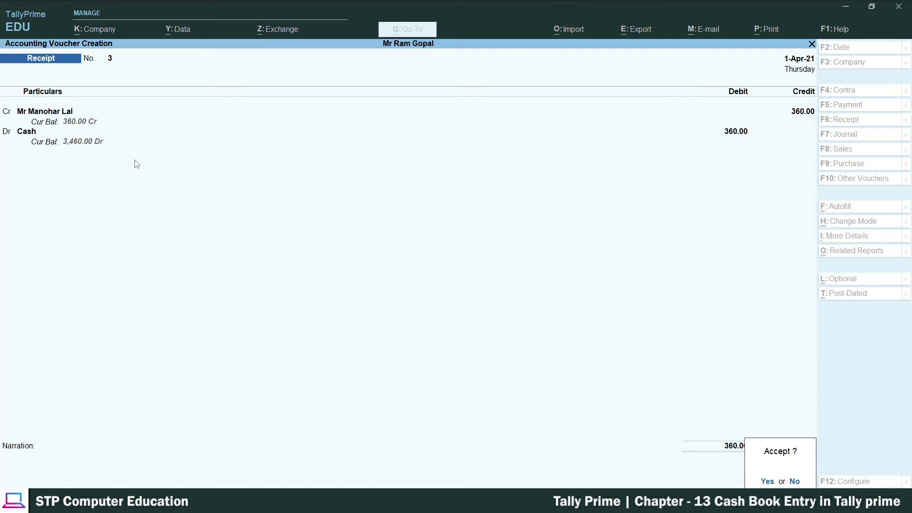
key(Return)
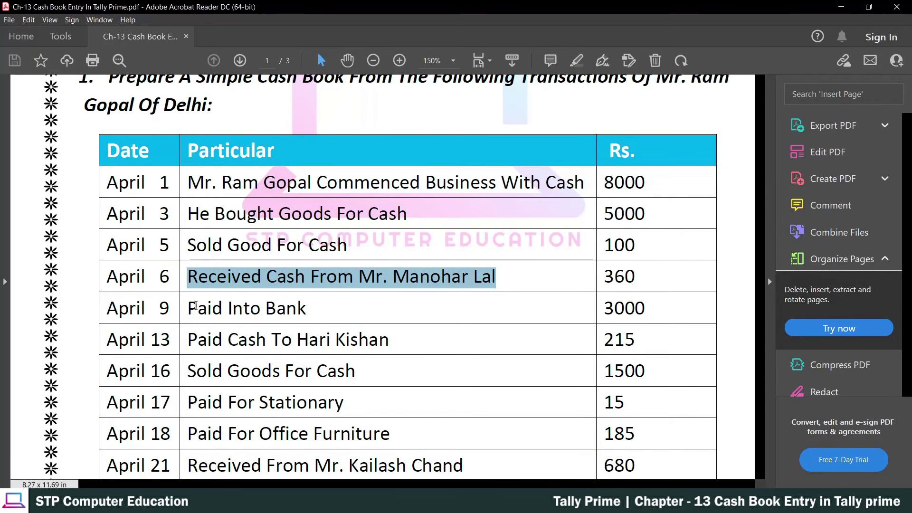
Check the April 9 'Paid Into Bank' entry of 3000, then switch TallyPrime to a Contra voucher
drag(189, 309, 309, 315)
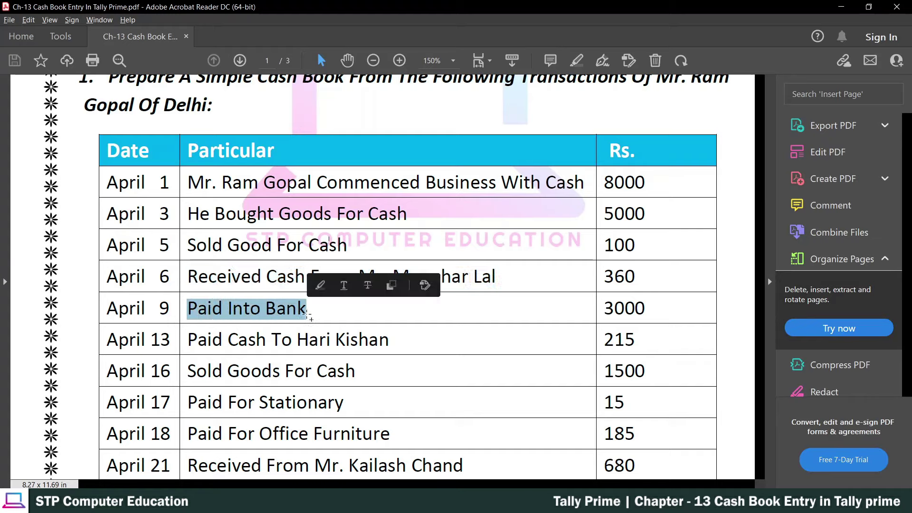
click(266, 310)
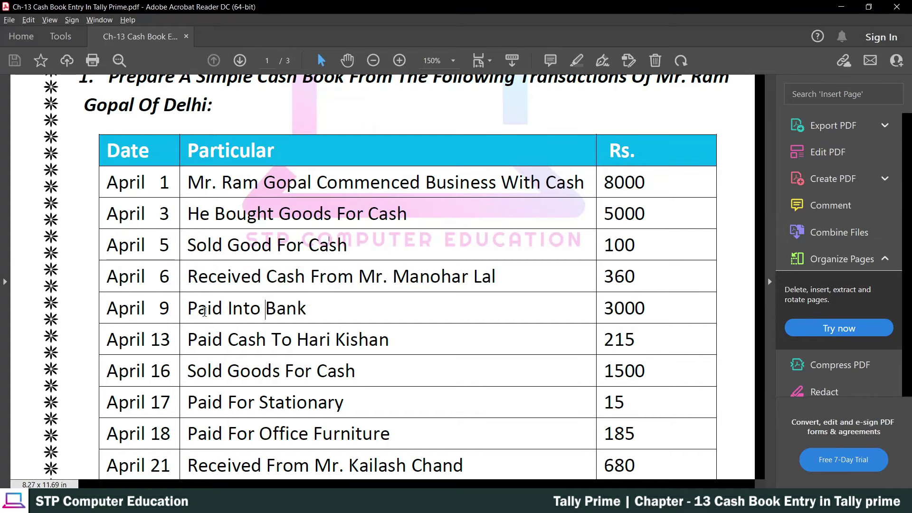
triple_click(236, 312)
click(284, 312)
drag(602, 309, 653, 310)
click(635, 310)
drag(188, 309, 279, 311)
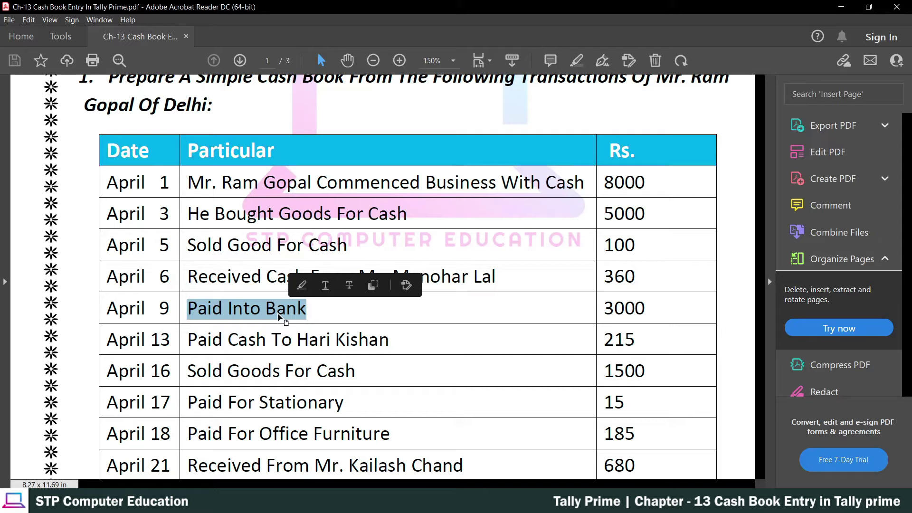
click(280, 318)
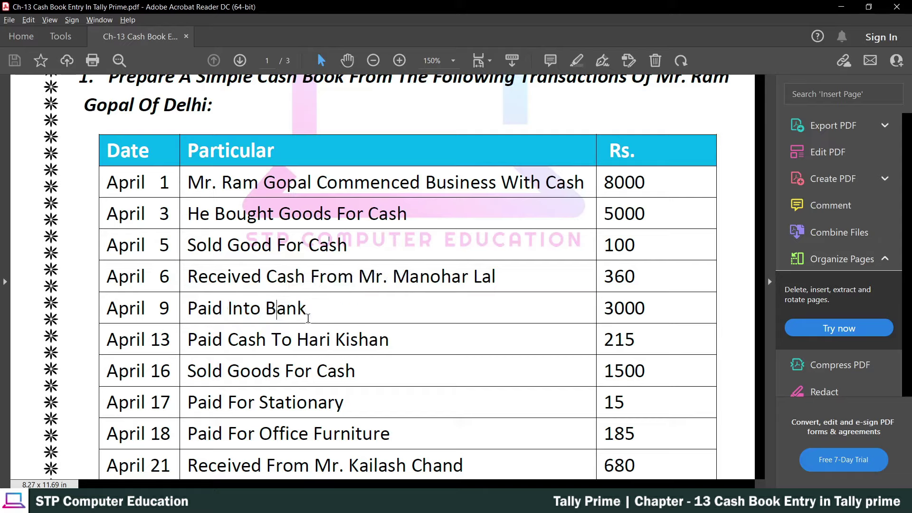
drag(192, 307, 308, 310)
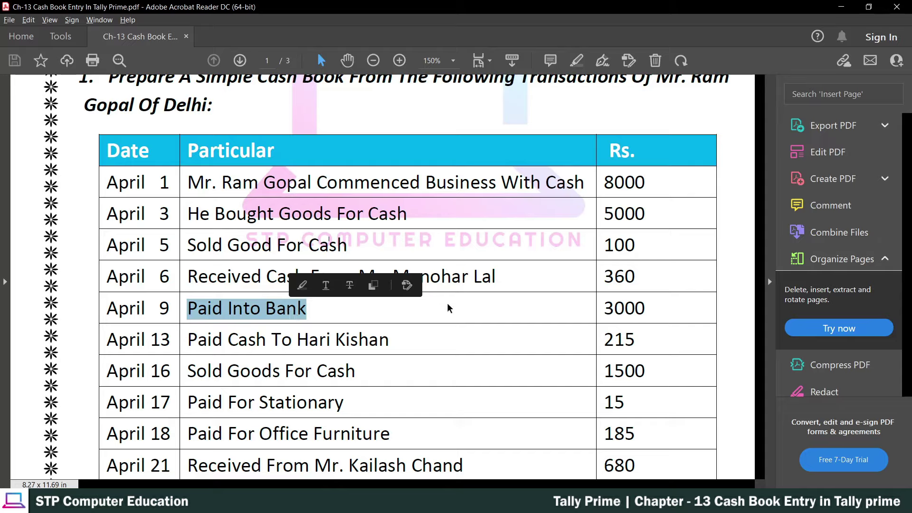
click(205, 310)
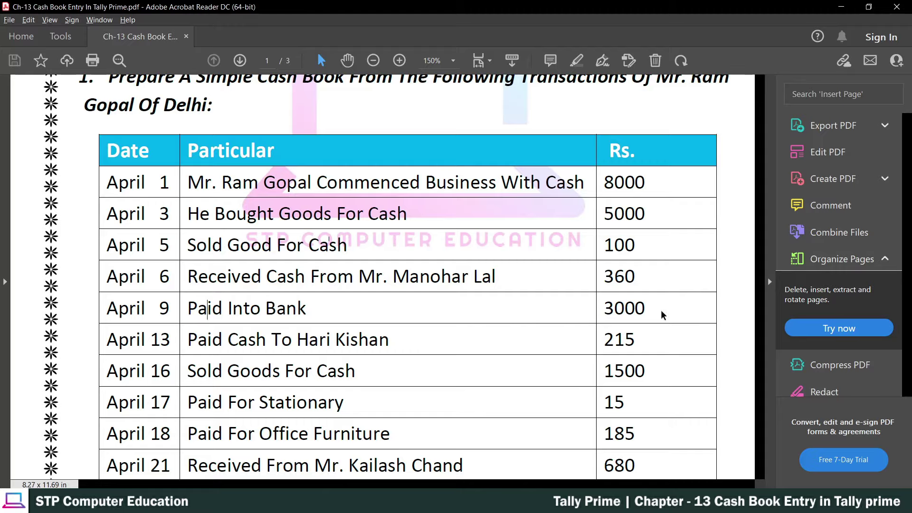
key(alt+Tab)
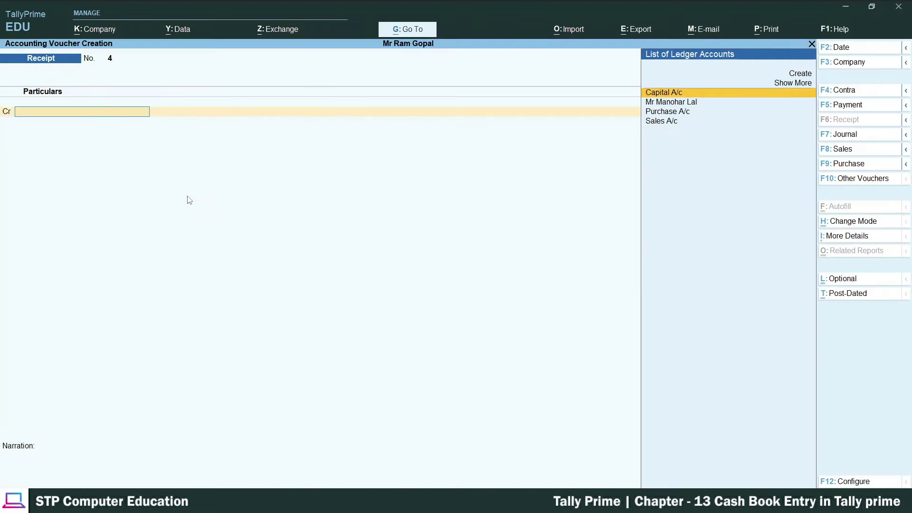
key(F4)
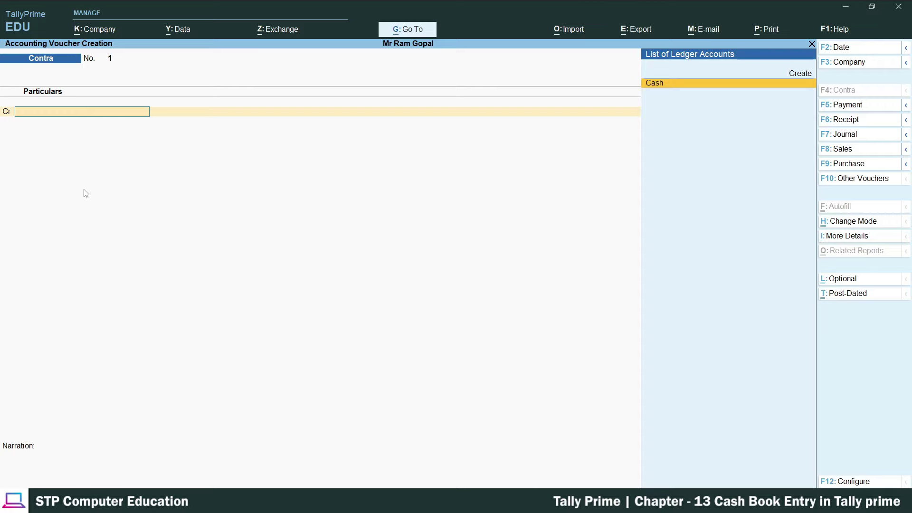
Credit Cash 3,000 on Contra voucher 1 and start a new Bank ledger for the debit
key(Return)
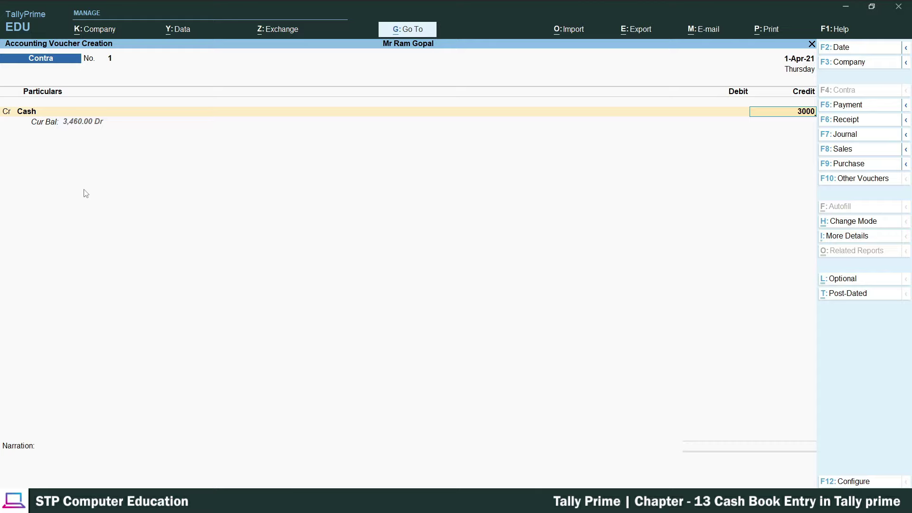
key(Return)
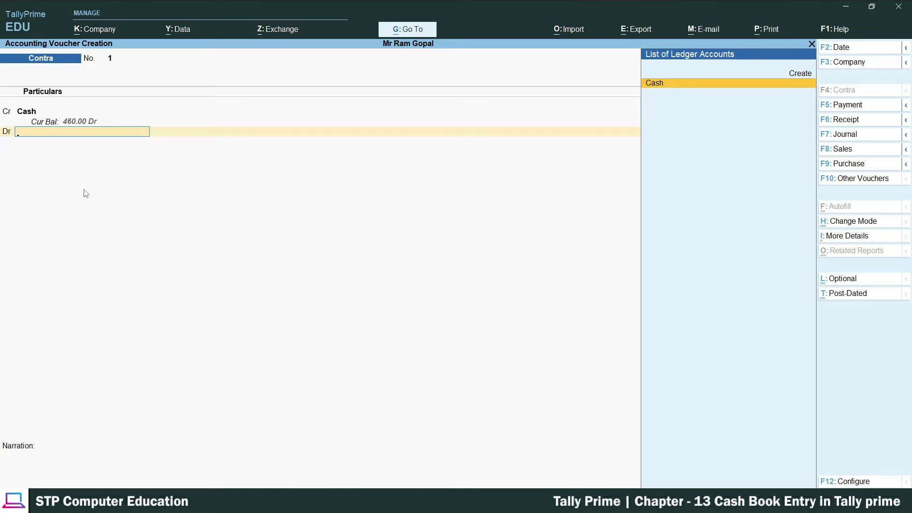
key(alt+c)
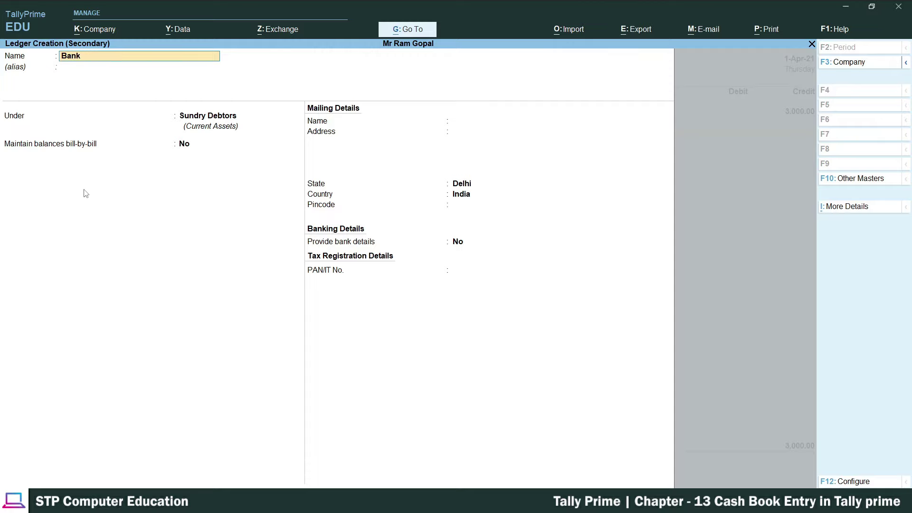
Save the Bank A/c ledger under Bank Accounts with Delhi as the state
key(Return)
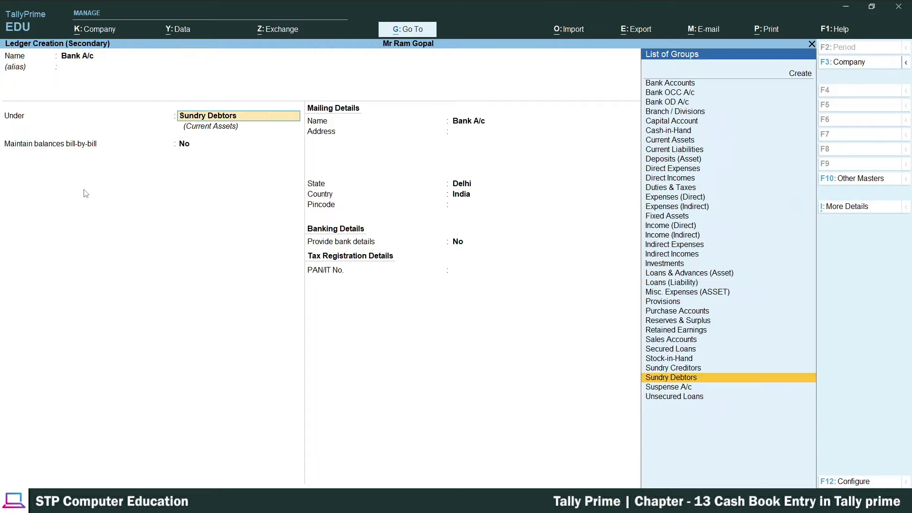
text(Ba)
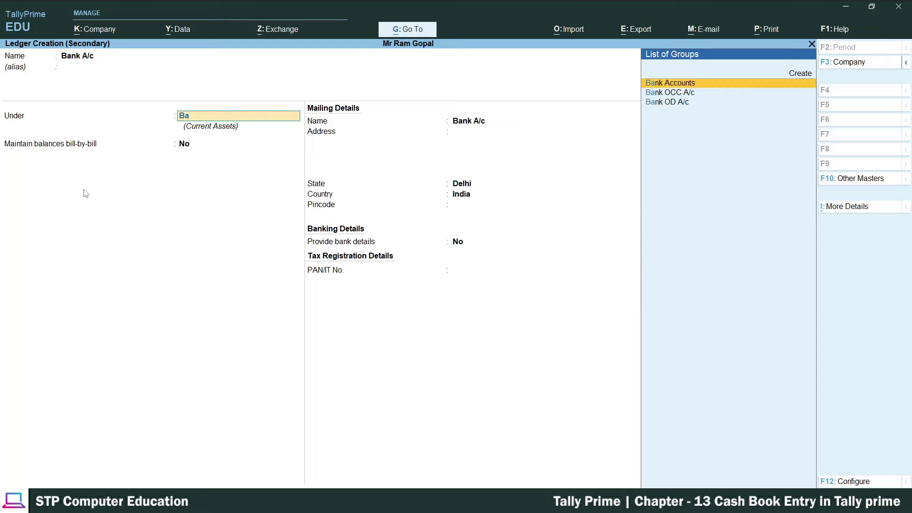
key(Return)
key(Return)
key(Return)
key(Return)
key(Return)
key(Return)
key(Return)
key(Return)
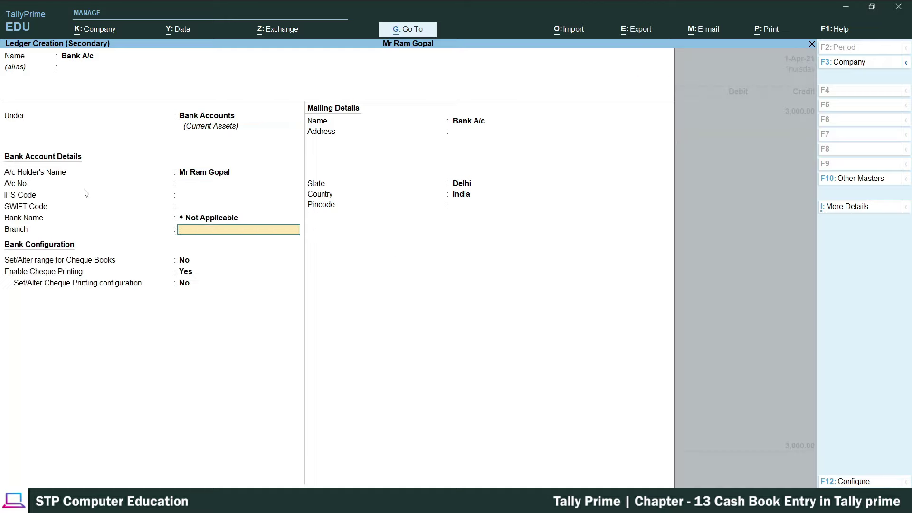
key(Return)
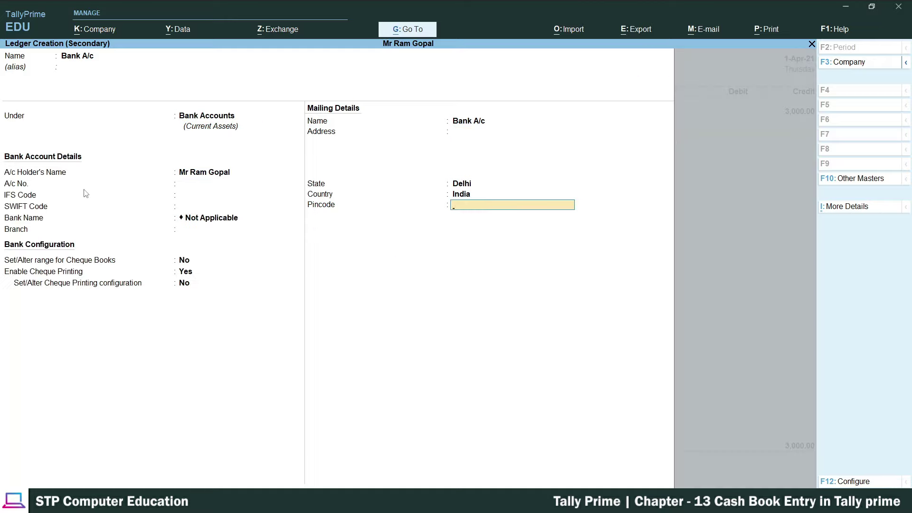
key(ctrl+a)
Debit Bank A/c 3,000 with a 3,000 bank allocation and accept Contra voucher 1
key(Return)
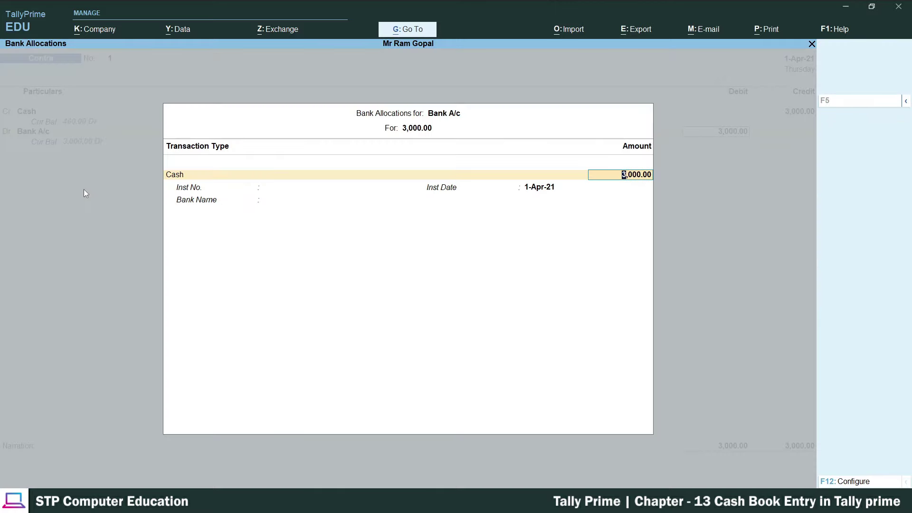
key(Return)
key(Return)
key(Return)
key(Return)
key(Return)
key(Return)
key(Return)
key(Return)
key(Return)
key(Return)
key(Return)
key(Return)
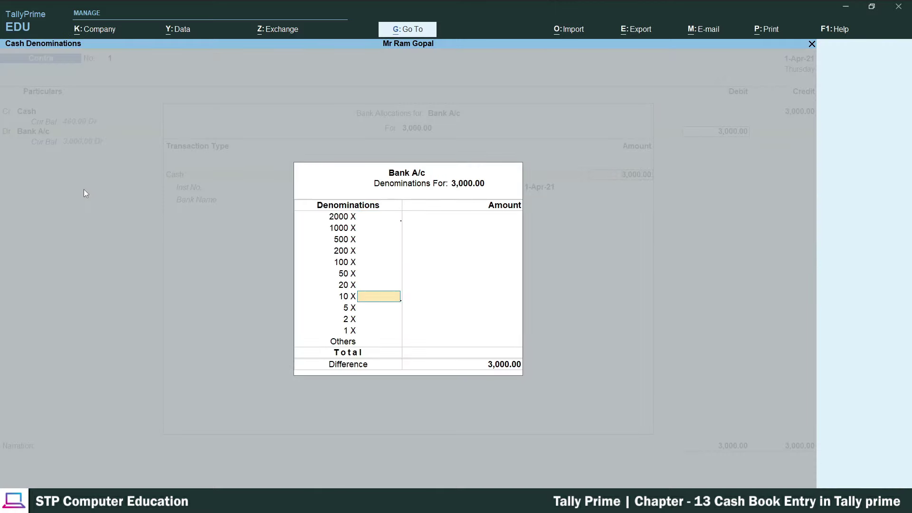
key(Return)
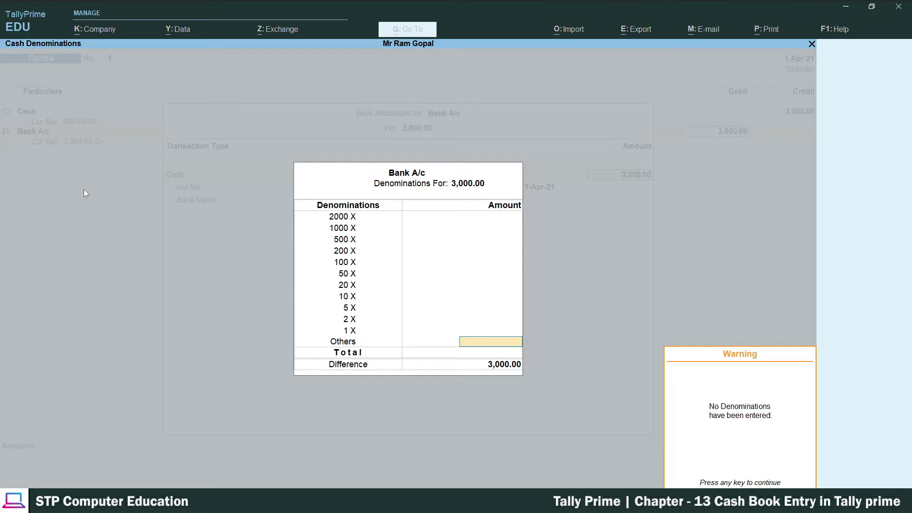
key(Return)
key(Return)
key(Return)
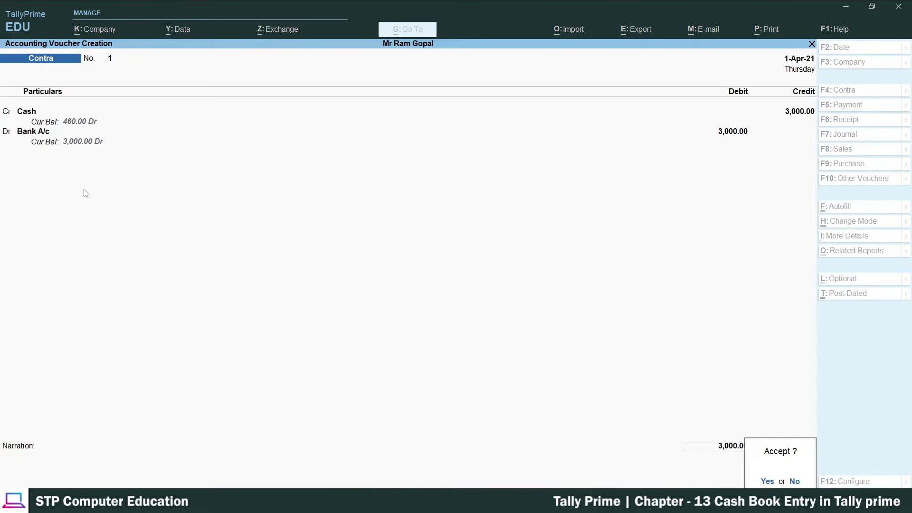
key(Return)
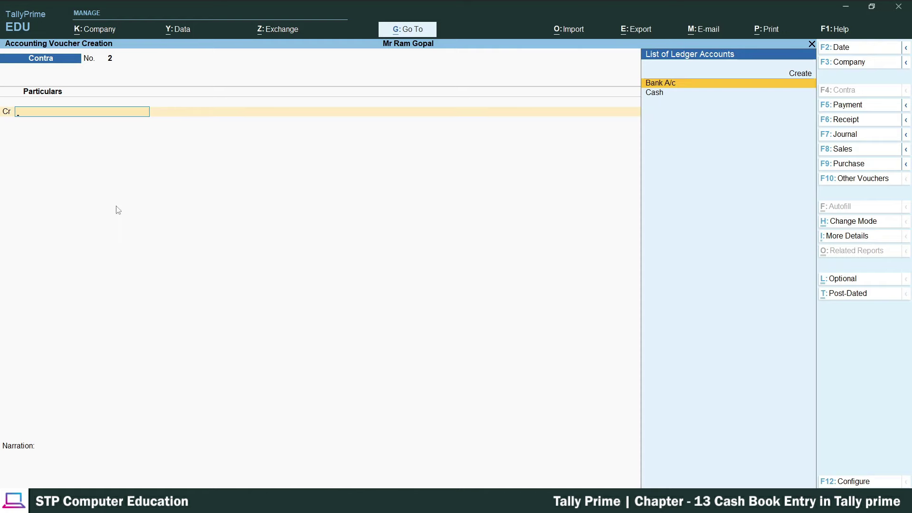
key(alt+Tab)
Check the April 13 'Paid Cash To' entry and its 215 amount in the PDF
scroll(257, 292, down, 3)
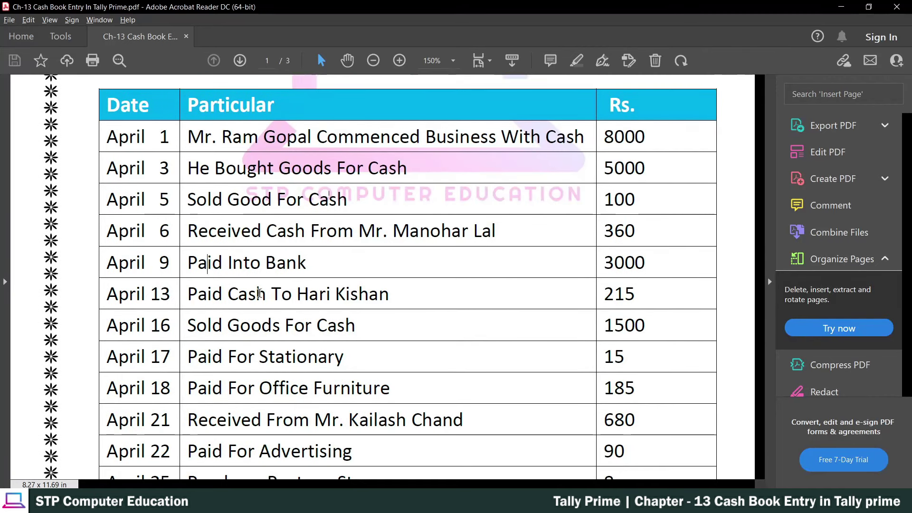
drag(189, 270, 371, 273)
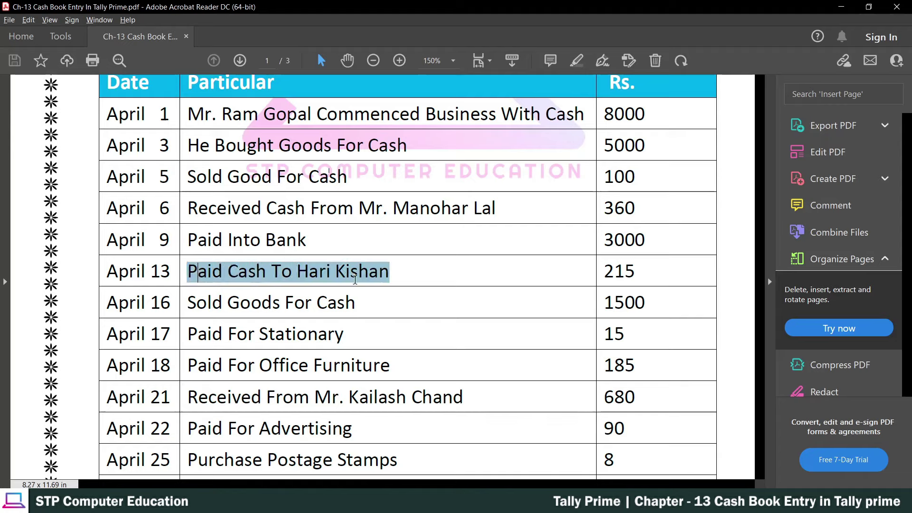
click(339, 273)
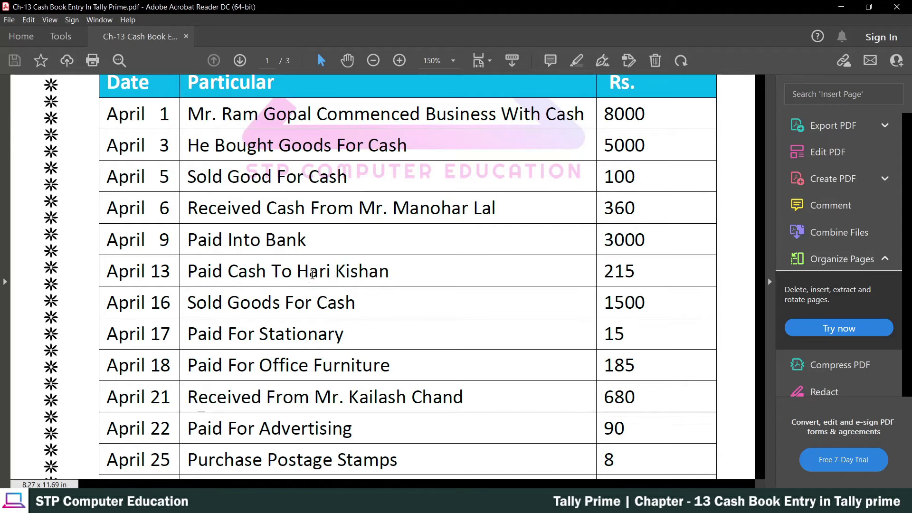
drag(296, 273, 390, 275)
drag(612, 271, 641, 272)
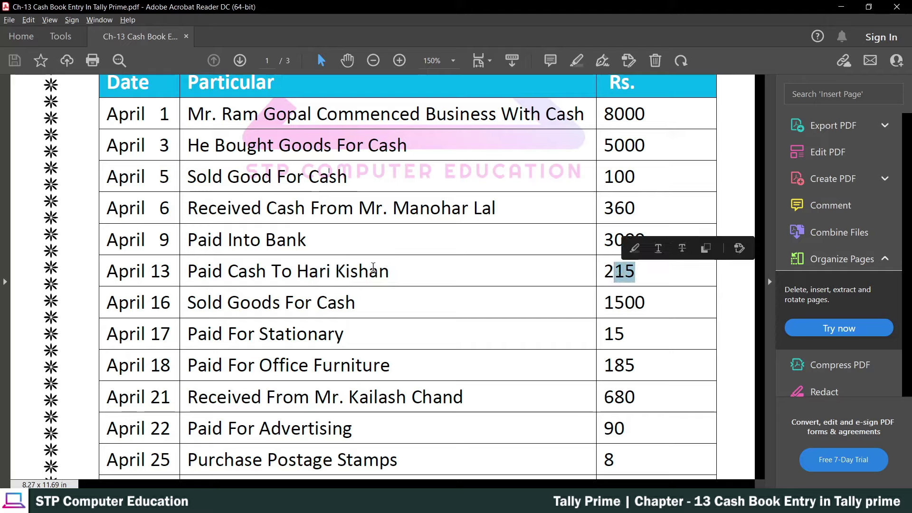
drag(388, 273, 309, 276)
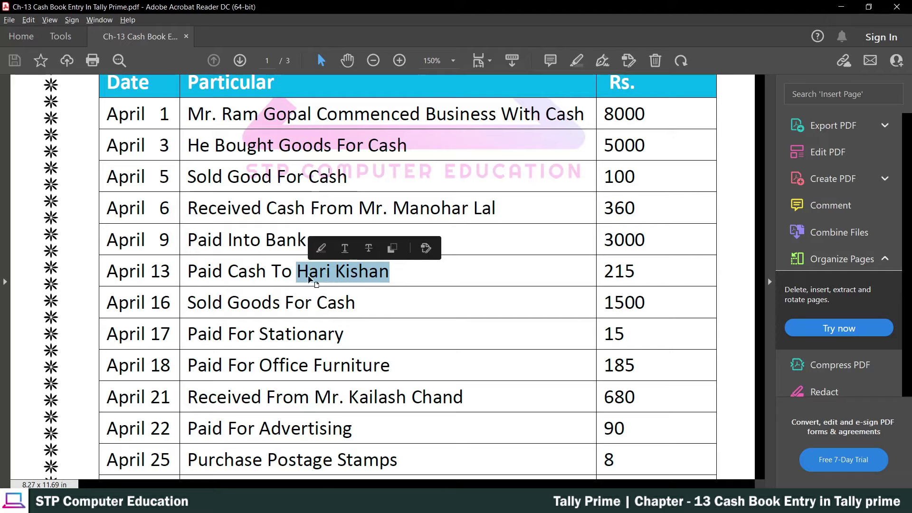
drag(188, 274, 368, 271)
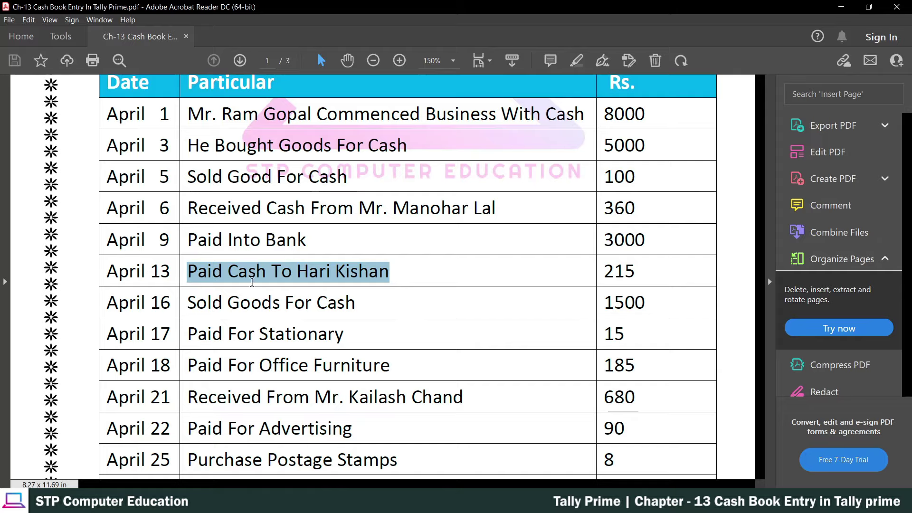
click(292, 282)
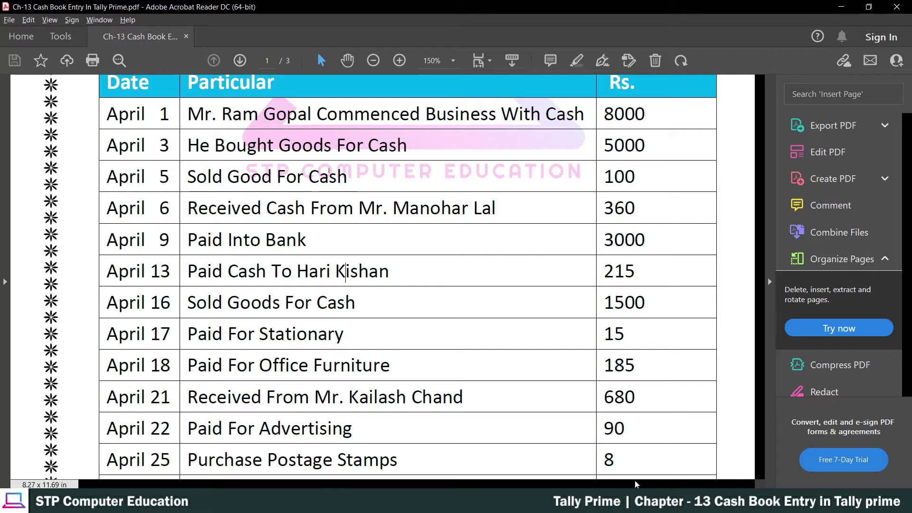
key(alt+Tab)
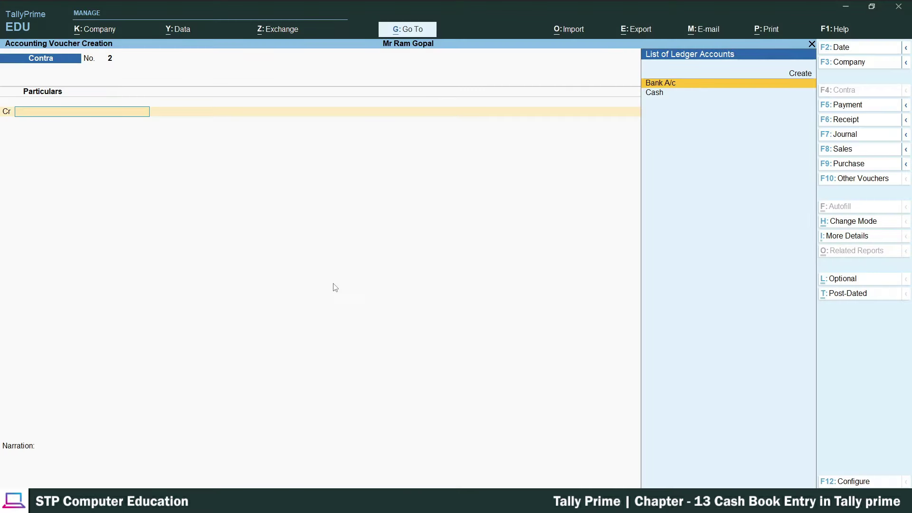
Switch to a Payment voucher and create the payee's ledger under Sundry Creditors, bill-by-bill off
key(F5)
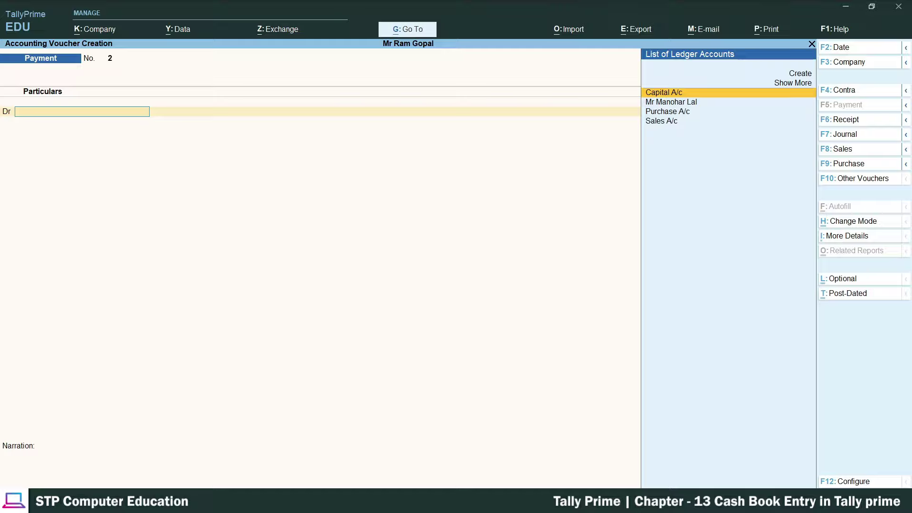
key(alt+Tab)
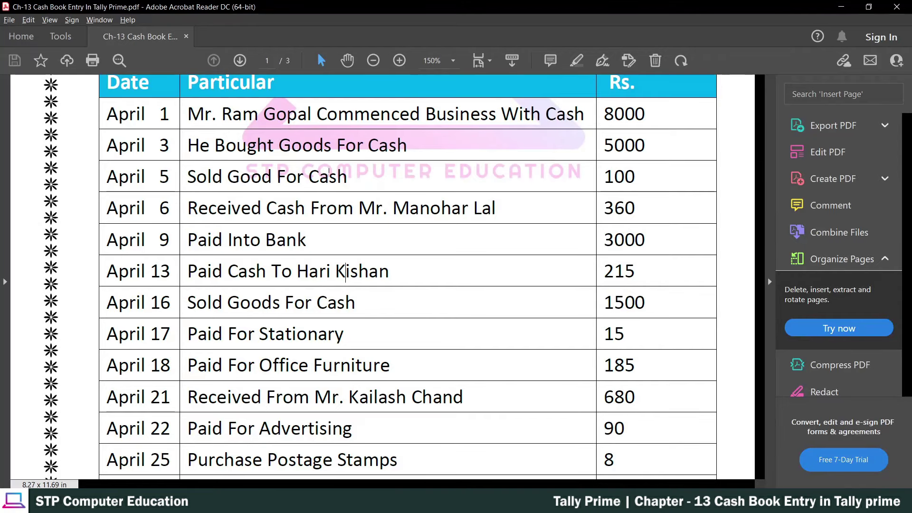
key(alt+Tab)
key(alt+c)
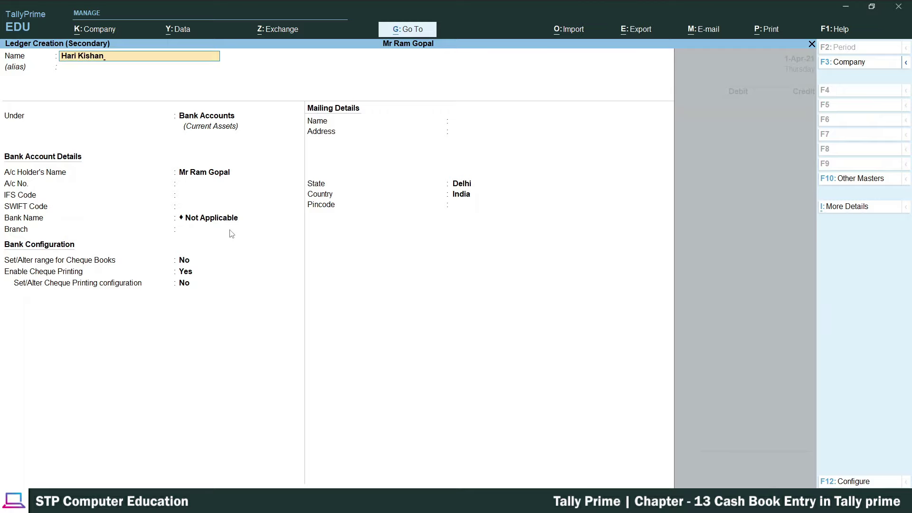
key(Return)
key(Down)
key(Down)
key(Down)
key(Down)
key(Down)
key(Down)
key(Down)
key(Down)
key(Down)
key(Down)
key(Down)
key(Down)
key(Down)
key(Down)
key(Down)
key(Down)
key(Down)
key(Down)
key(Down)
key(Down)
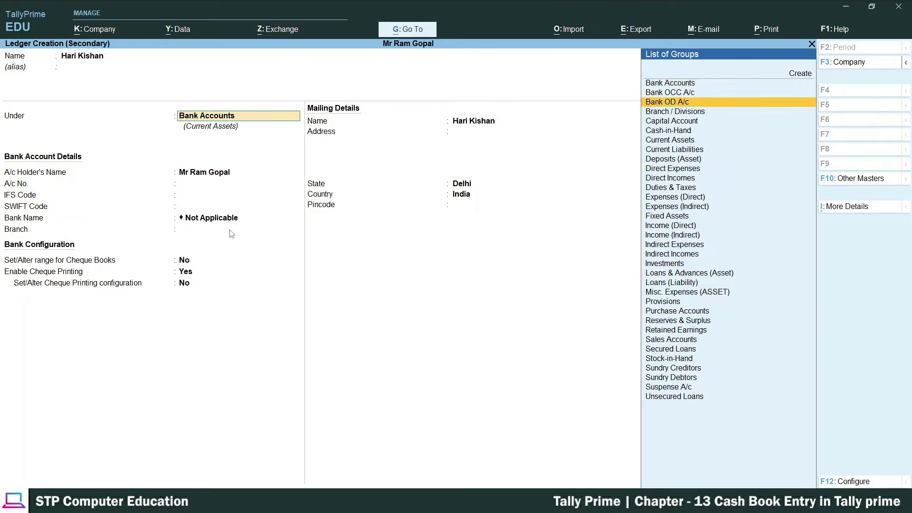
key(Down)
key(Down)
key(Down)
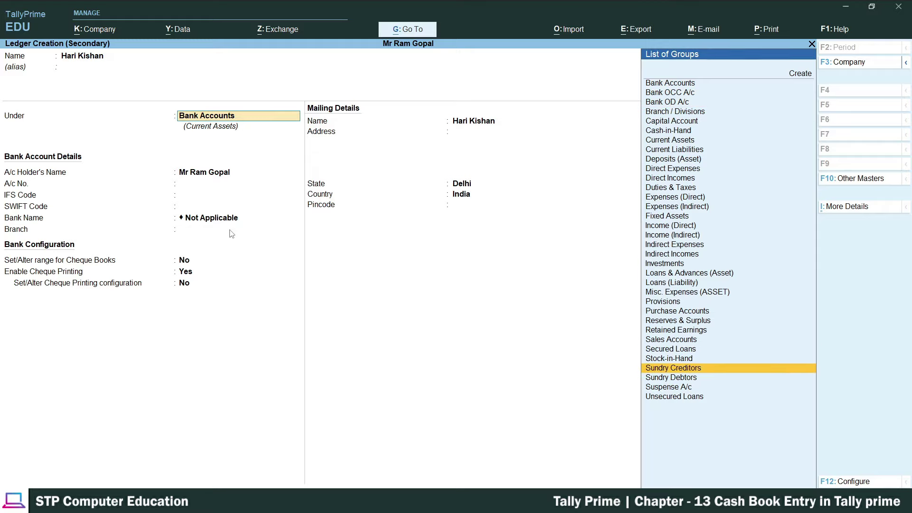
key(Return)
key(Return)
key(BackSpace)
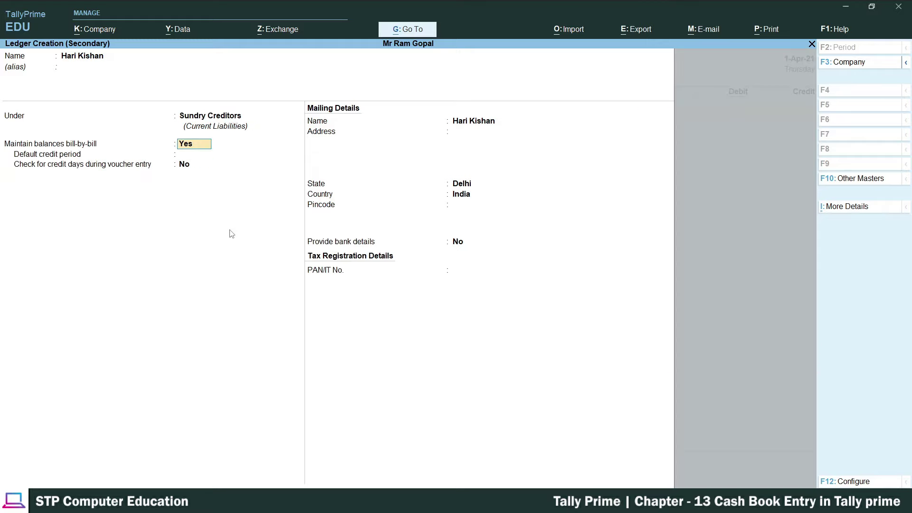
key(n)
key(Return)
key(Return)
key(Return)
key(Return)
key(Return)
key(Return)
key(Return)
key(Return)
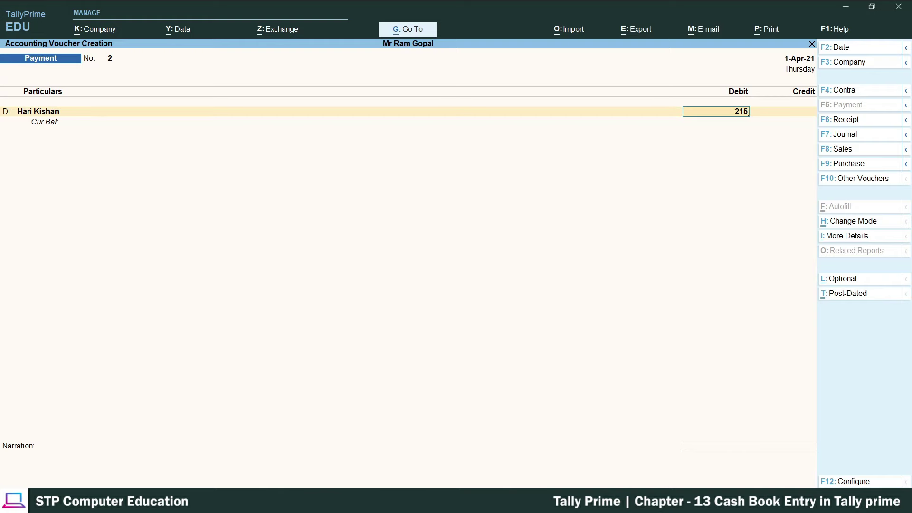
Debit the payee 215, credit Cash 215, and accept Payment voucher 2
key(alt+Tab)
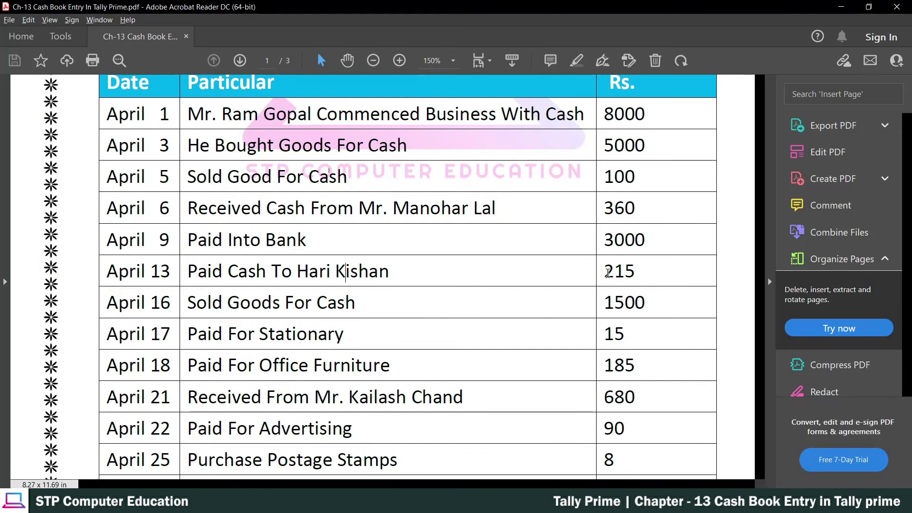
drag(608, 272, 712, 463)
click(625, 272)
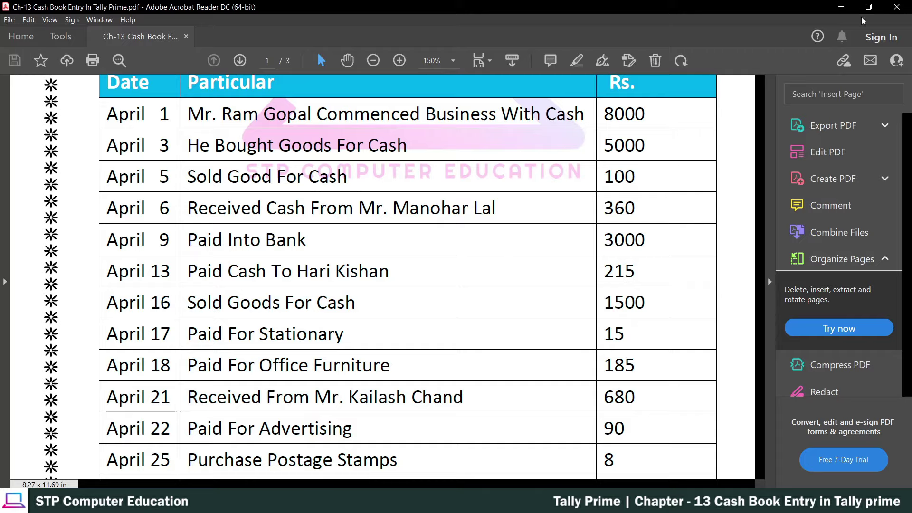
click(841, 6)
key(Return)
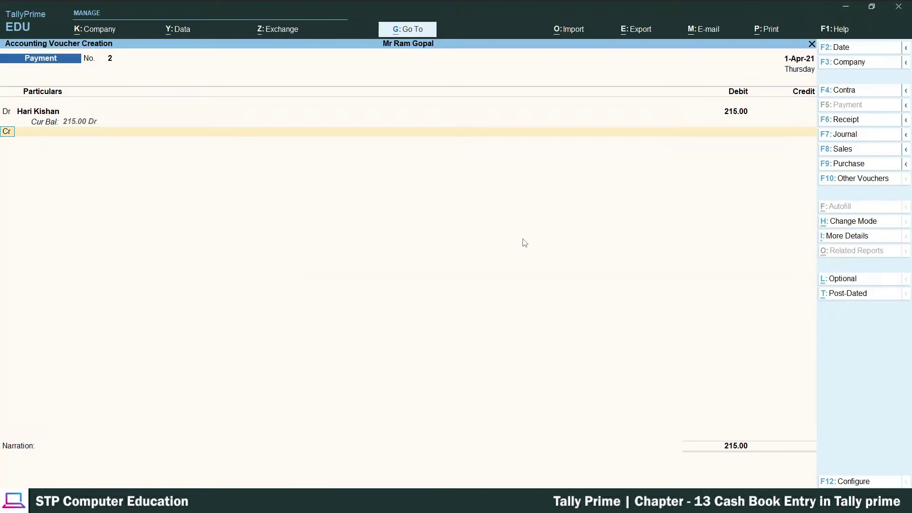
key(Return)
key(Down)
key(Down)
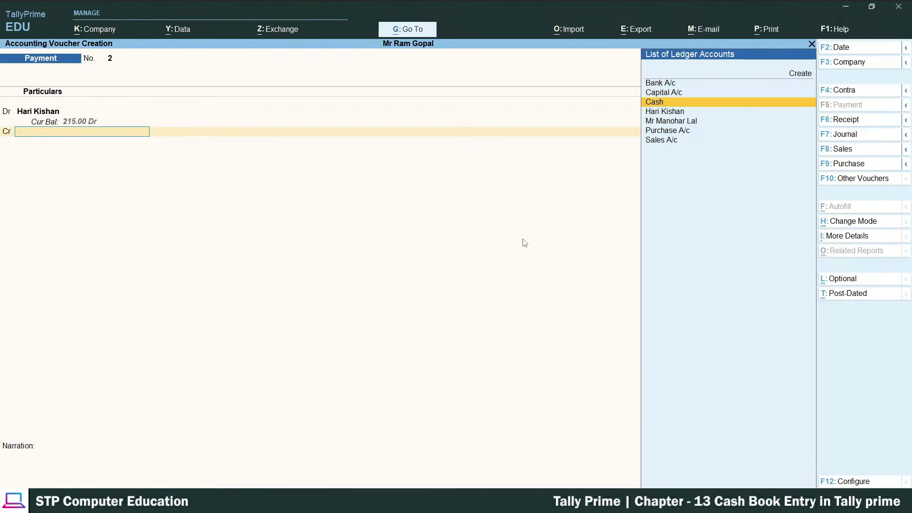
key(Return)
key(Return)
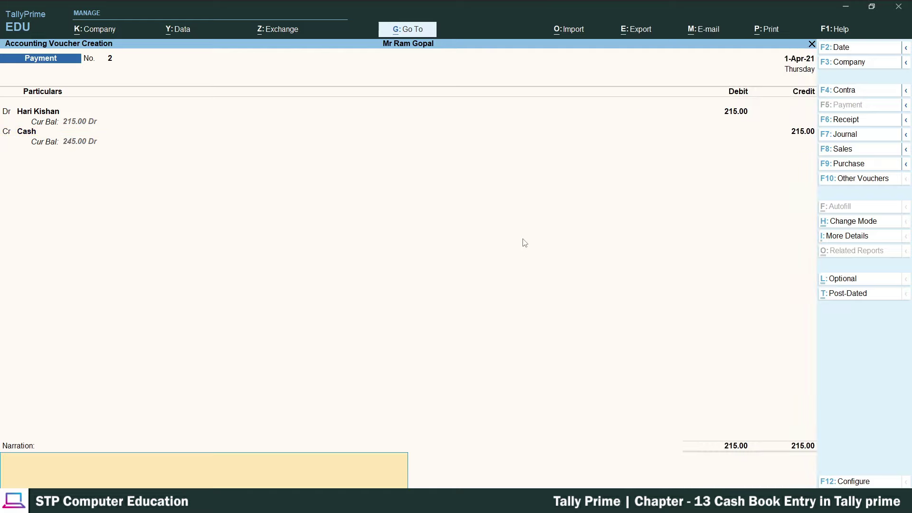
key(Return)
key(Return)
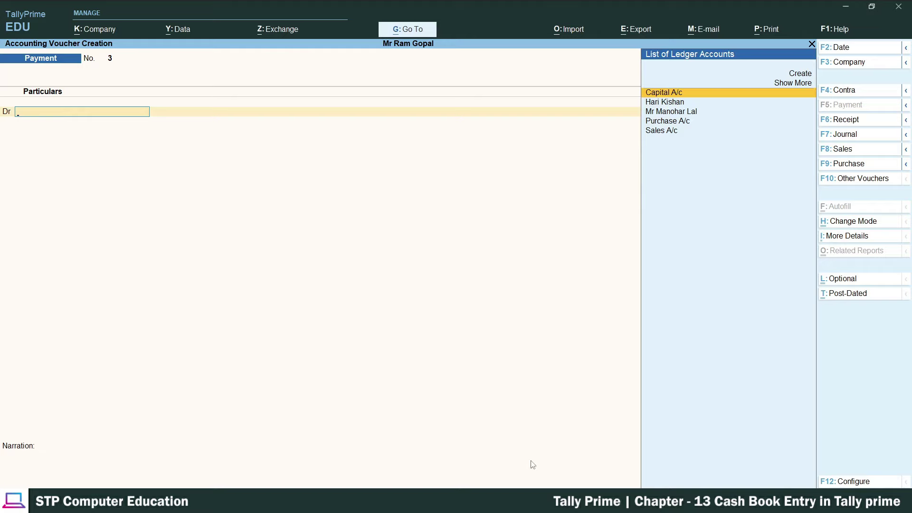
key(alt+Tab)
Locate the April 16 'Sold Goods For Cash' entry of 1500 in the exercise PDF
scroll(234, 236, down, 2)
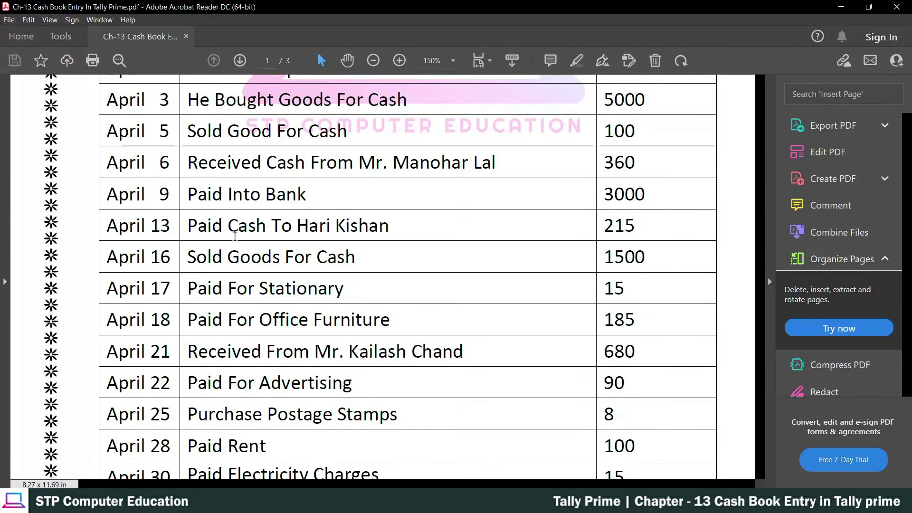
scroll(231, 261, down, 1)
drag(201, 236, 334, 242)
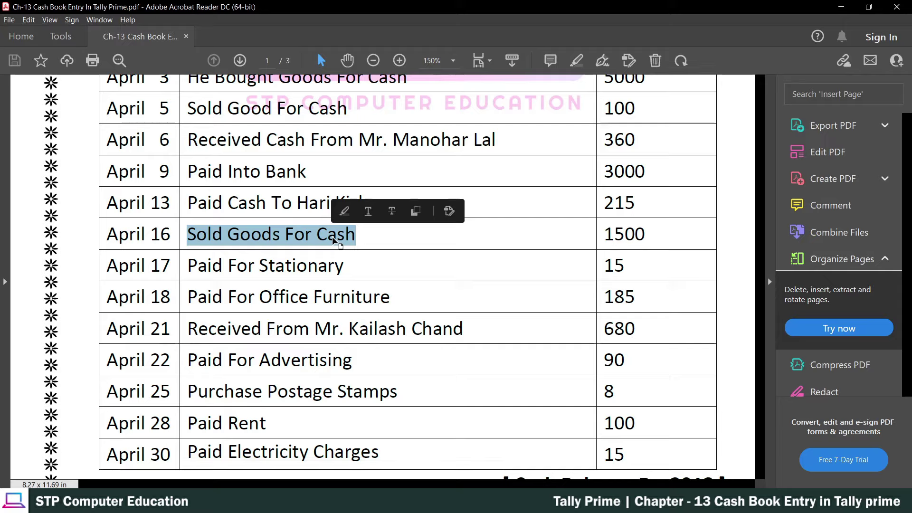
click(295, 236)
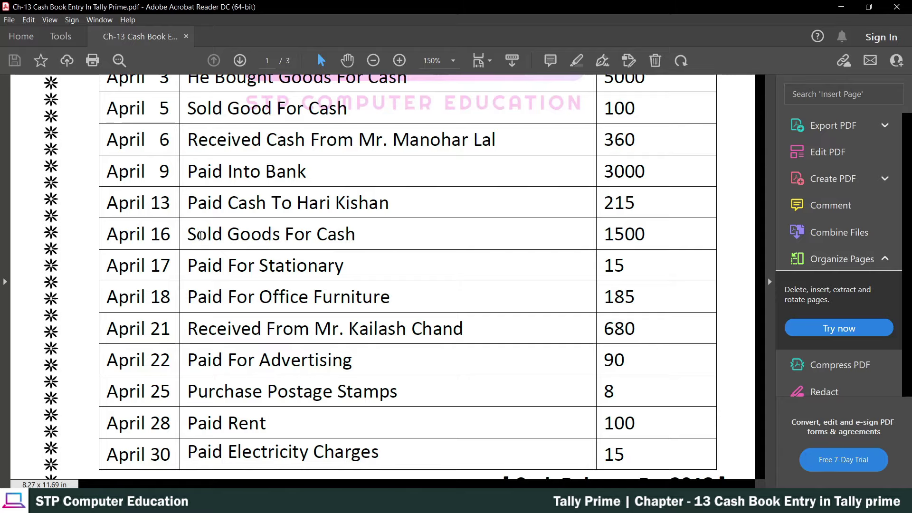
drag(190, 235, 355, 236)
key(alt+Tab)
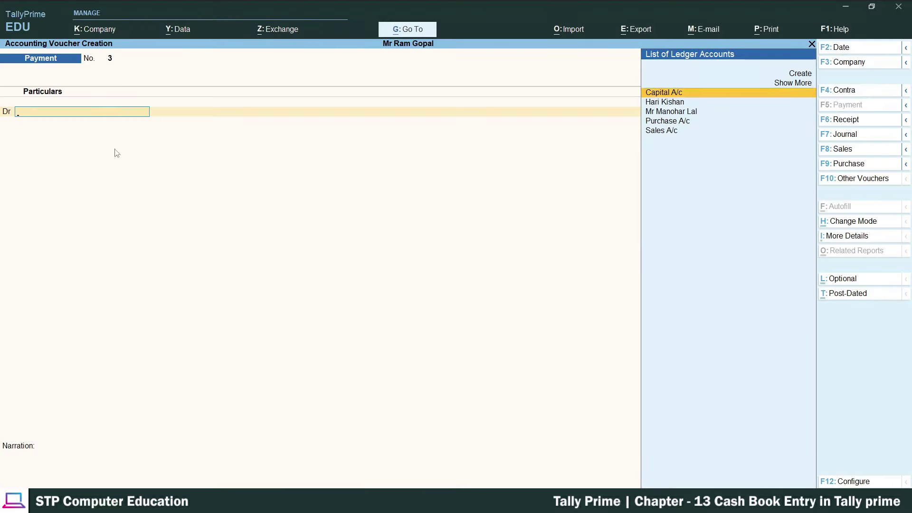
Start a Receipt voucher crediting Sales A/c, skipping the inventory allocation
key(F6)
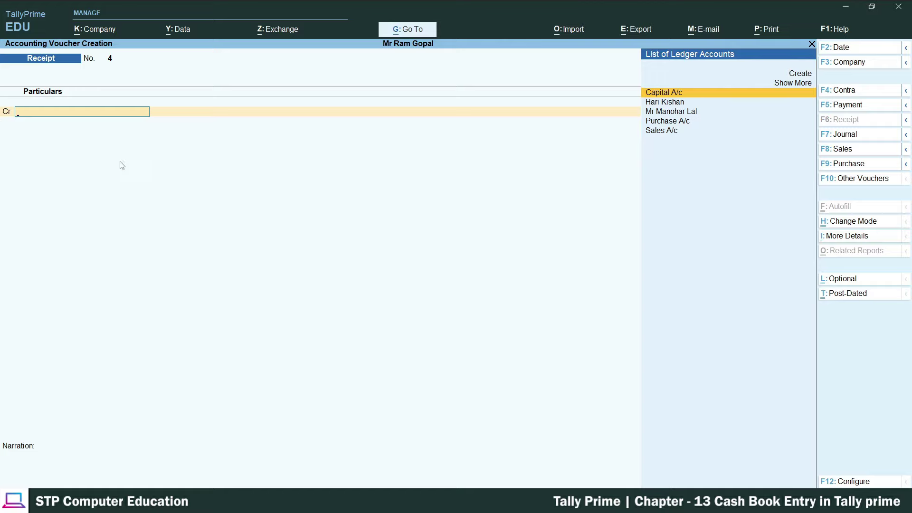
key(alt+Tab)
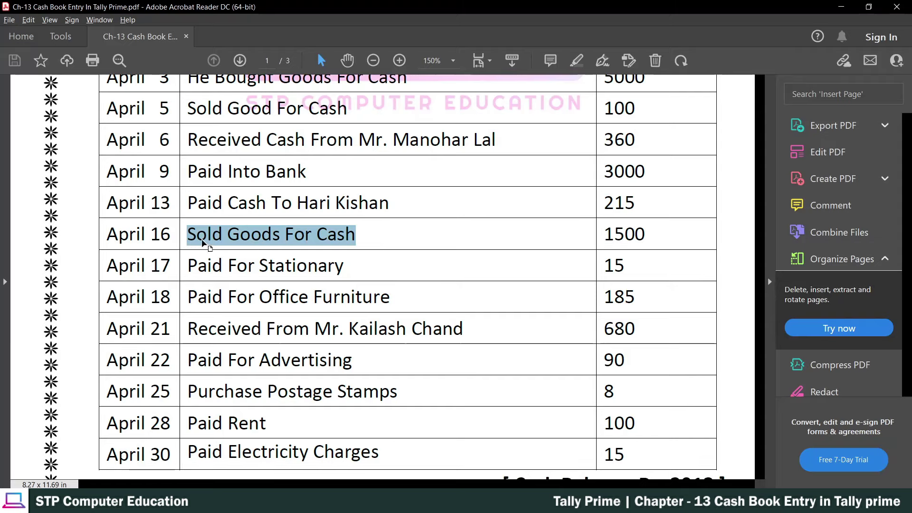
click(841, 6)
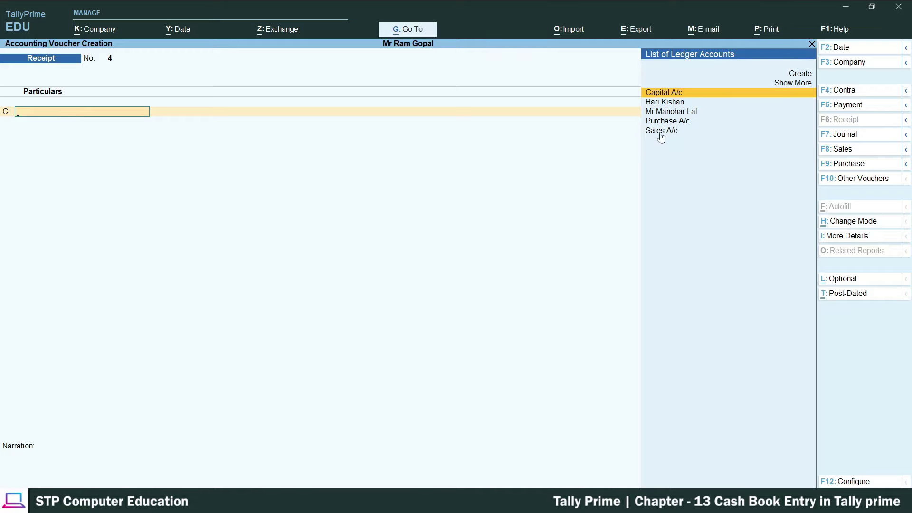
key(Down)
key(Down)
key(Down)
key(Down)
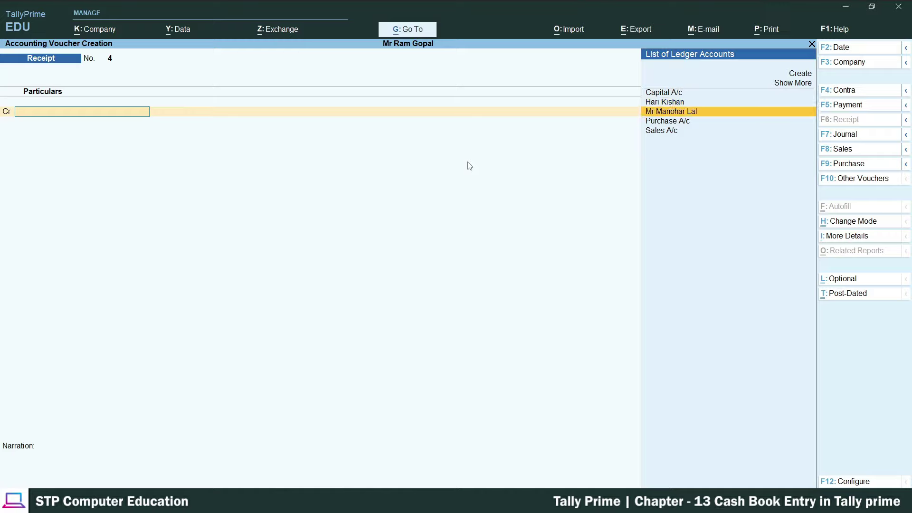
key(Return)
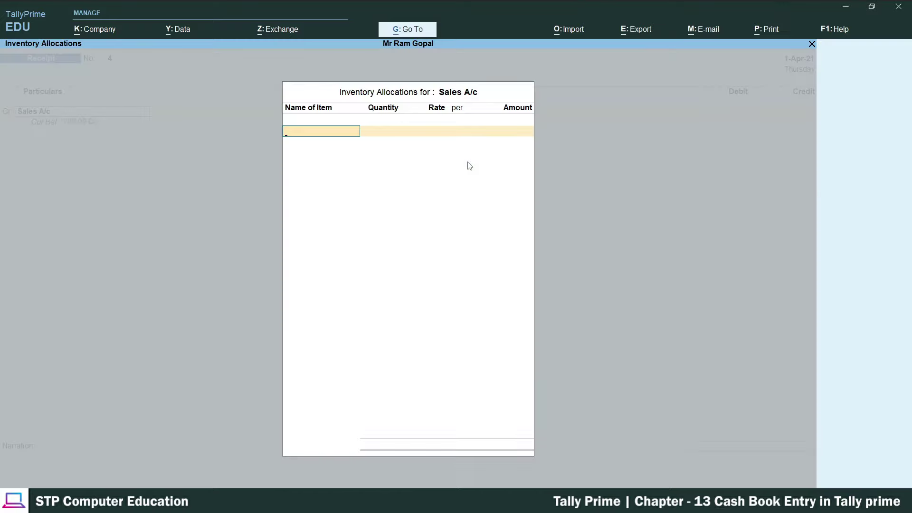
key(Return)
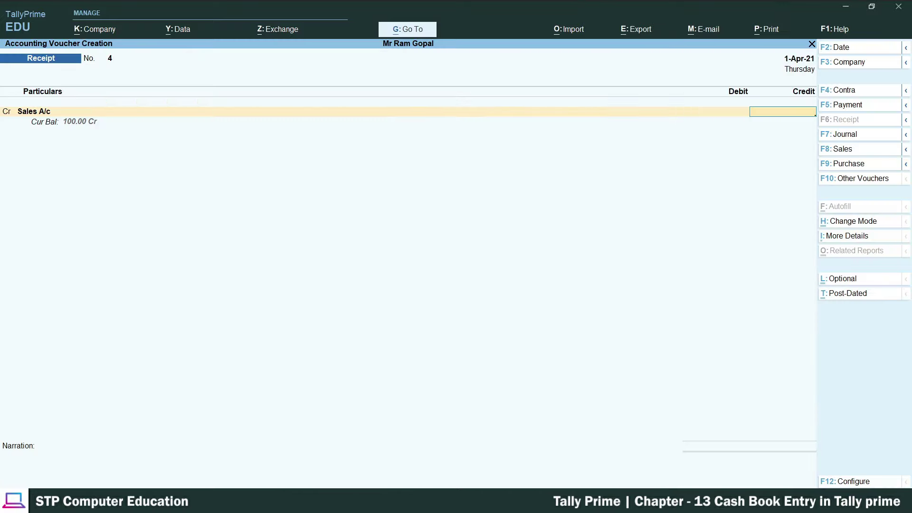
Enter the April 16 amount of 1,500, debit Cash, and save receipt voucher No. 4
key(alt+Tab)
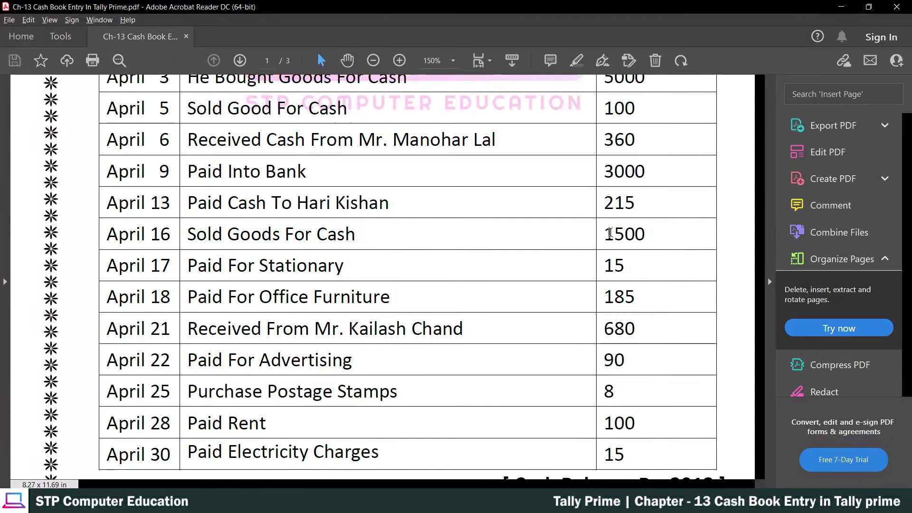
double_click(625, 234)
key(alt+Tab)
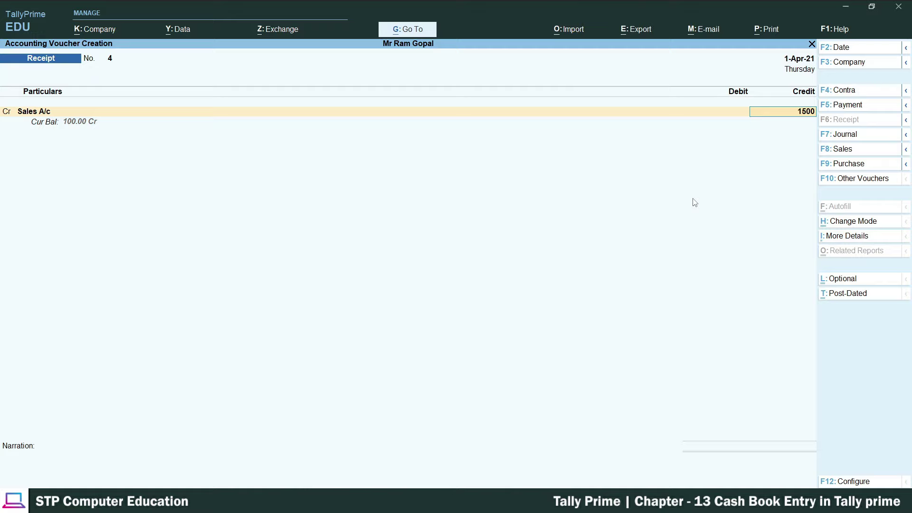
key(Return)
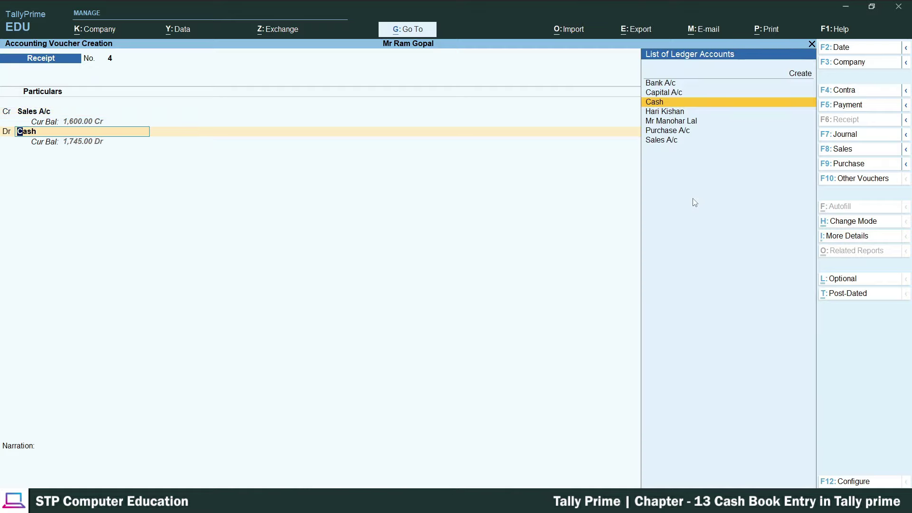
key(Return)
key(Return)
key(Return)
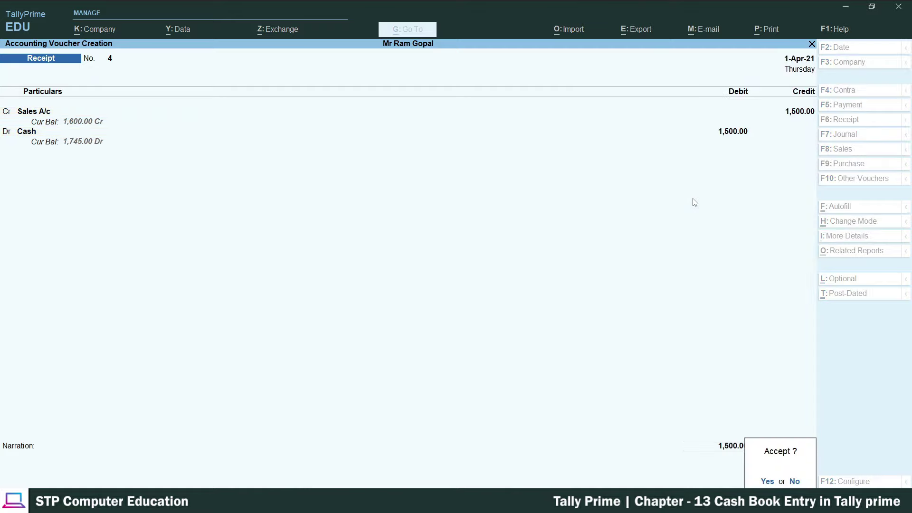
key(Return)
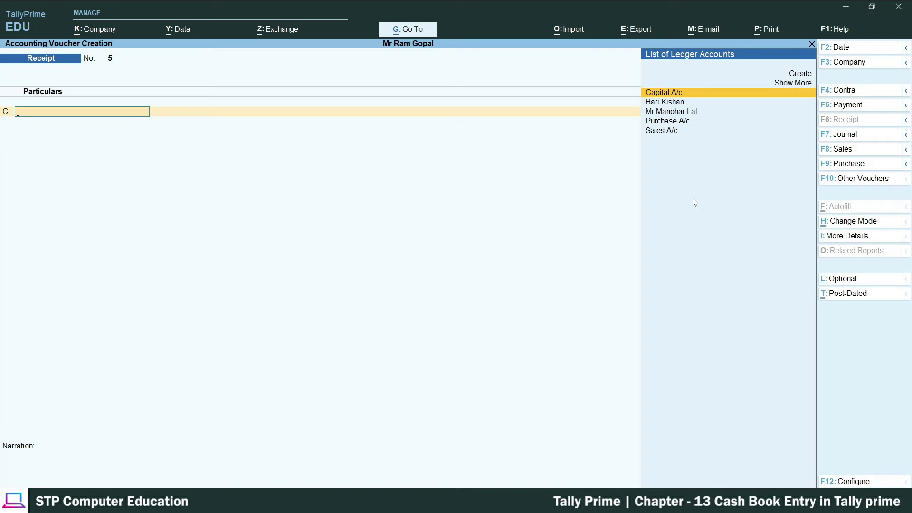
key(alt+Tab)
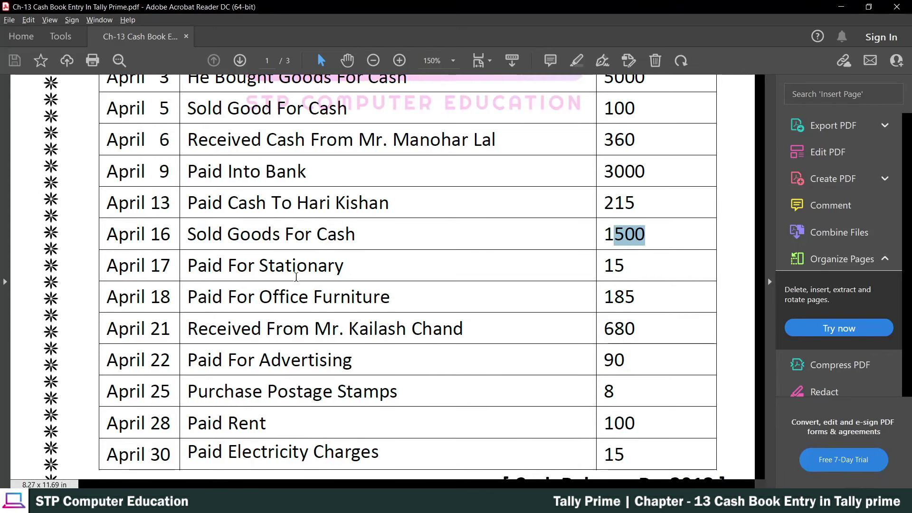
Find the April 17 'Paid For Stationary' entry in the exercise PDF
scroll(296, 277, down, 1)
drag(187, 243, 370, 252)
click(338, 251)
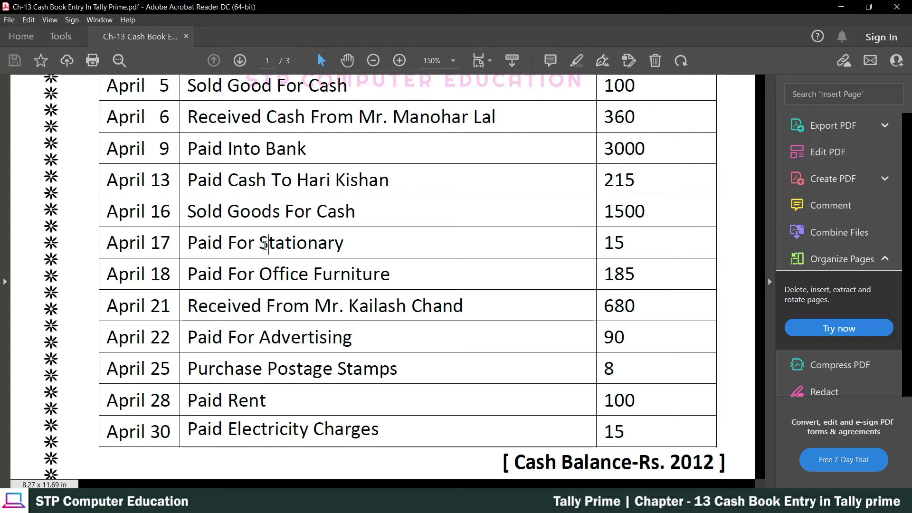
drag(269, 243, 345, 245)
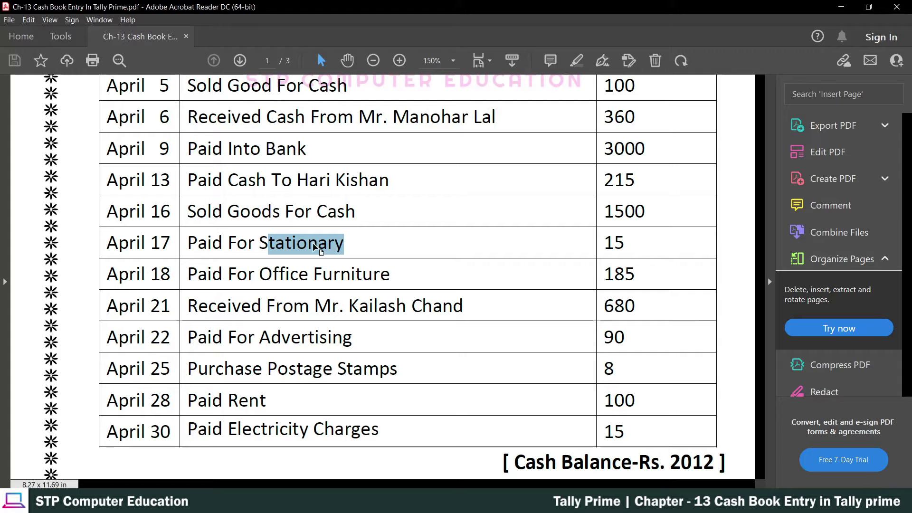
click(219, 243)
drag(189, 244, 317, 250)
click(330, 250)
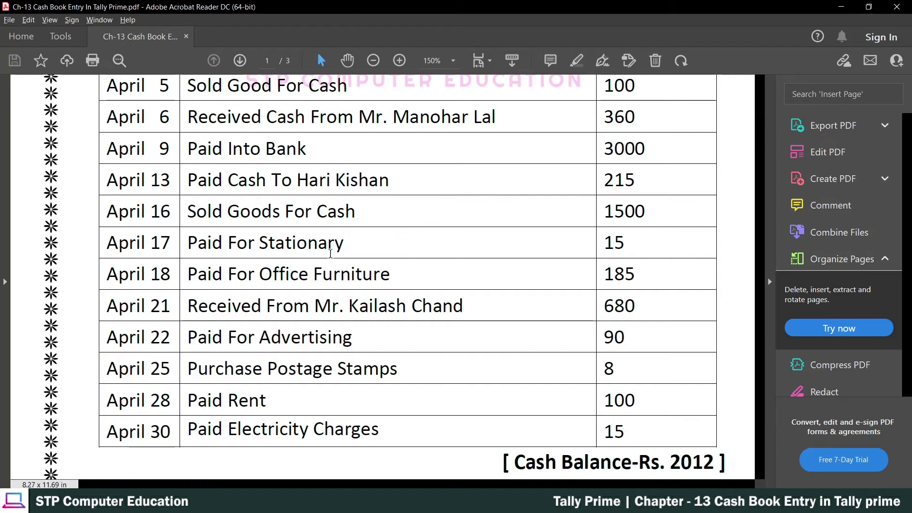
Recheck the Stationary row of 15 in the exercise table, then return to TallyPrime
scroll(300, 247, up, 3)
scroll(294, 247, up, 2)
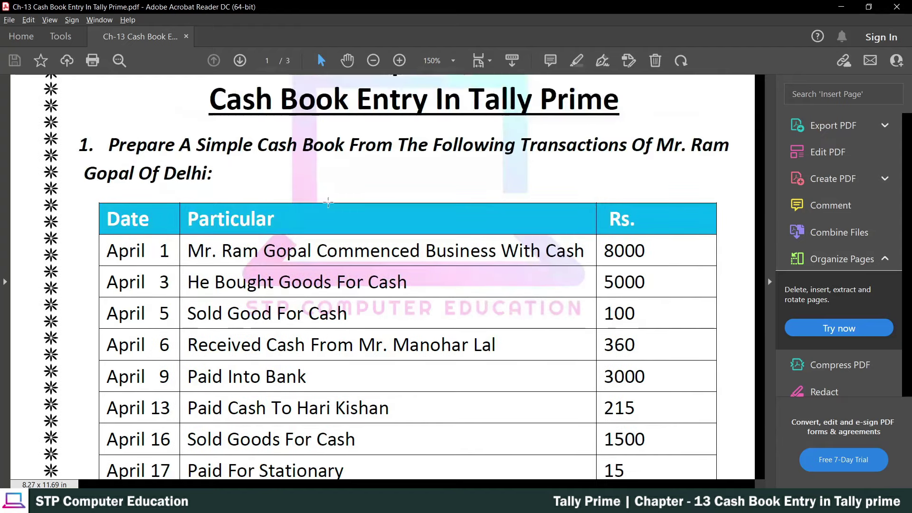
drag(210, 100, 340, 101)
scroll(294, 245, down, 1)
scroll(295, 246, down, 4)
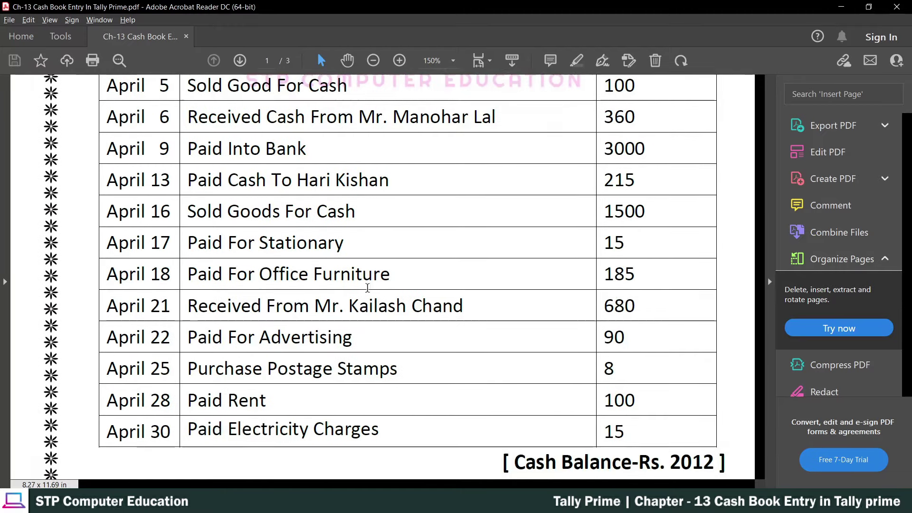
scroll(295, 246, up, 1)
drag(188, 266, 343, 267)
click(313, 274)
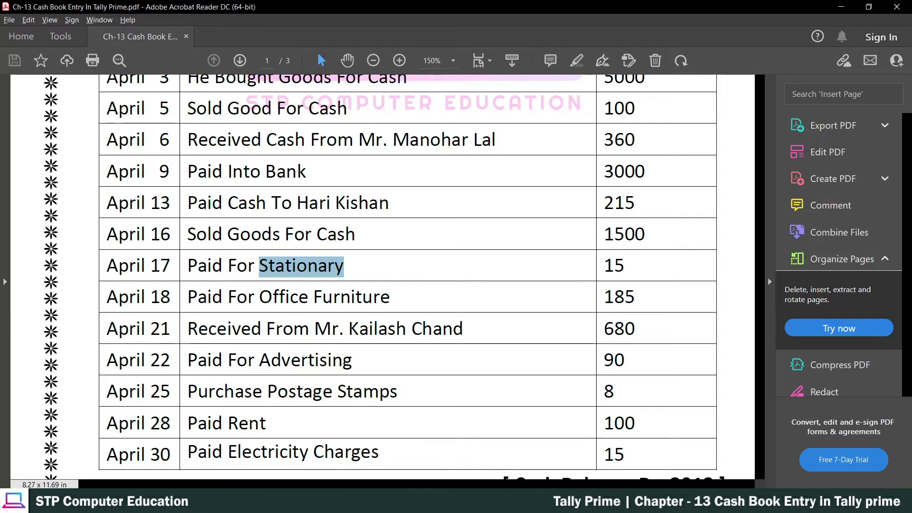
key(alt+Tab)
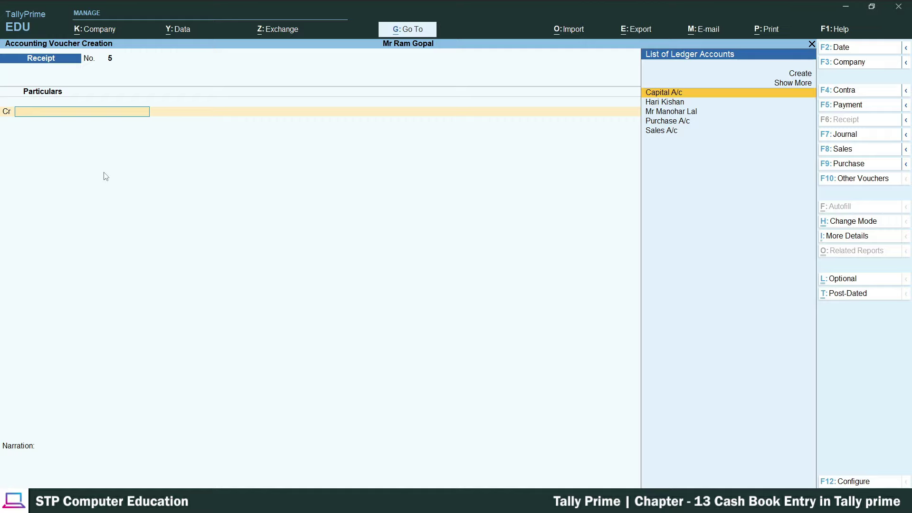
In a Payment voucher, create a new Stationery A/c ledger under Indirect Expenses
key(F5)
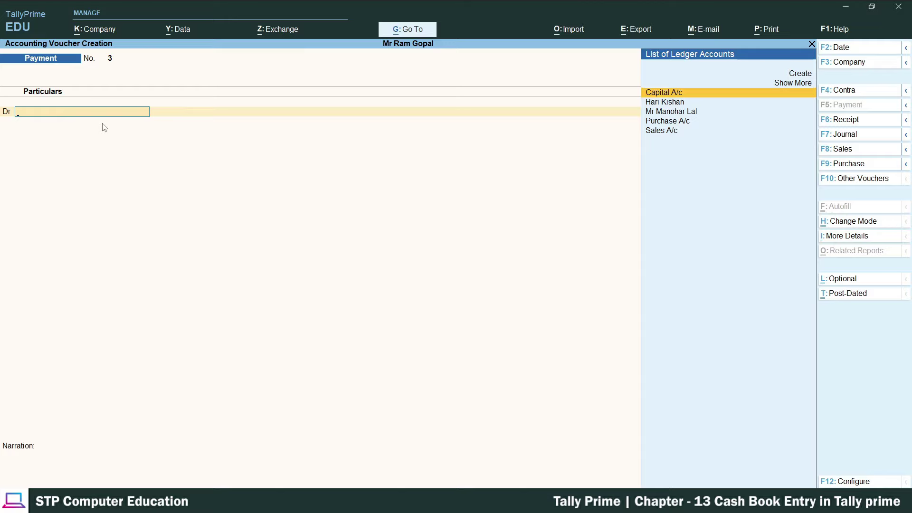
key(alt+c)
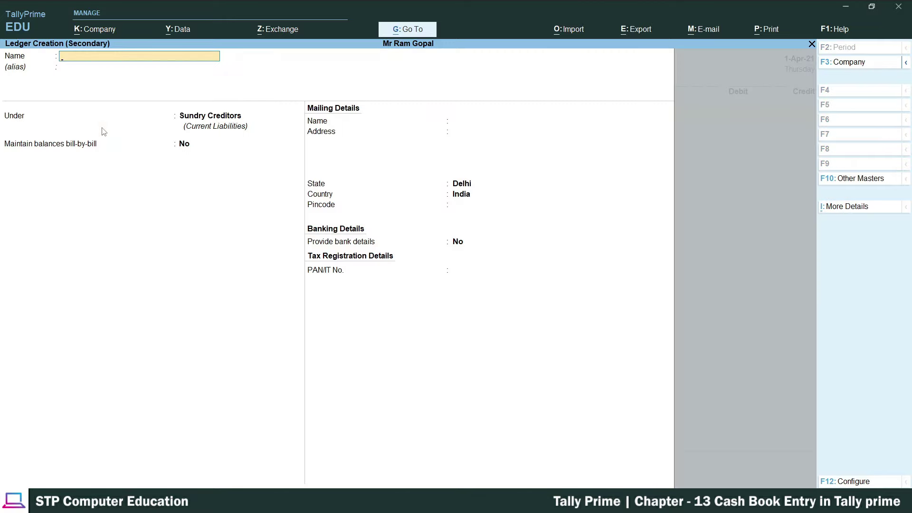
text(Stationery A/c)
key(Return)
key(Return)
key(Up)
key(Up)
key(Up)
key(Up)
key(Up)
key(Up)
key(Up)
key(Up)
key(Up)
key(Up)
key(Up)
key(Up)
key(Up)
key(Up)
key(Down)
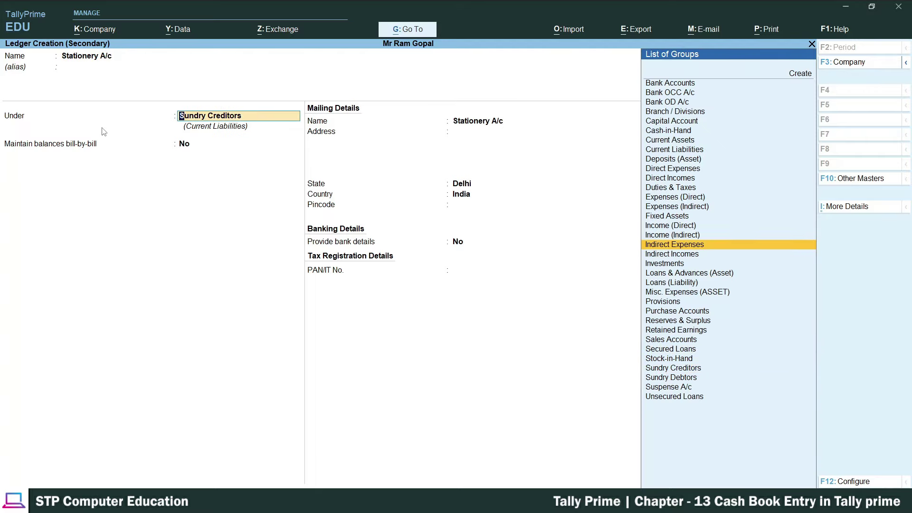
key(Return)
key(Return)
key(Return)
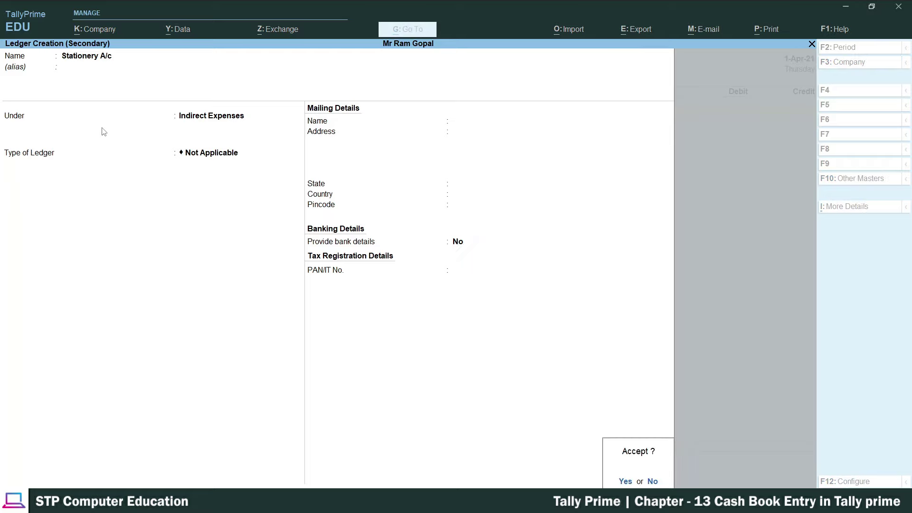
key(Return)
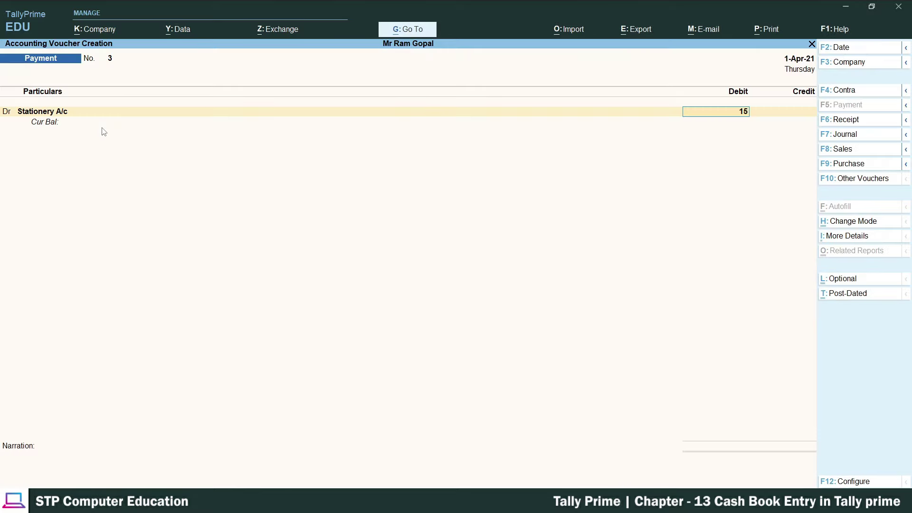
Debit Stationery A/c 15 and credit Cash 15 in payment voucher No. 3
key(alt+Tab)
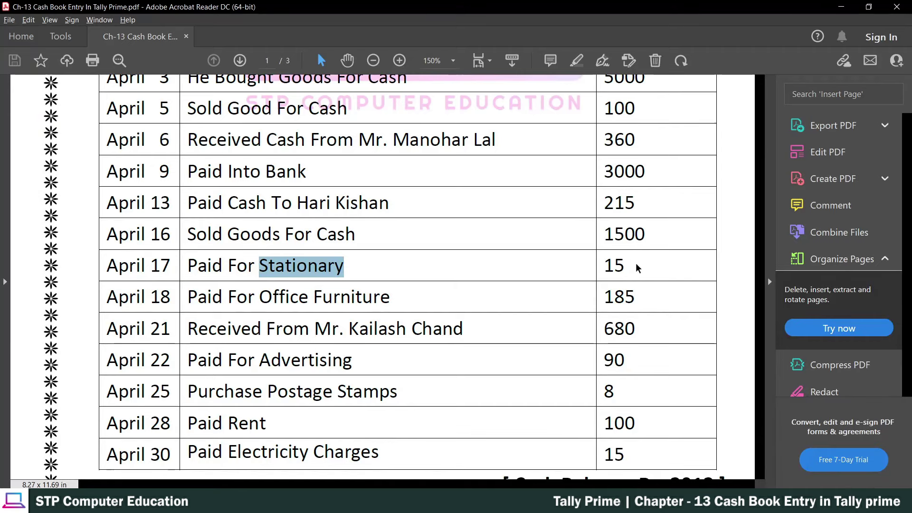
key(alt+Tab)
text(15)
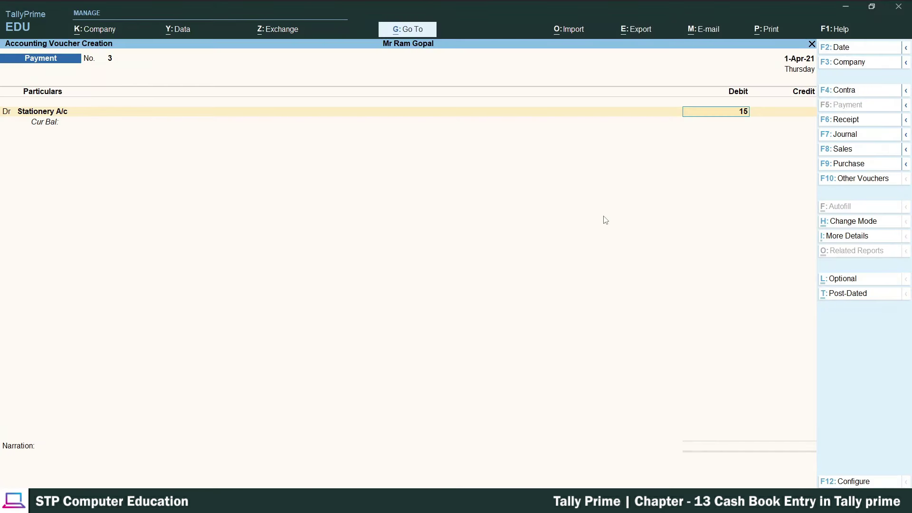
key(Return)
key(Down)
key(Down)
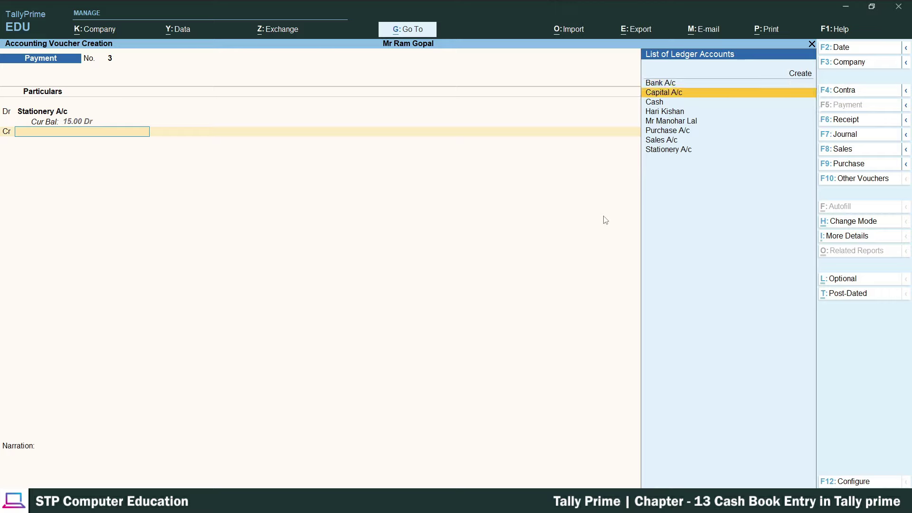
key(Return)
key(Return)
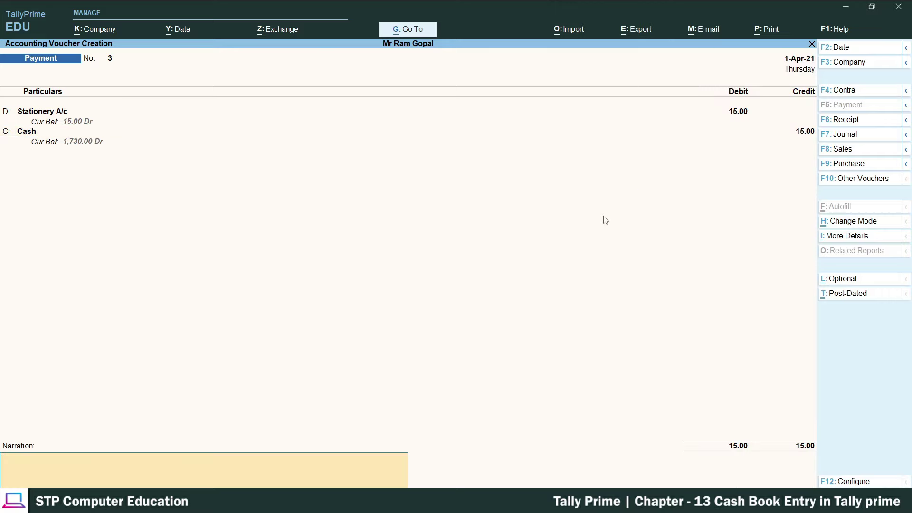
key(Return)
key(Return)
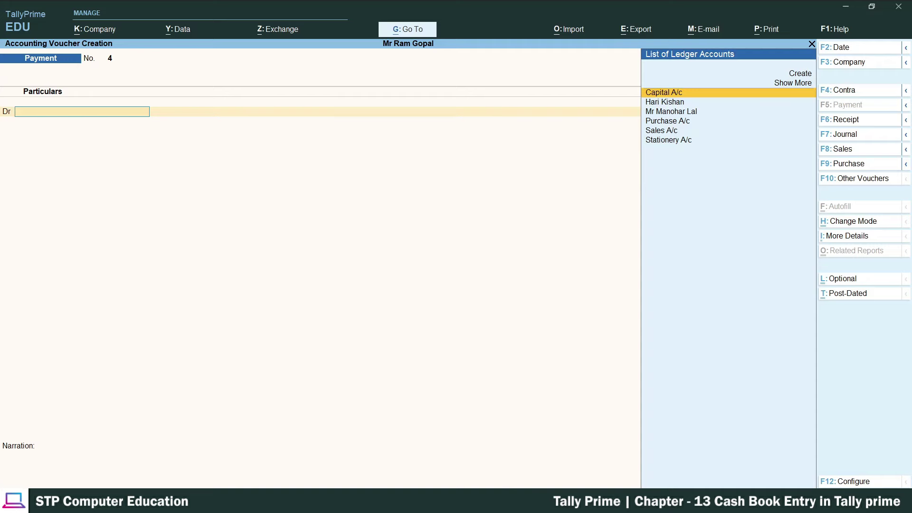
Find the April 18 'Paid For Office Furniture' entry of 185 in the exercise PDF
key(alt+Tab)
scroll(253, 313, down, 2)
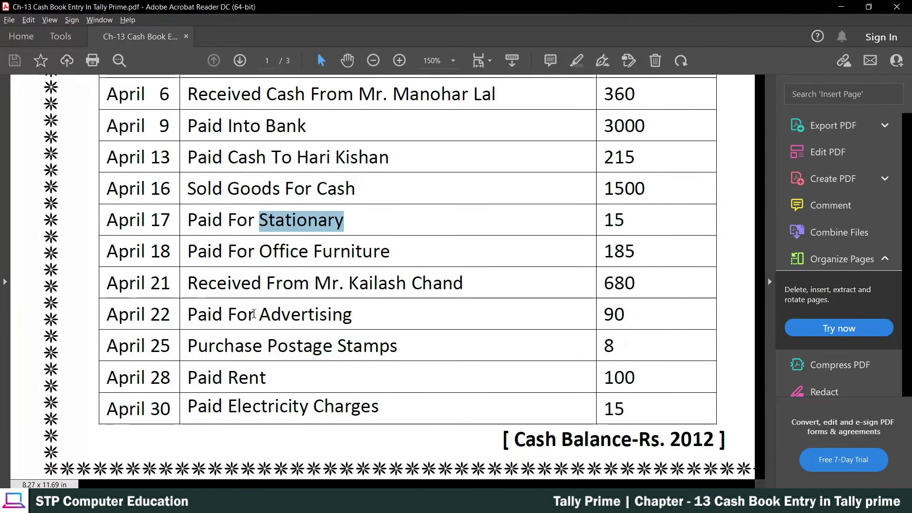
drag(188, 251, 391, 252)
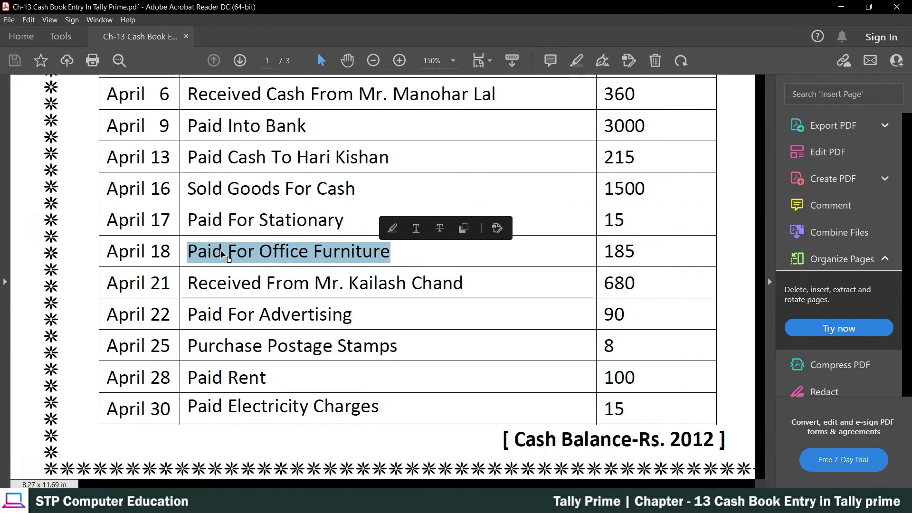
double_click(625, 250)
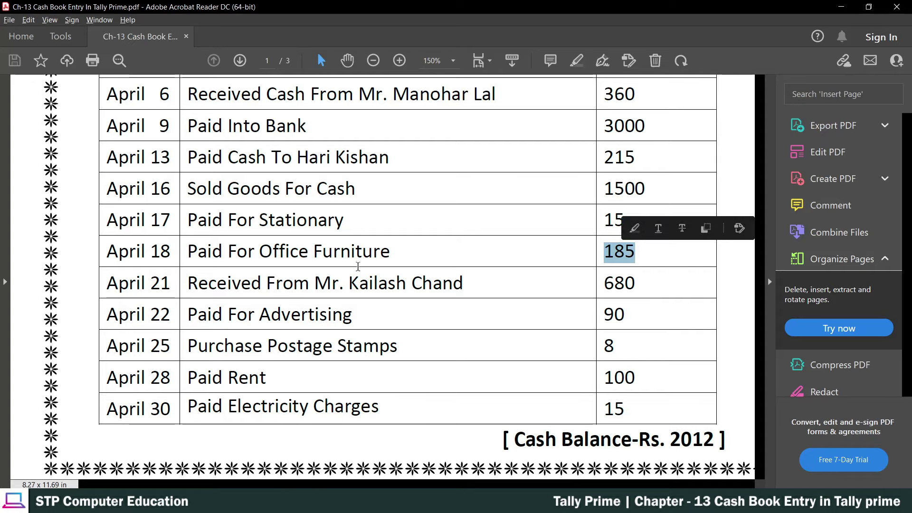
drag(259, 251, 389, 253)
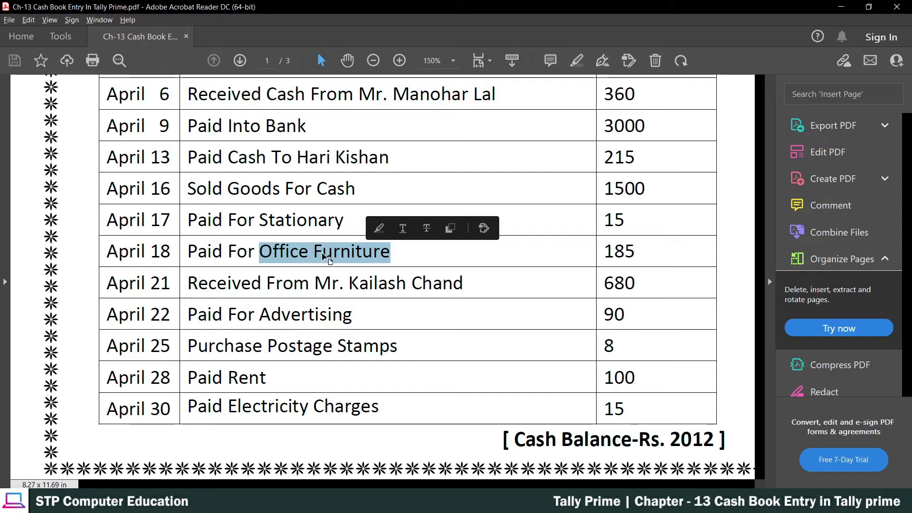
click(279, 255)
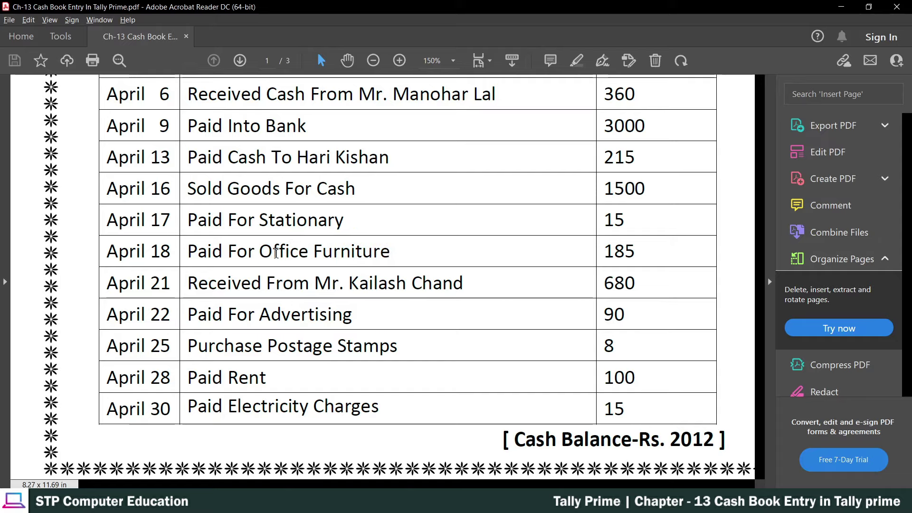
drag(261, 251, 390, 252)
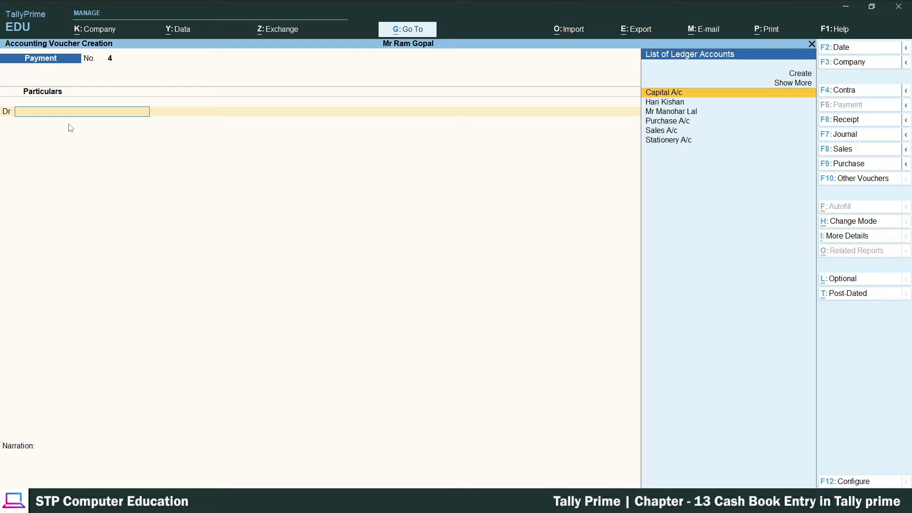
Create a new Office Furniture ledger under Indirect Expenses
key(alt+c)
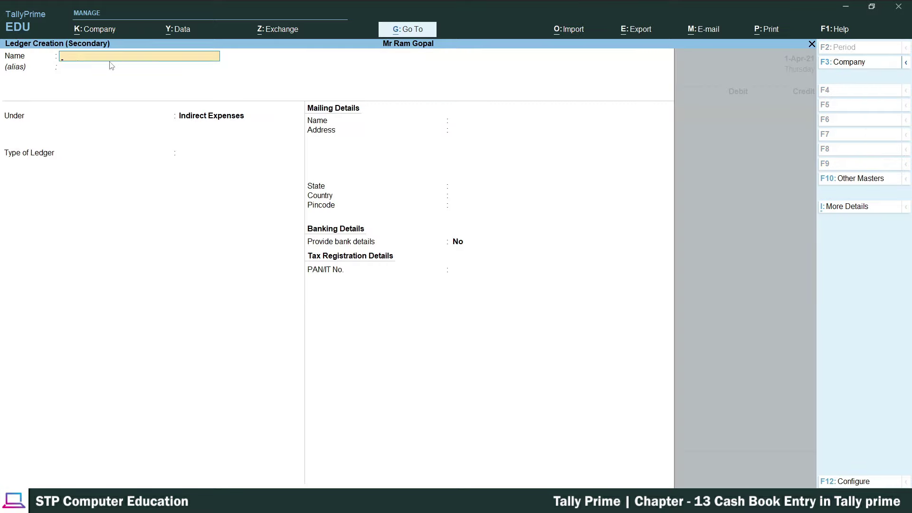
text(Office Furniture)
key(Return)
key(Return)
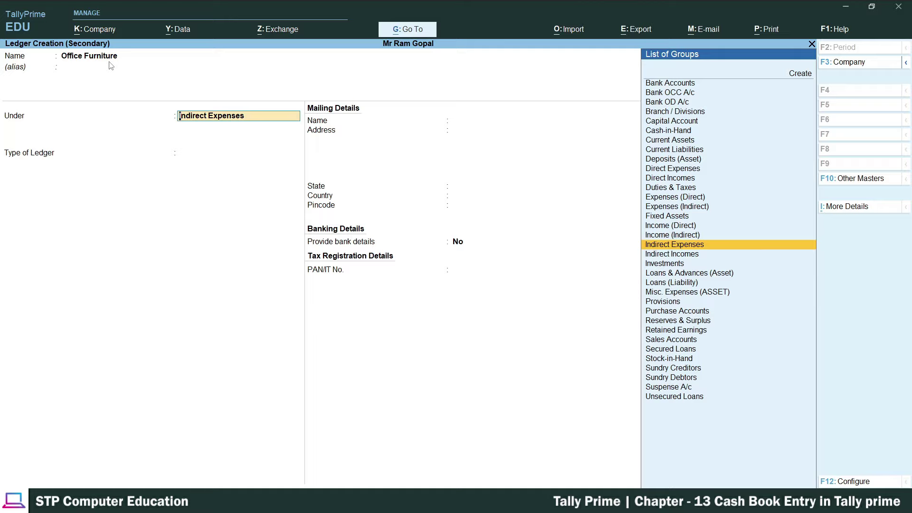
key(Return)
key(Return)
key(Return)
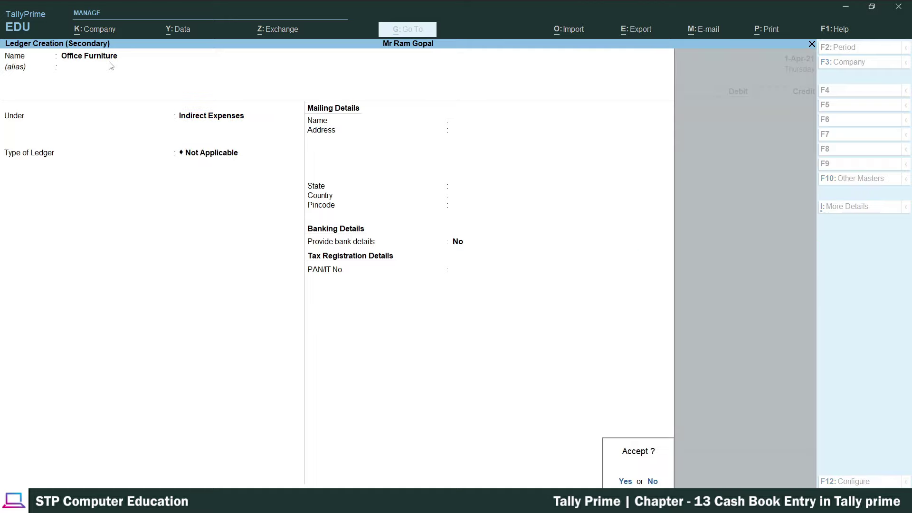
key(y)
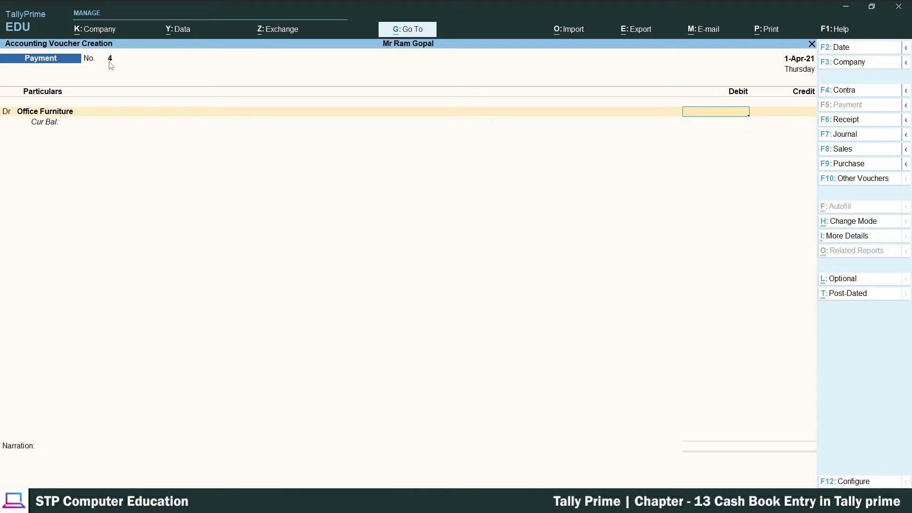
Debit Office Furniture 185 and credit Cash 185 in payment voucher No. 4
key(alt+Tab)
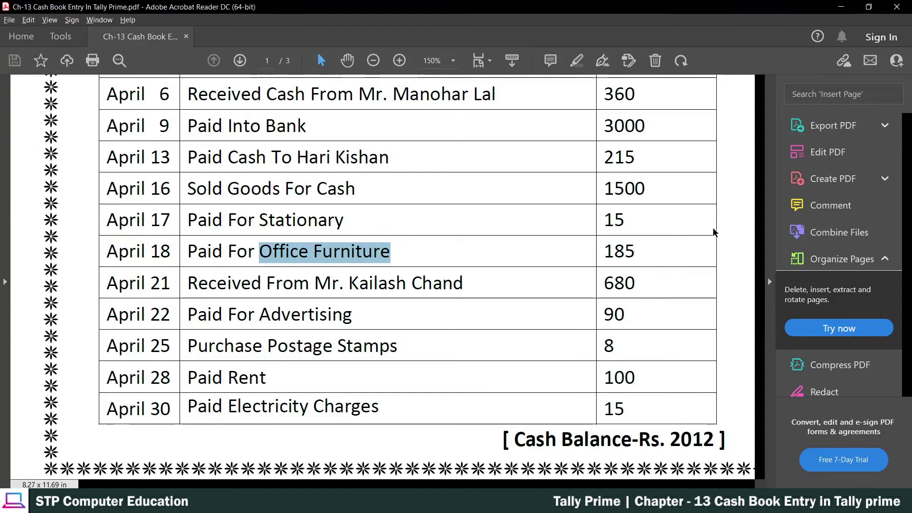
key(alt+Tab)
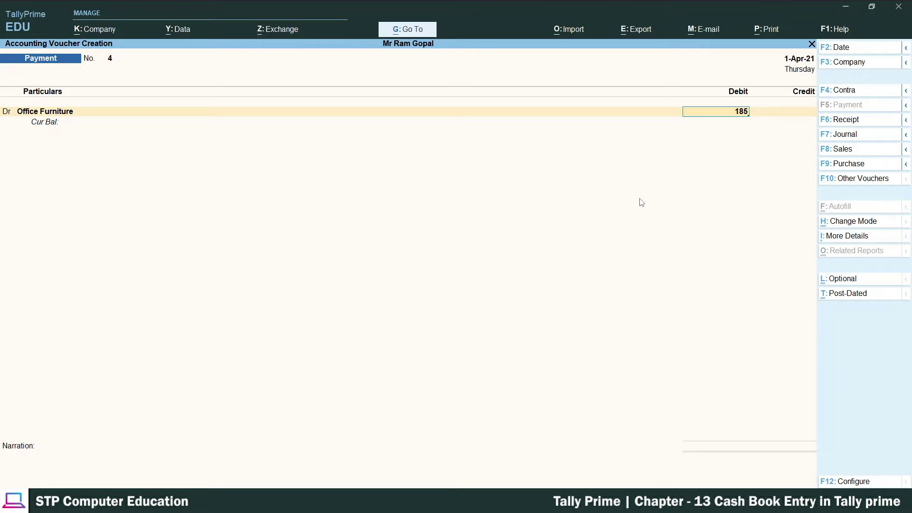
key(Return)
key(Return)
key(Down)
key(Down)
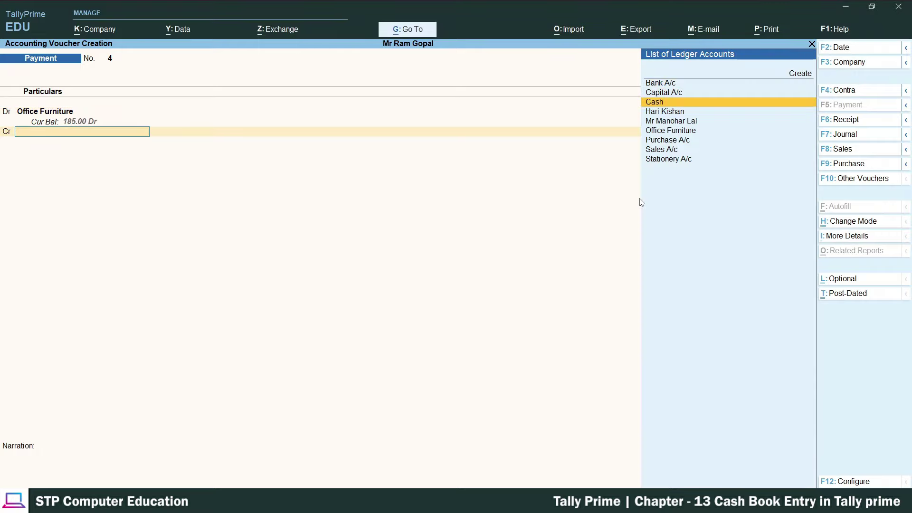
key(Return)
key(Return)
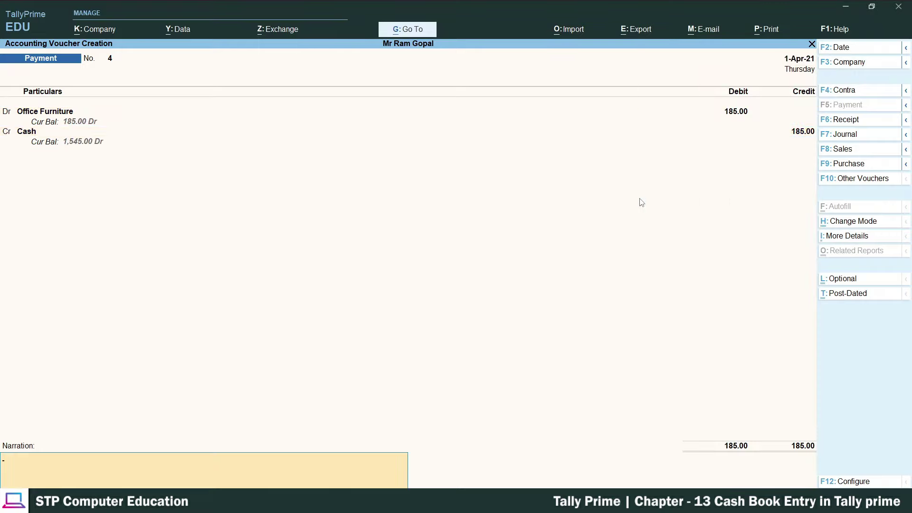
key(Return)
key(Return)
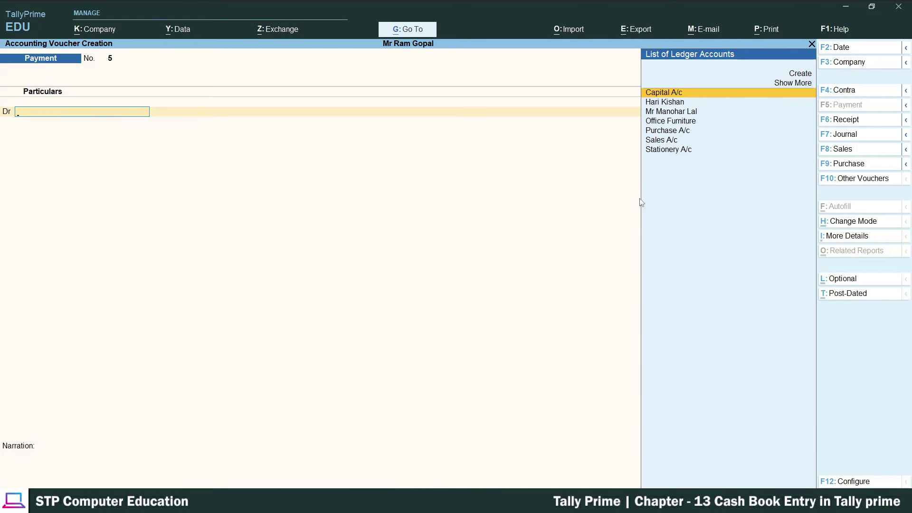
Find the payer's name on the April 21 receipt of 680 in the exercise PDF
key(alt+Tab)
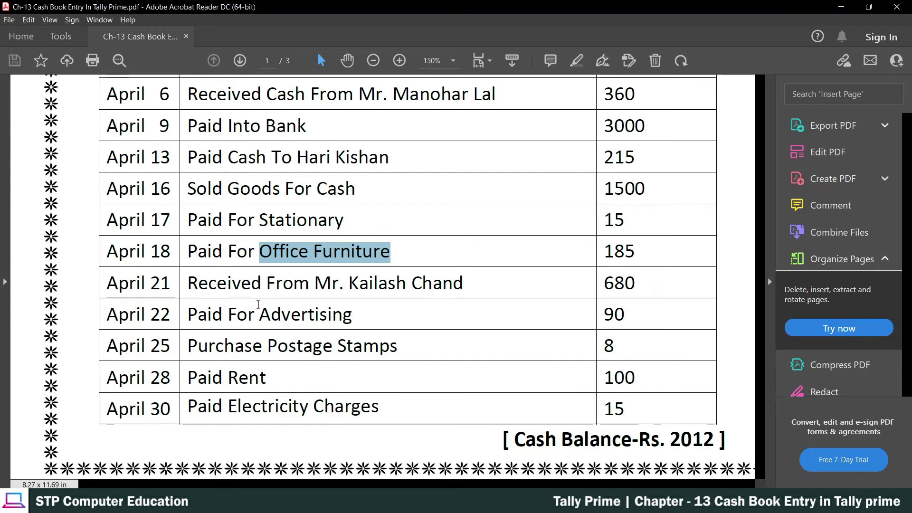
scroll(264, 288, down, 1)
drag(189, 261, 425, 263)
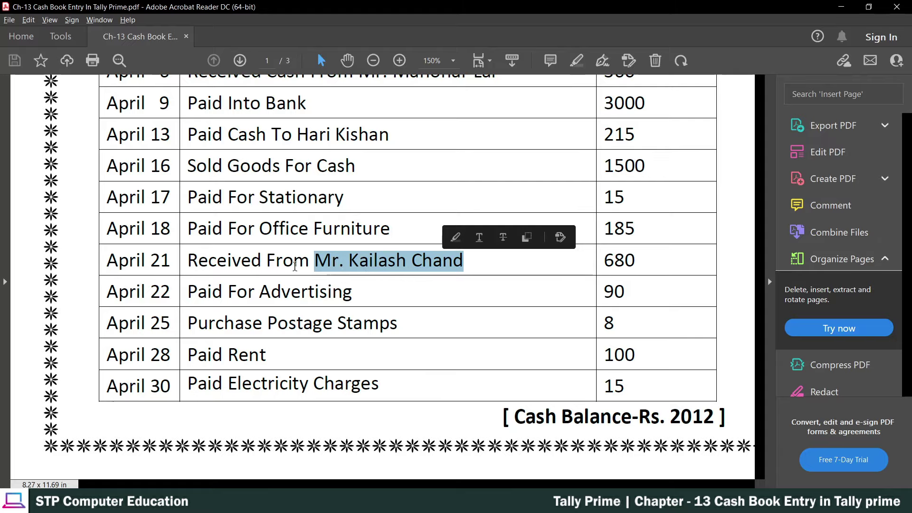
click(388, 260)
drag(431, 265, 460, 265)
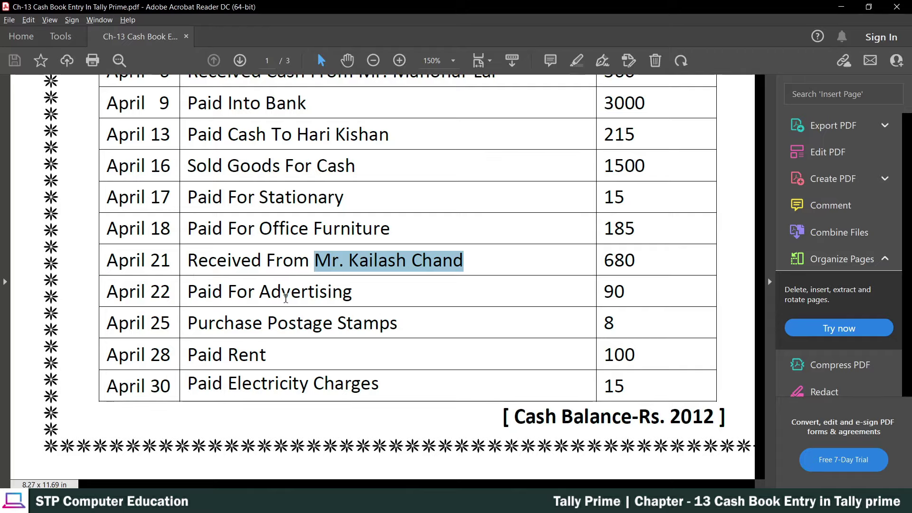
key(alt+Tab)
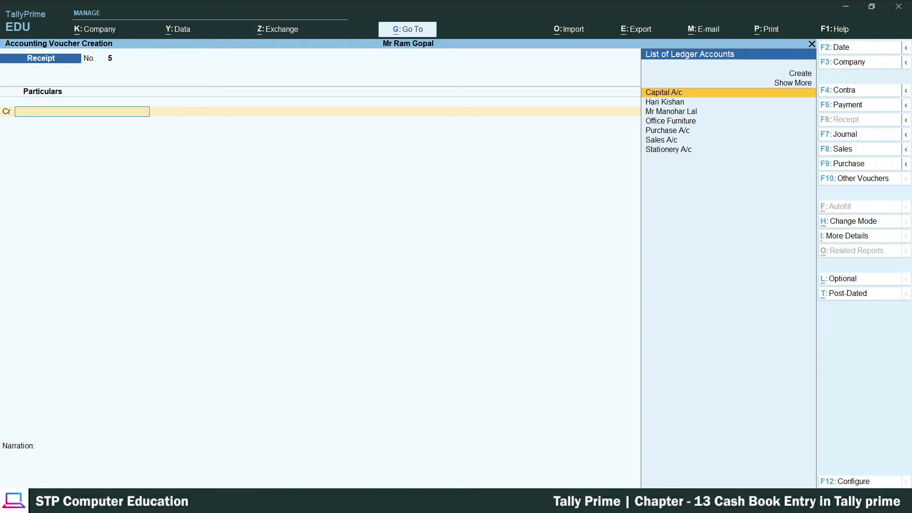
Create a new ledger with the payer's name under Sundry Debtors
key(alt+Tab)
key(alt+Tab)
key(alt+c)
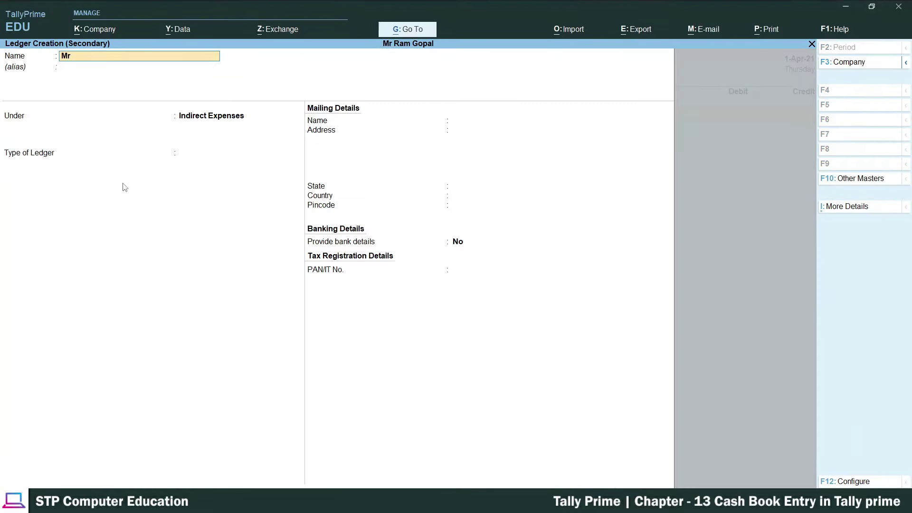
text(Mr Kailsh Chand)
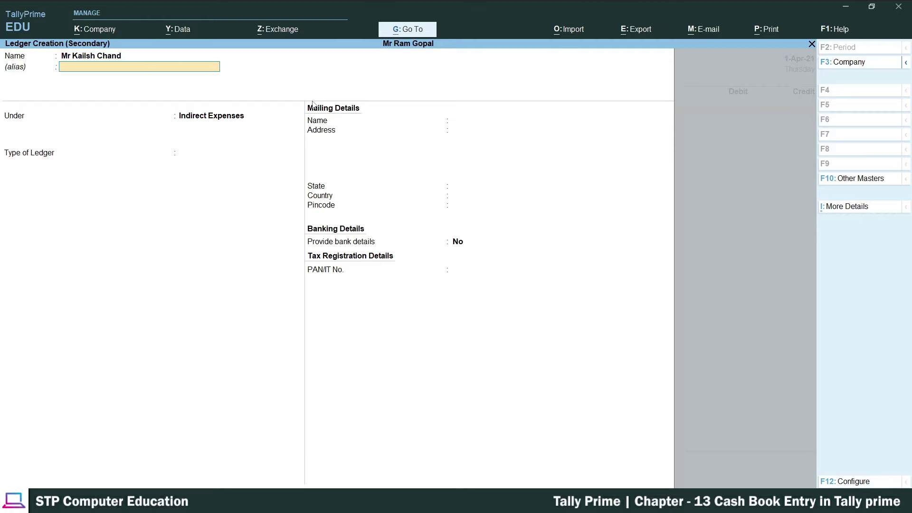
key(Return)
key(Down)
key(Down)
key(Down)
key(Down)
key(Down)
key(Down)
key(Down)
key(Down)
key(Down)
key(Down)
key(Down)
key(Down)
key(Down)
key(Down)
key(Down)
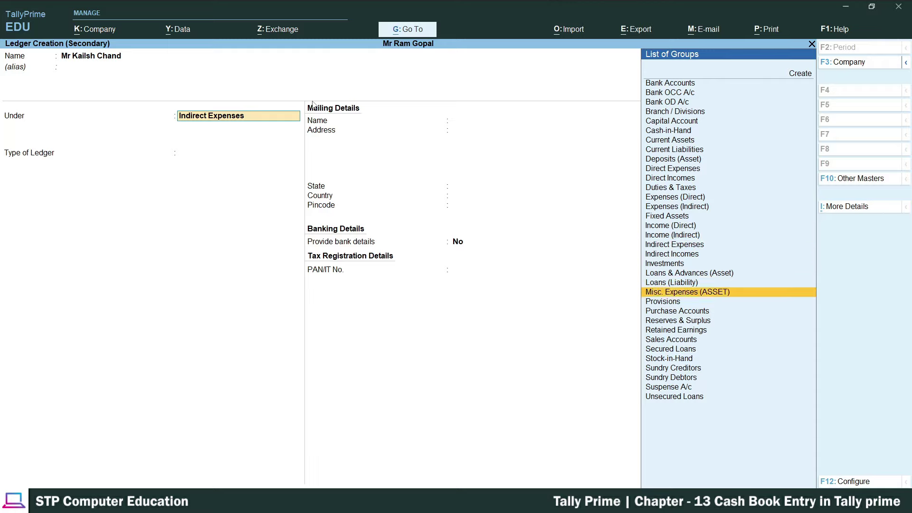
key(Up)
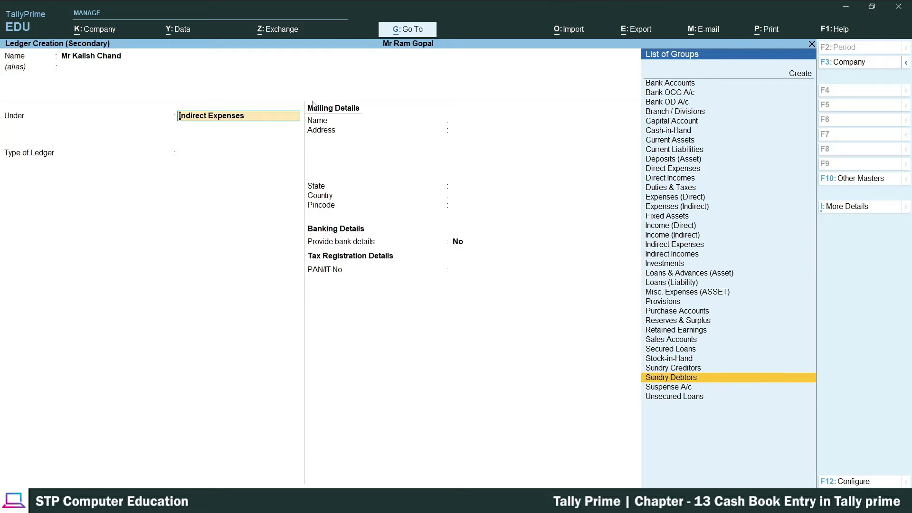
key(Return)
key(Return)
key(Return)
key(Return)
key(Return)
key(Return)
key(Return)
key(Return)
key(Return)
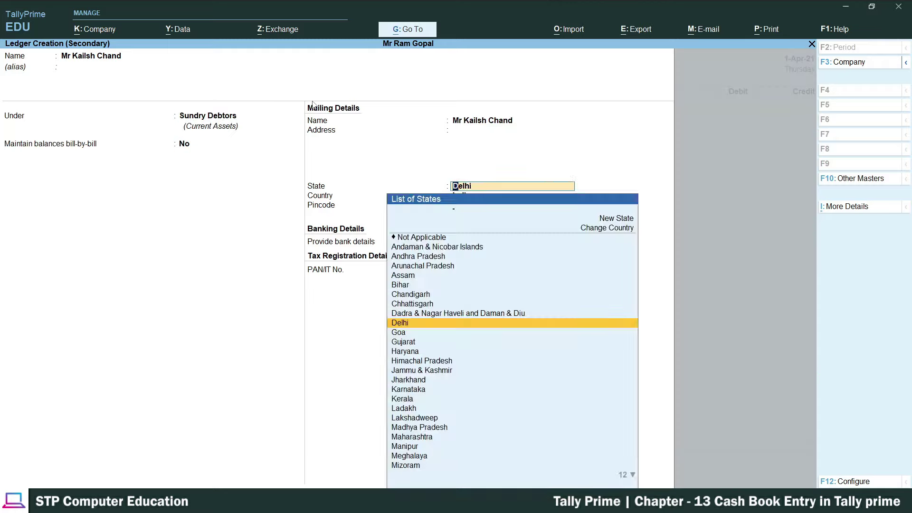
key(Return)
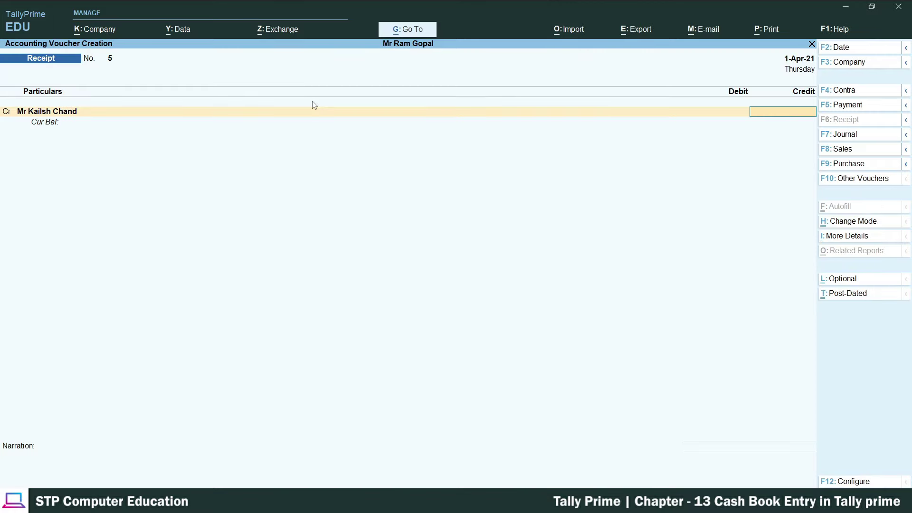
Credit the payer 680, debit Cash, and save receipt voucher No. 5
key(alt+Tab)
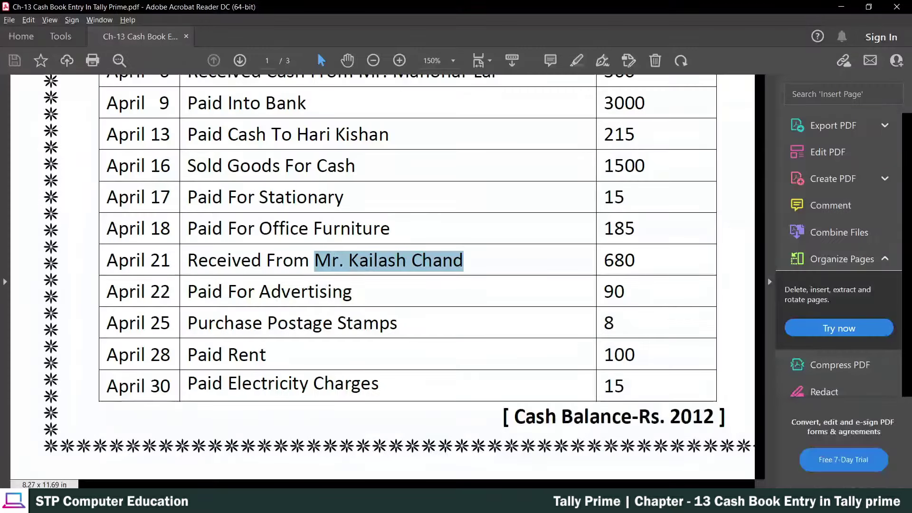
double_click(614, 262)
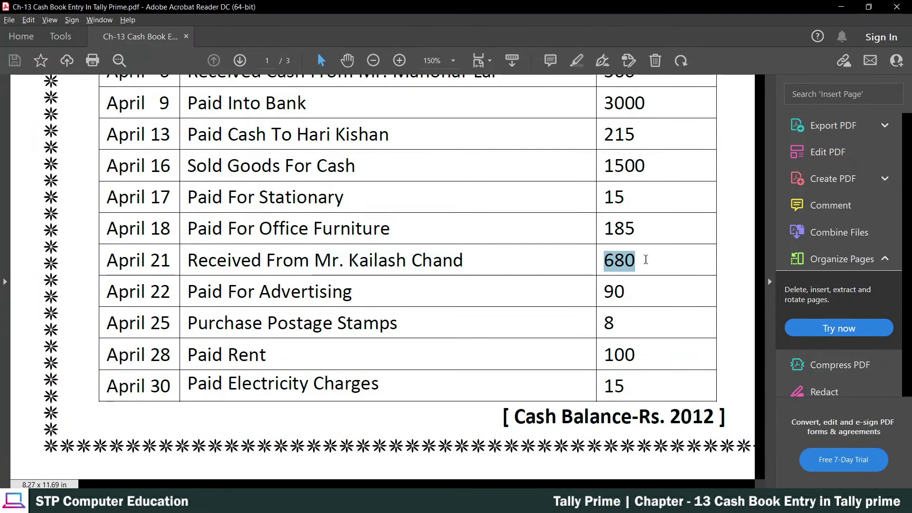
key(alt+Tab)
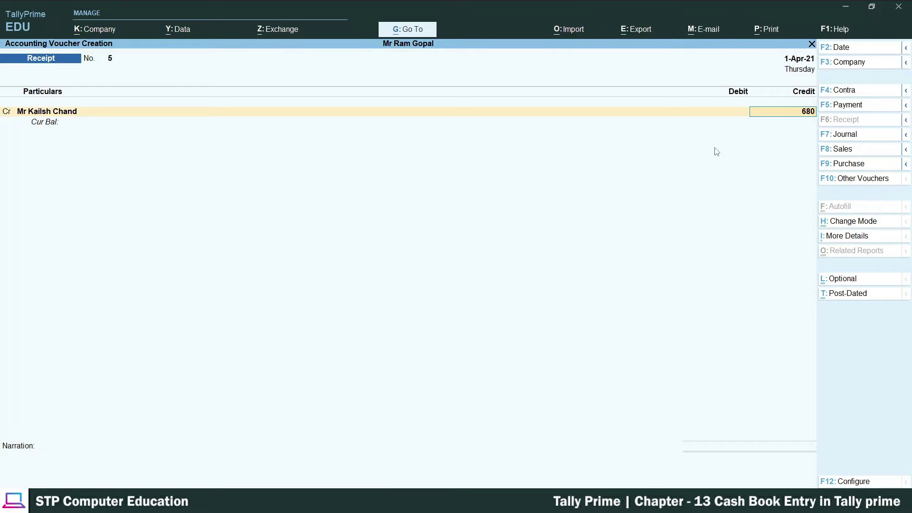
key(Return)
key(Down)
key(Down)
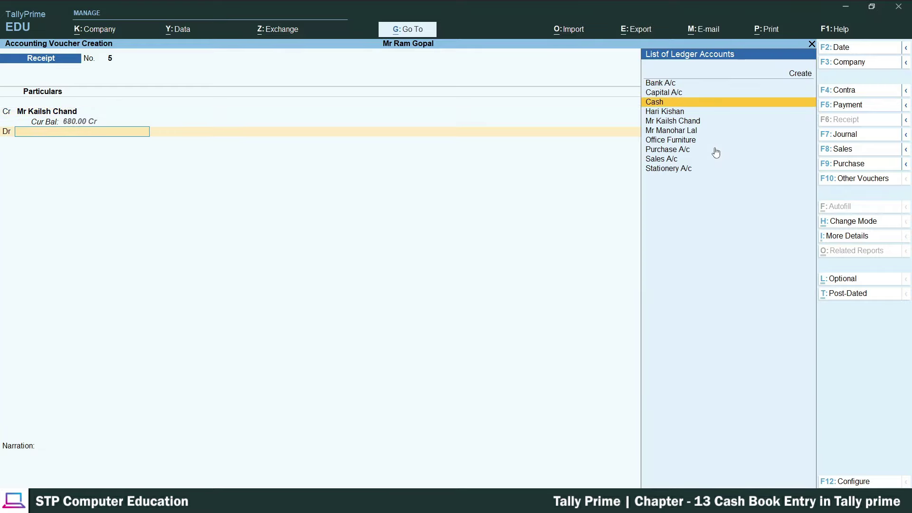
key(Return)
key(Return)
key(Return)
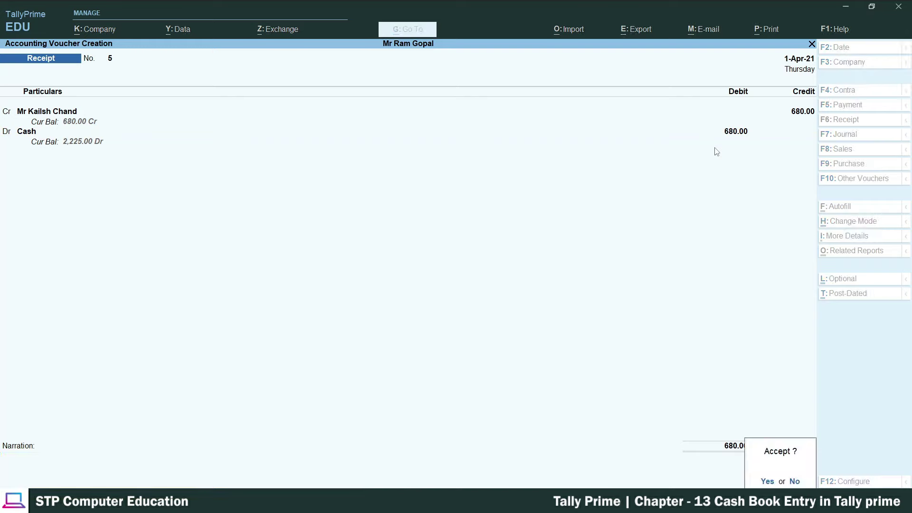
key(Return)
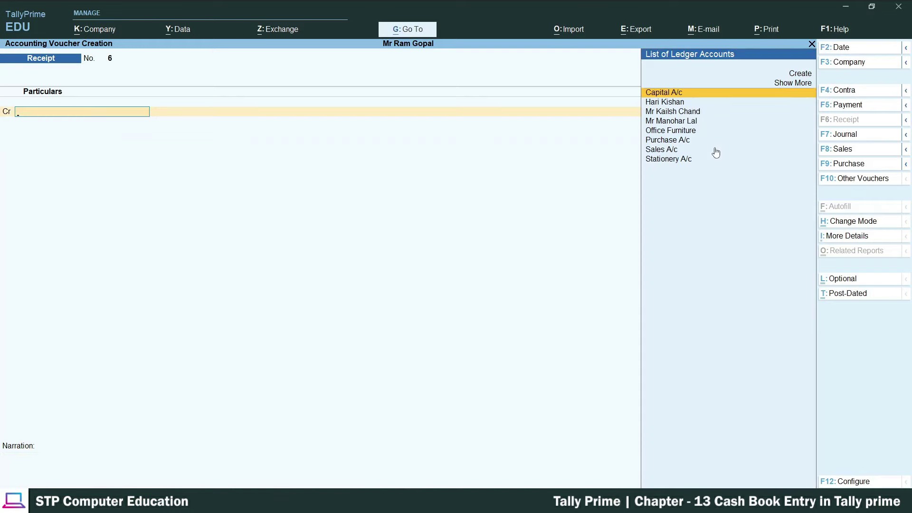
key(alt+Tab)
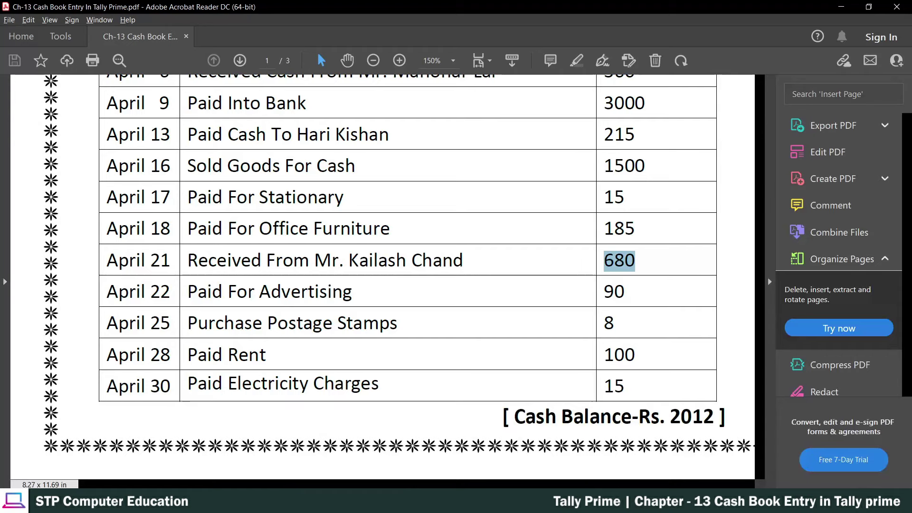
scroll(228, 278, down, 2)
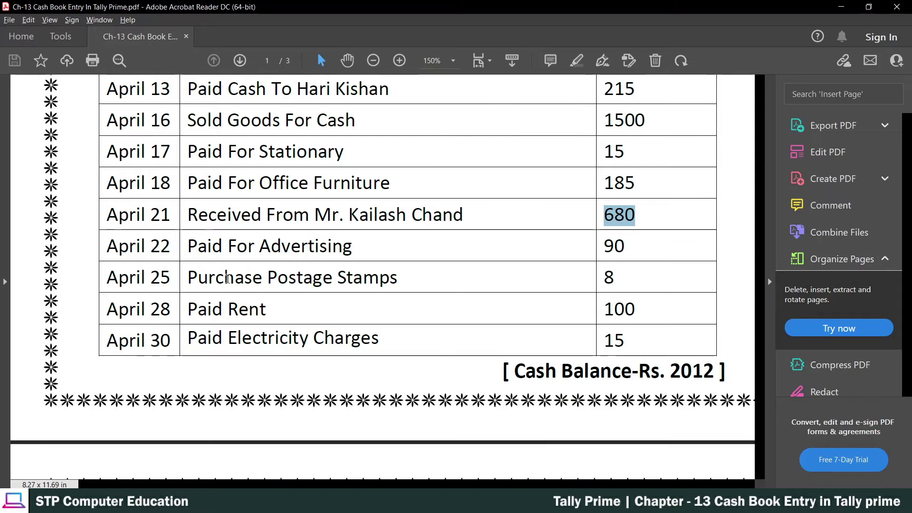
triple_click(197, 250)
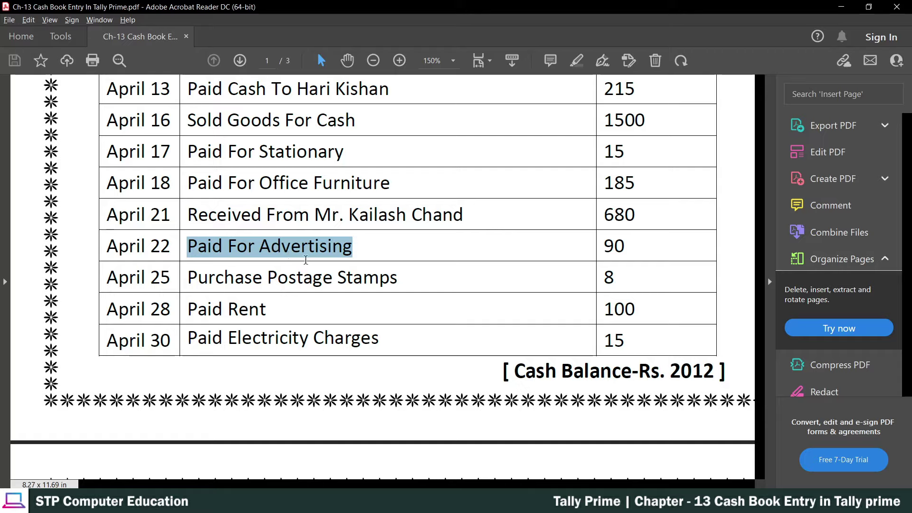
key(alt+Tab)
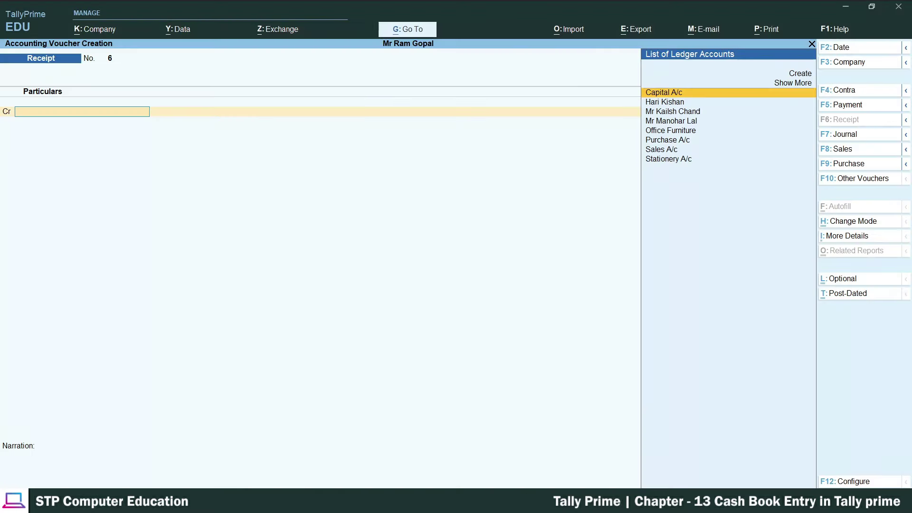
In a Payment voucher, create a new Advertising A/c ledger under Indirect Expenses
key(F5)
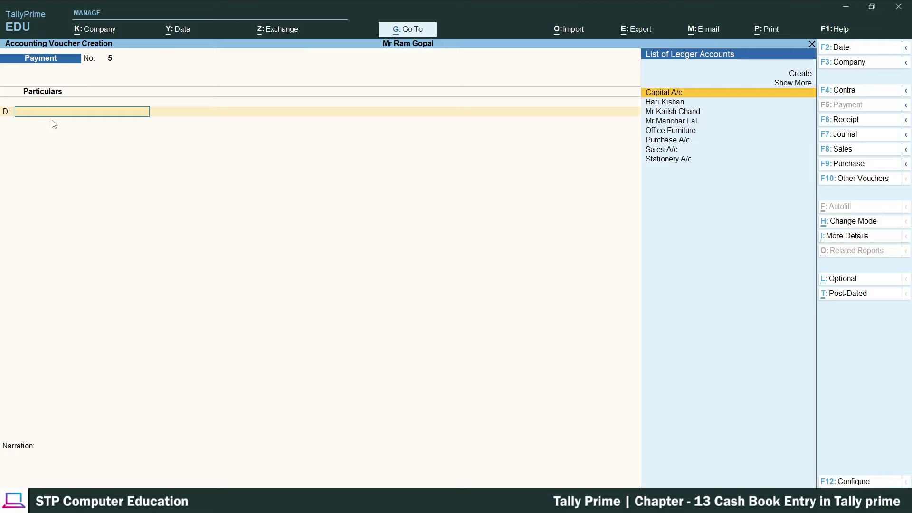
key(alt)
key(alt+c)
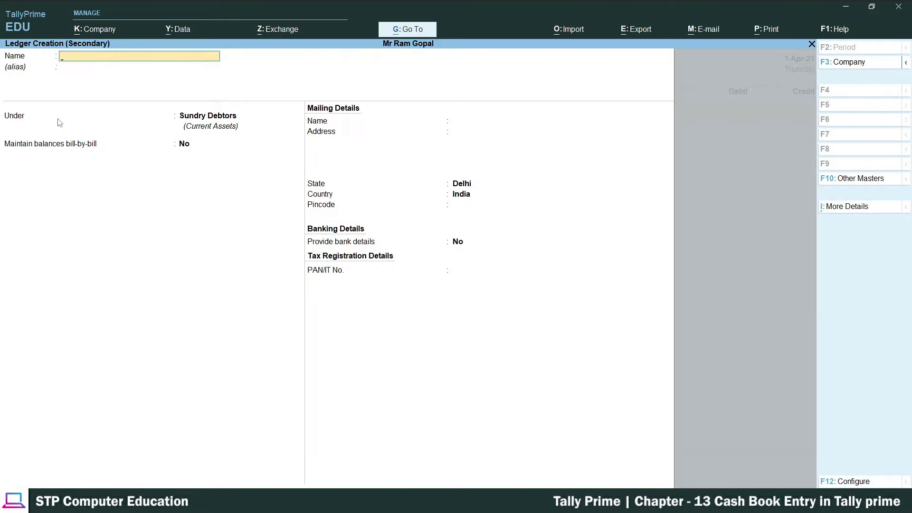
text(Advertising A/c)
key(Return)
key(Up)
key(Up)
key(Up)
key(Up)
key(Up)
key(Up)
key(Up)
key(Up)
key(Up)
key(Up)
key(Up)
key(Up)
key(Up)
key(Up)
key(Return)
key(Return)
key(Return)
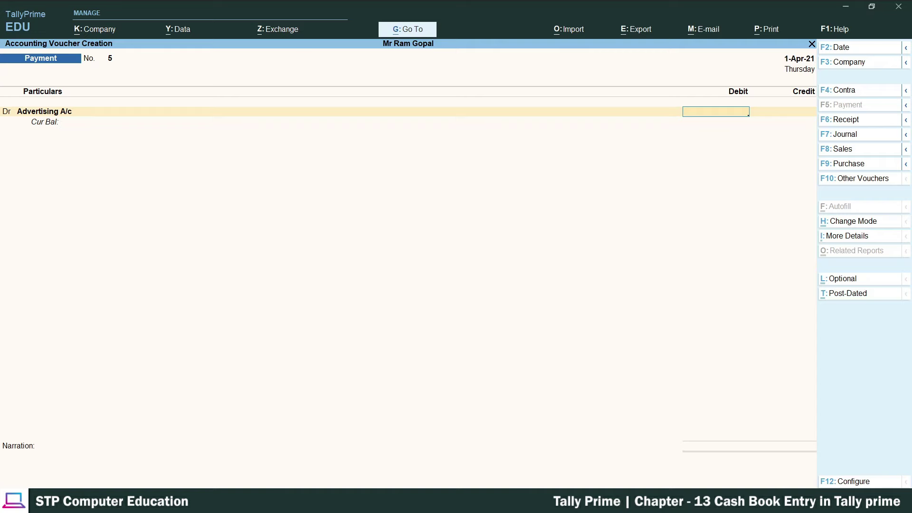
Debit Advertising A/c 90 and credit Cash 90 in payment voucher No. 5
key(alt+Tab)
drag(603, 246, 641, 244)
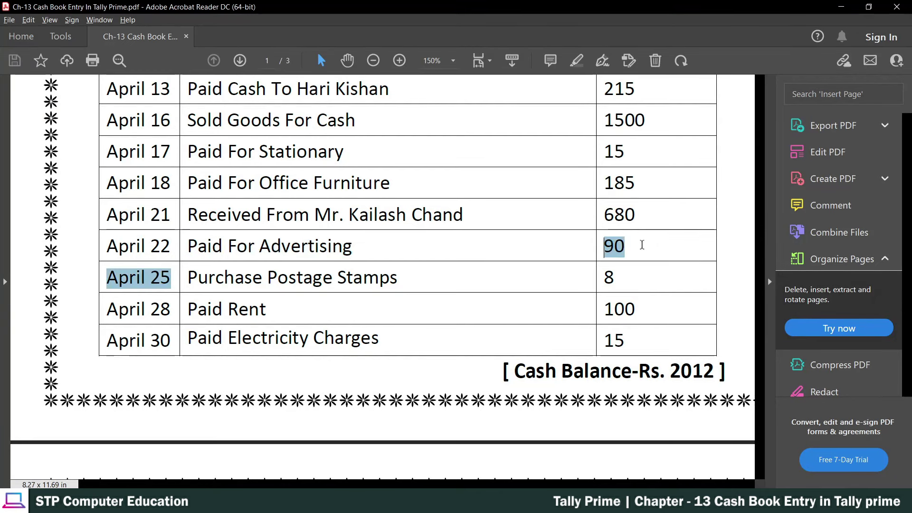
click(840, 6)
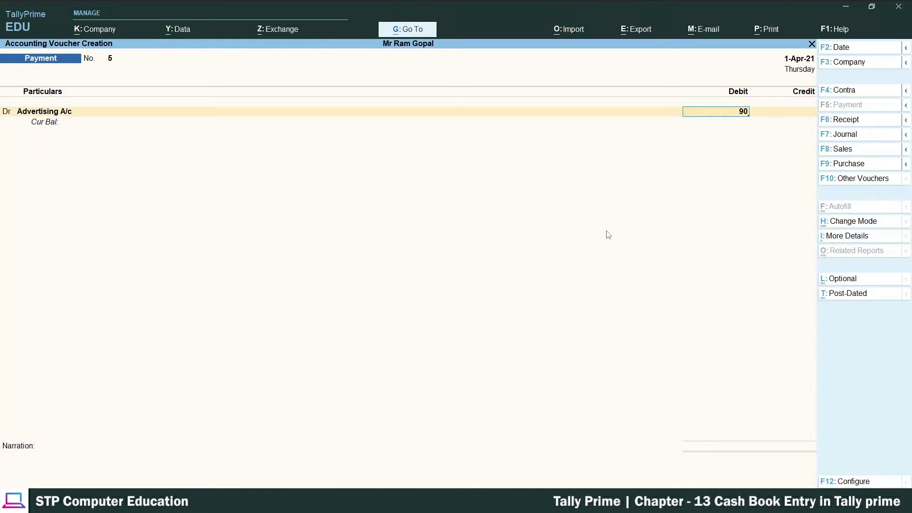
text(90)
key(Return)
key(Return)
key(Down)
key(Down)
key(Down)
key(Return)
key(Return)
key(Return)
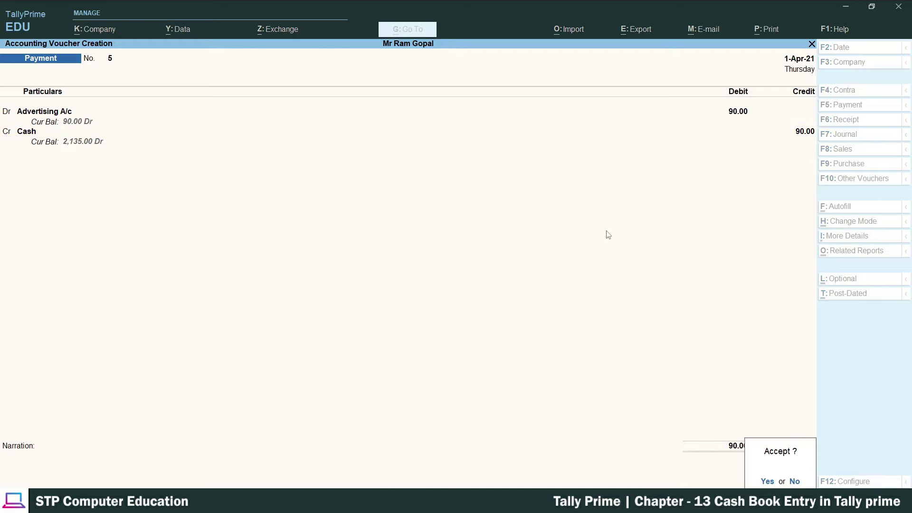
key(Return)
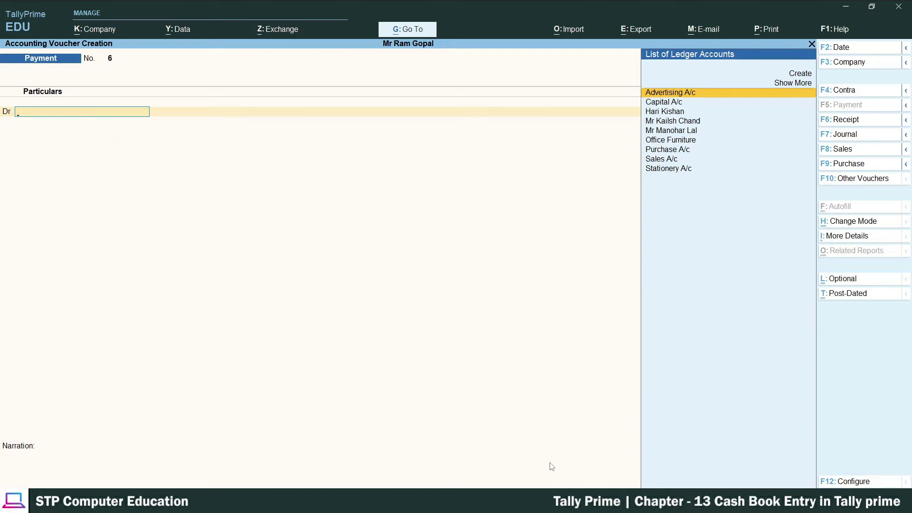
key(alt+Tab)
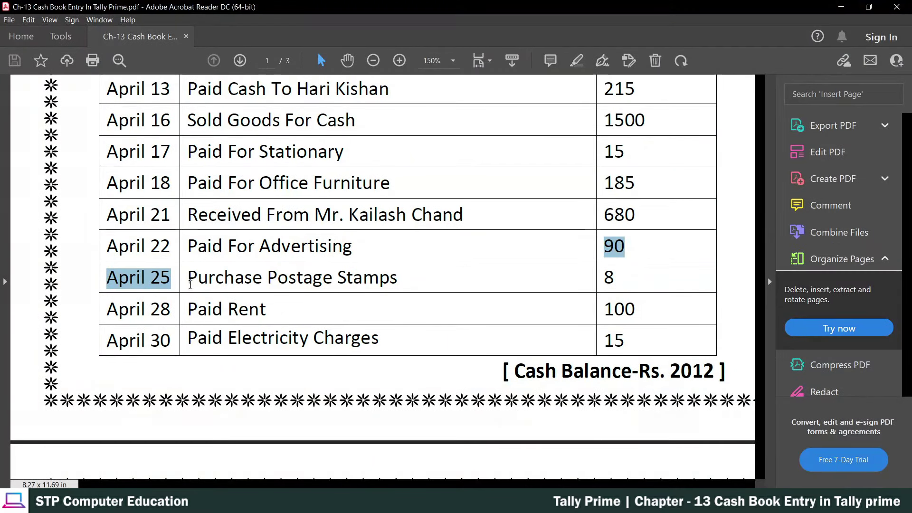
drag(189, 278, 398, 281)
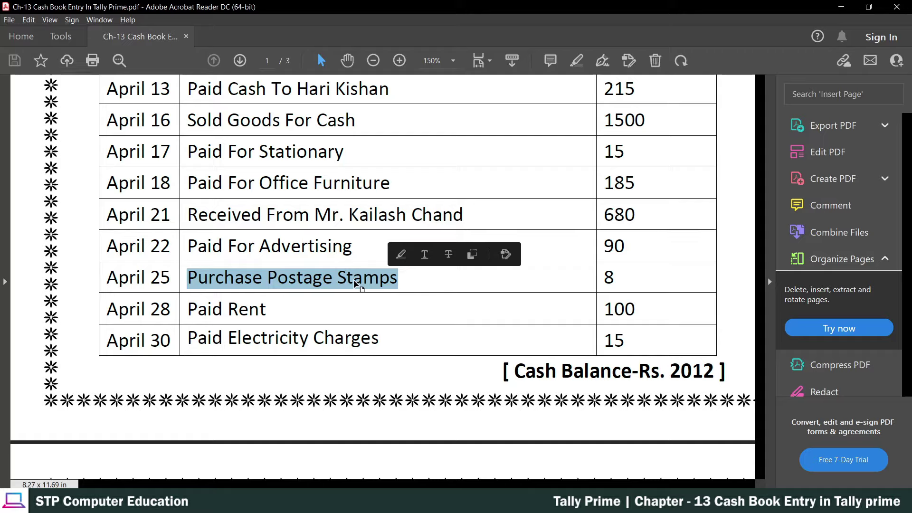
click(393, 284)
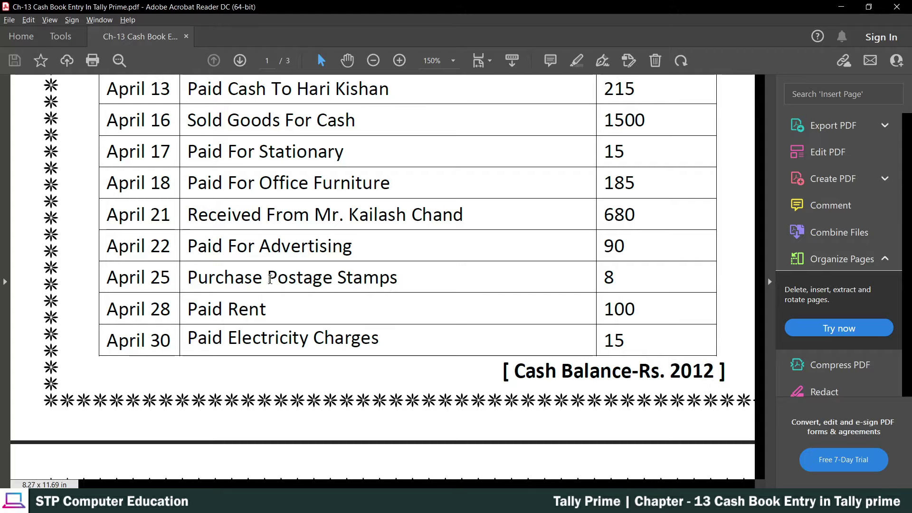
drag(268, 279, 400, 278)
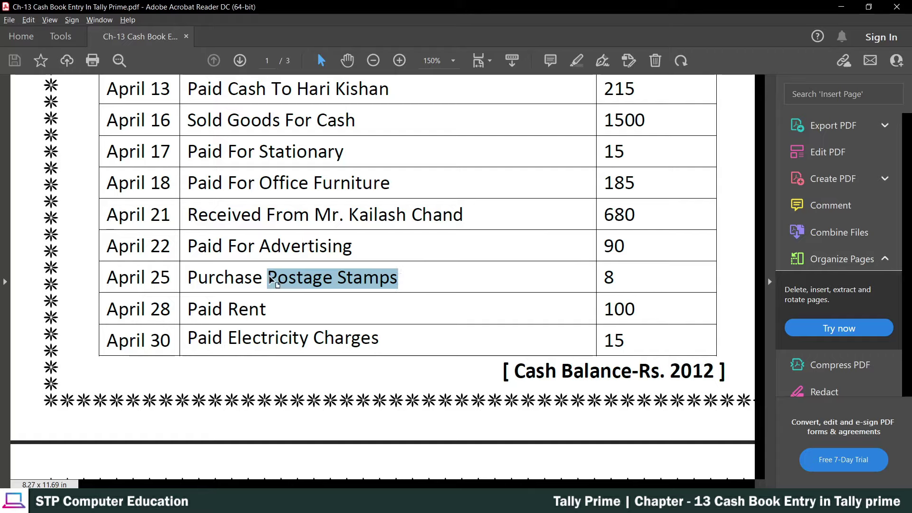
key(alt+Tab)
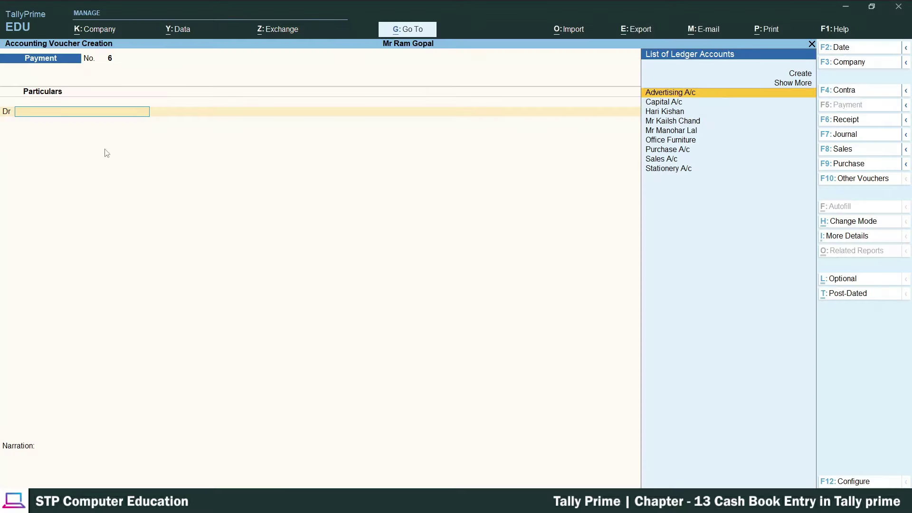
Create a new Postage Stamp ledger under Indirect Expenses
key(alt+c)
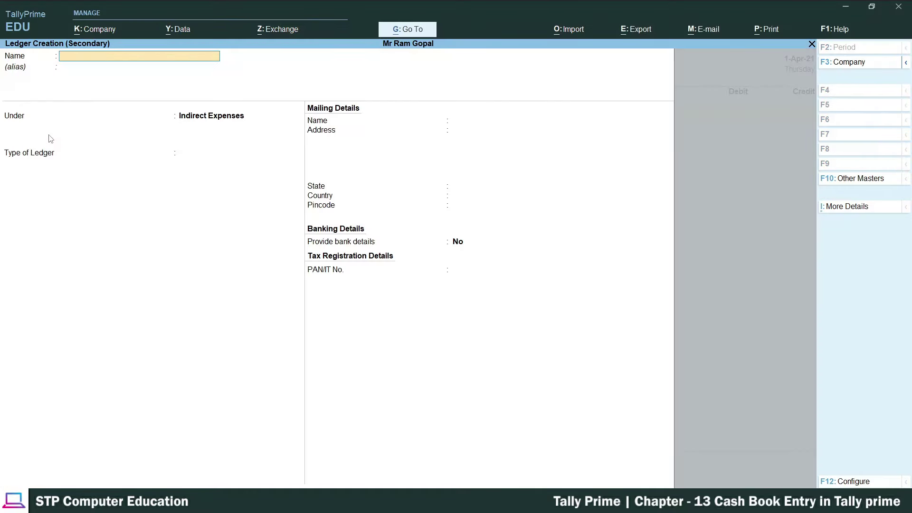
text(Postage Stamp)
key(Return)
key(Return)
key(Return)
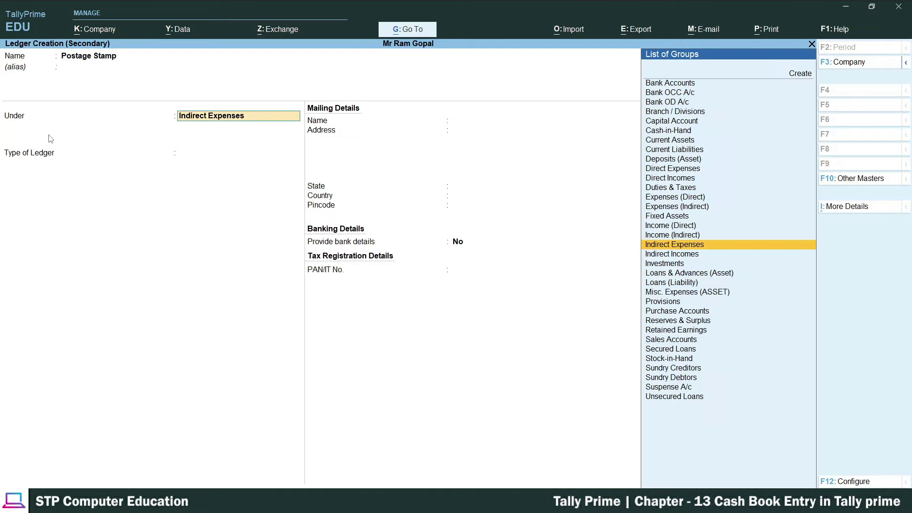
key(Return)
key(Return)
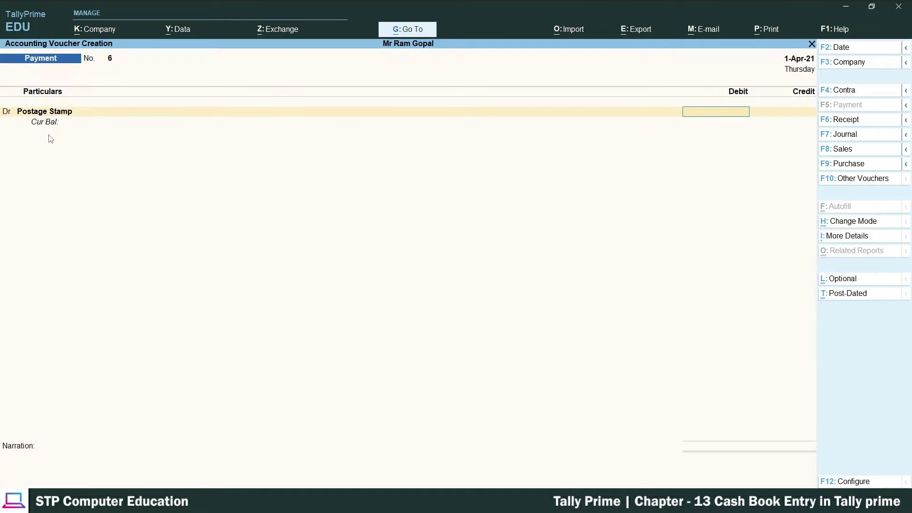
Debit Postage Stamp 8, credit Cash, and save payment voucher No. 6
key(alt+Tab)
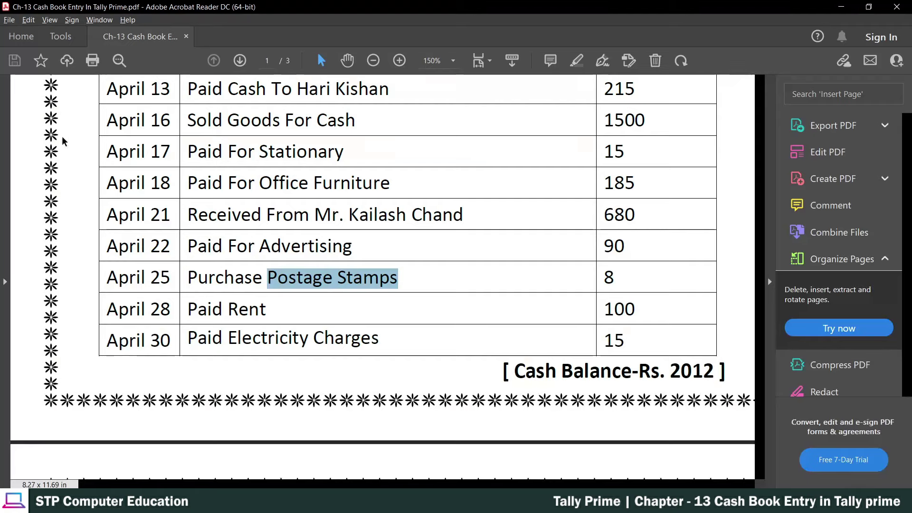
key(alt+Tab)
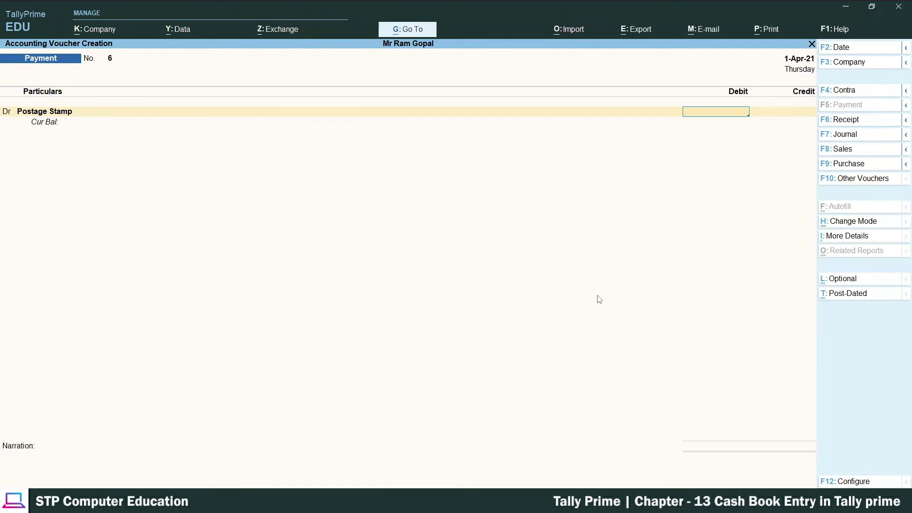
key(Return)
key(Down)
key(Down)
key(Down)
key(Return)
key(Return)
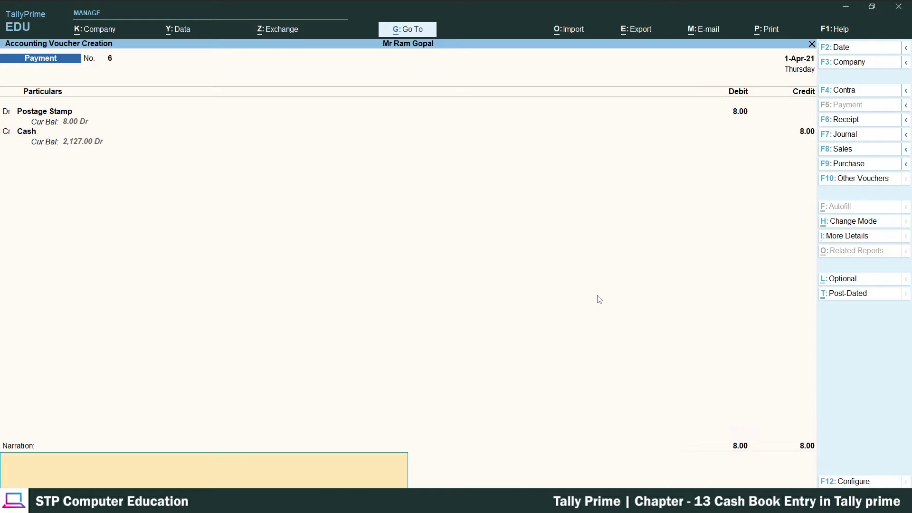
key(Return)
key(y)
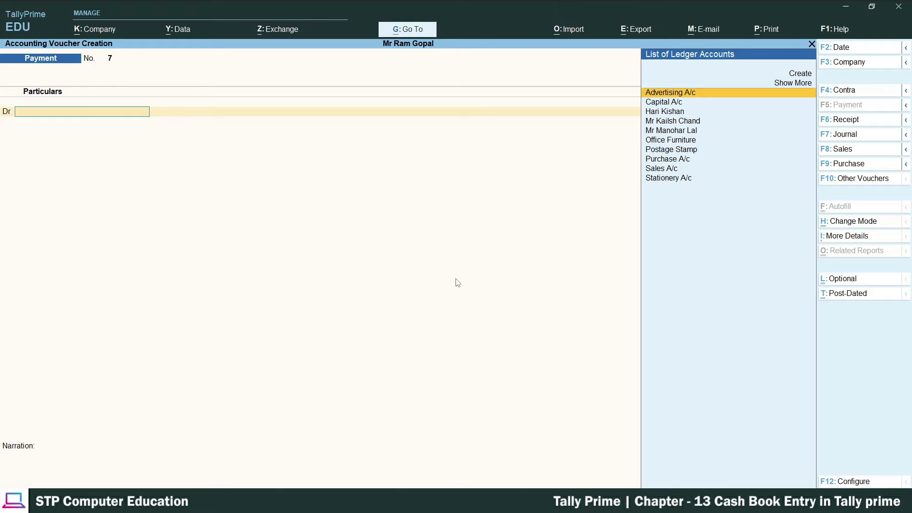
Check the April 28 Paid Rent entry in the exercise PDF
key(alt+Tab)
drag(189, 311, 265, 314)
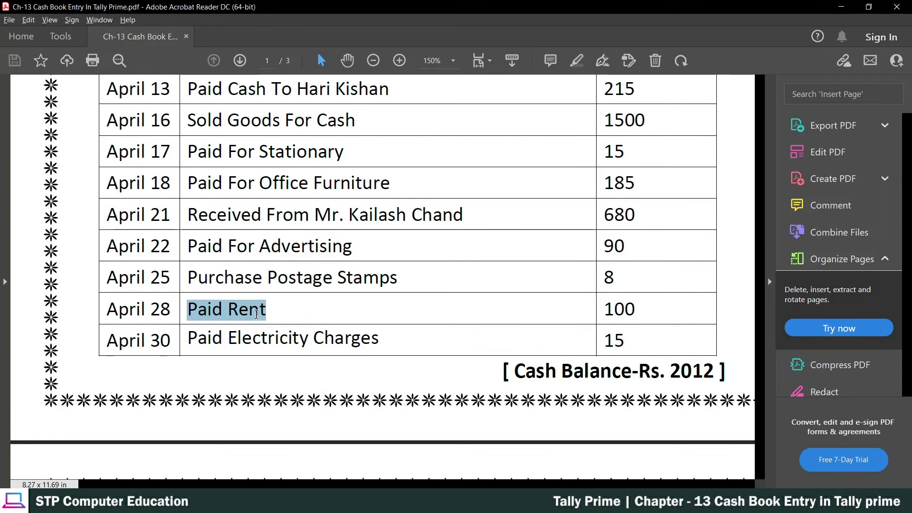
click(189, 307)
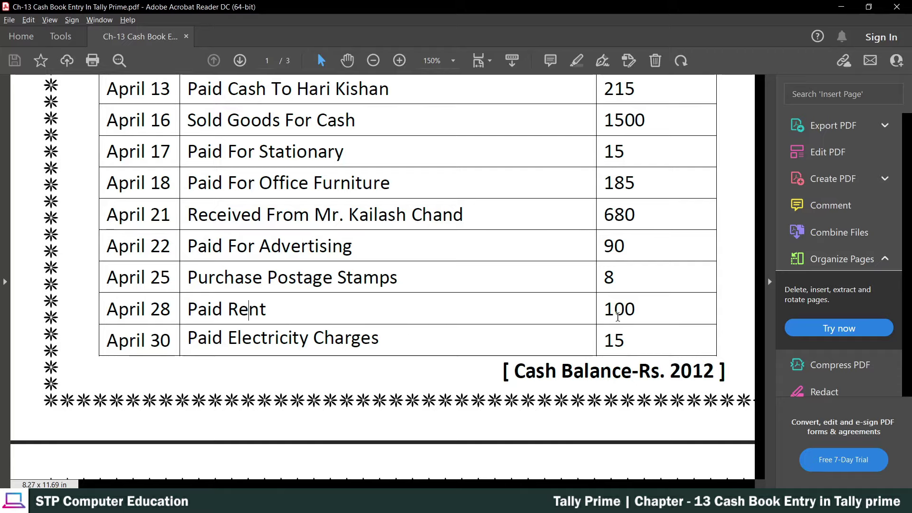
key(alt+Tab)
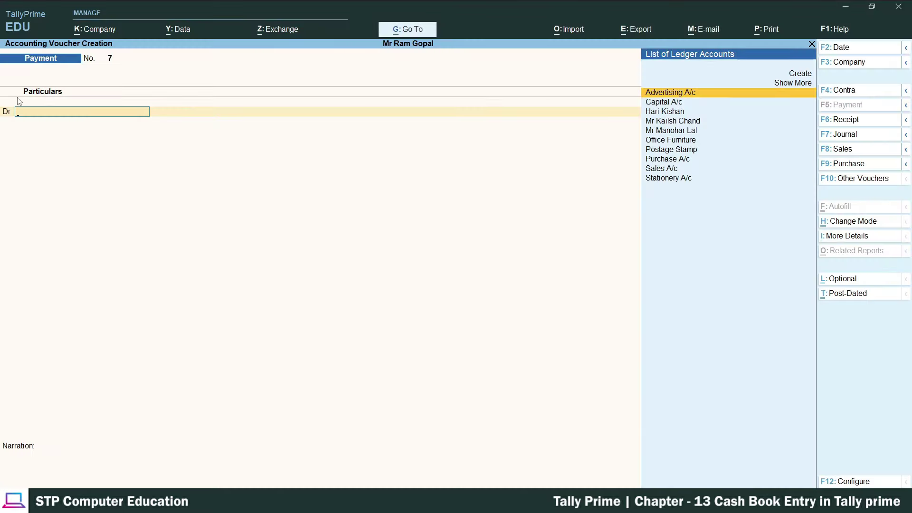
Create a new Rent A/c ledger under Indirect Expenses, type Not Applicable
key(alt+c)
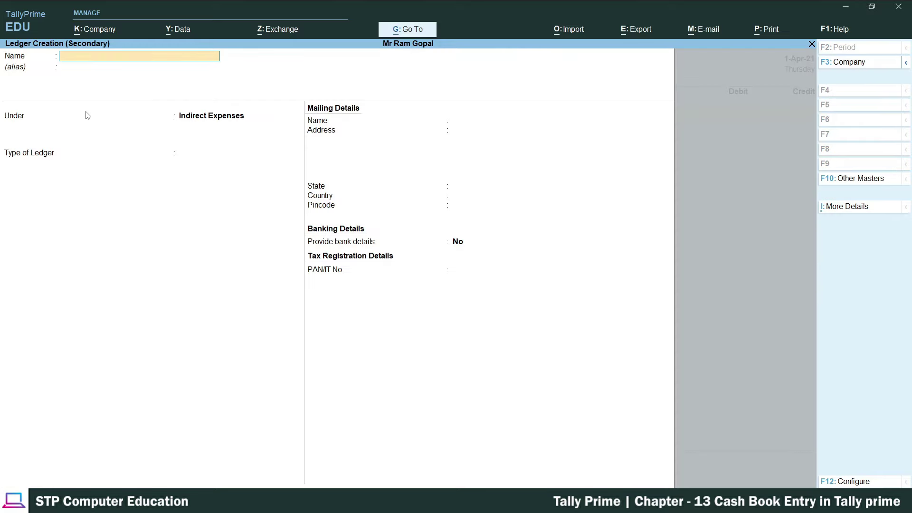
text(Rent A/c)
key(Return)
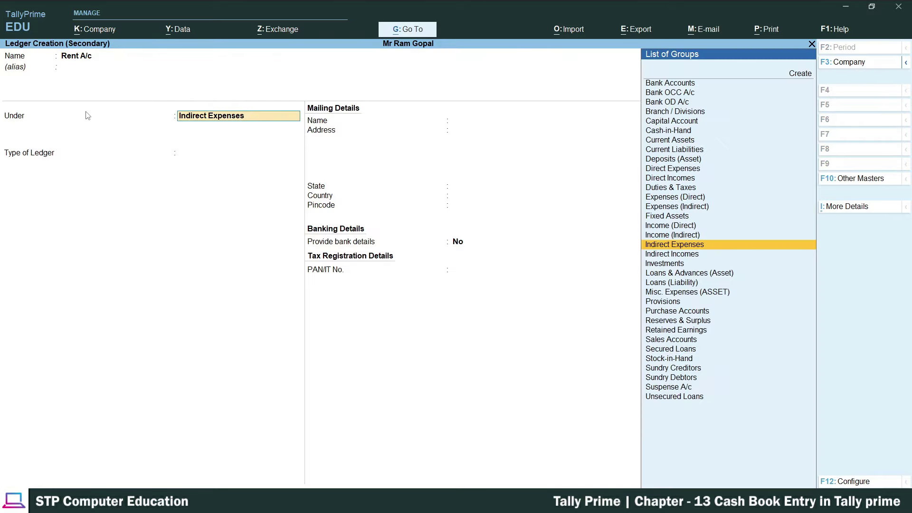
key(Return)
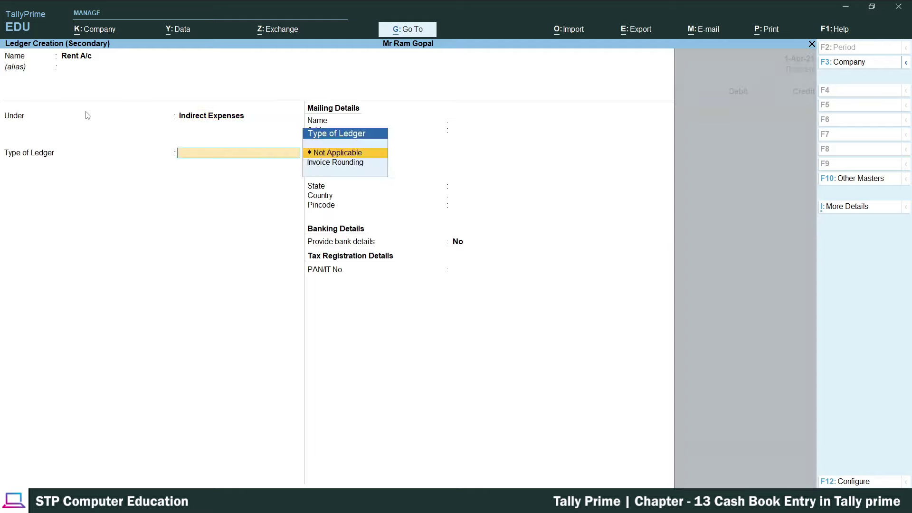
key(Return)
key(Return)
key(Return)
key(Return)
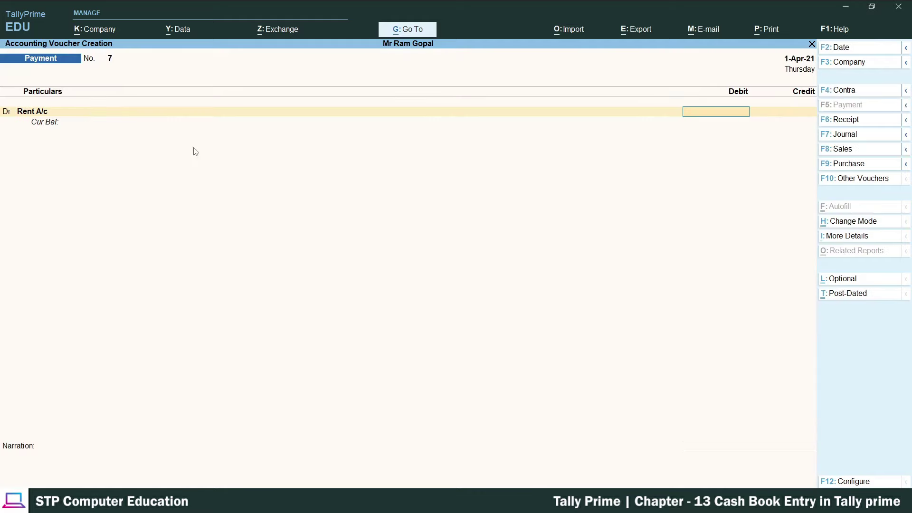
Debit Rent A/c 100, credit Cash, and save payment voucher No. 7
key(Return)
key(Down)
key(Down)
key(Down)
key(Return)
key(Return)
key(Return)
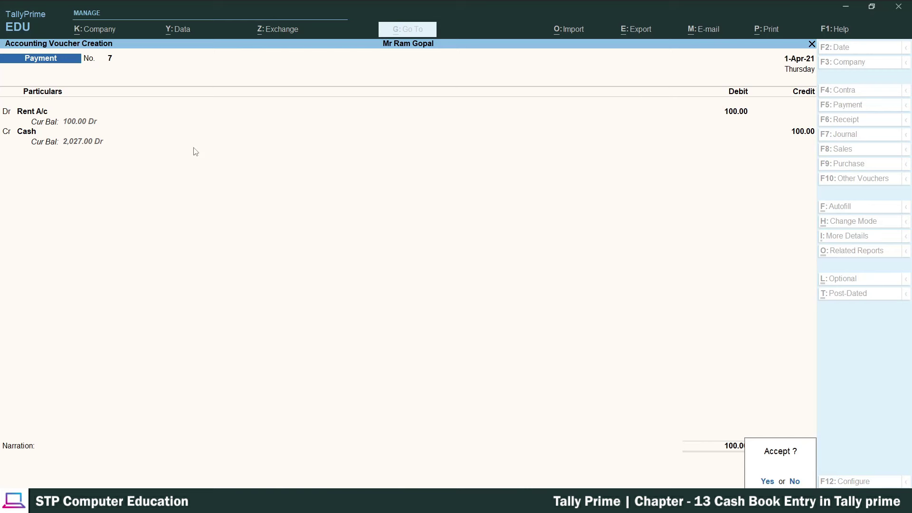
key(y)
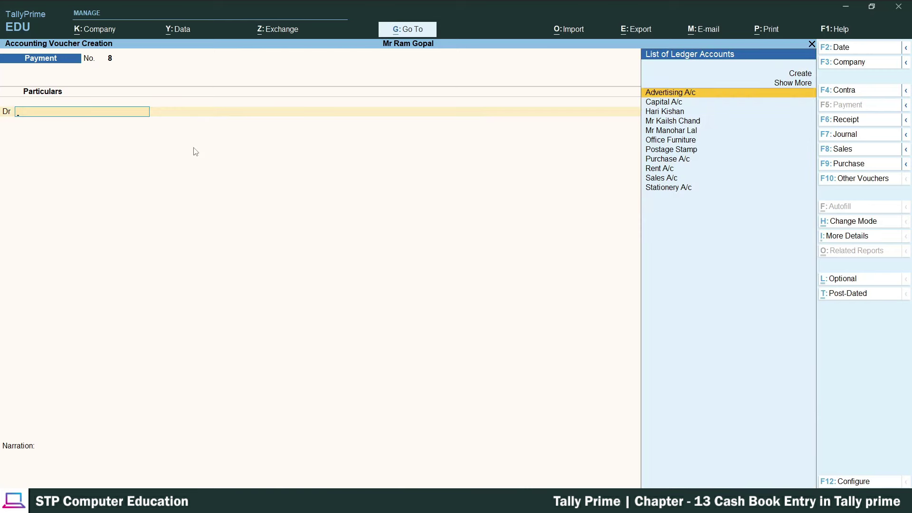
key(alt+Tab)
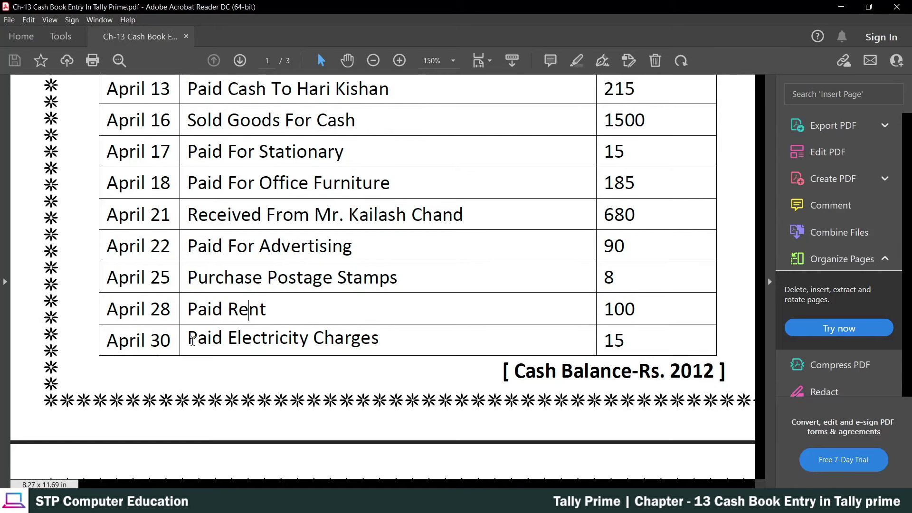
Find April 30's 'Paid Electricity Charges' entry and its amount of 15 in the exercise PDF
drag(189, 338, 379, 340)
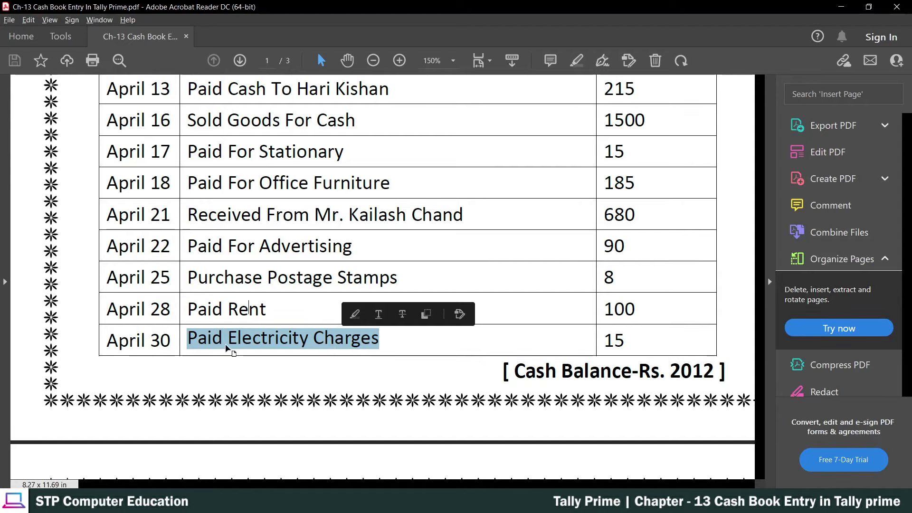
click(343, 350)
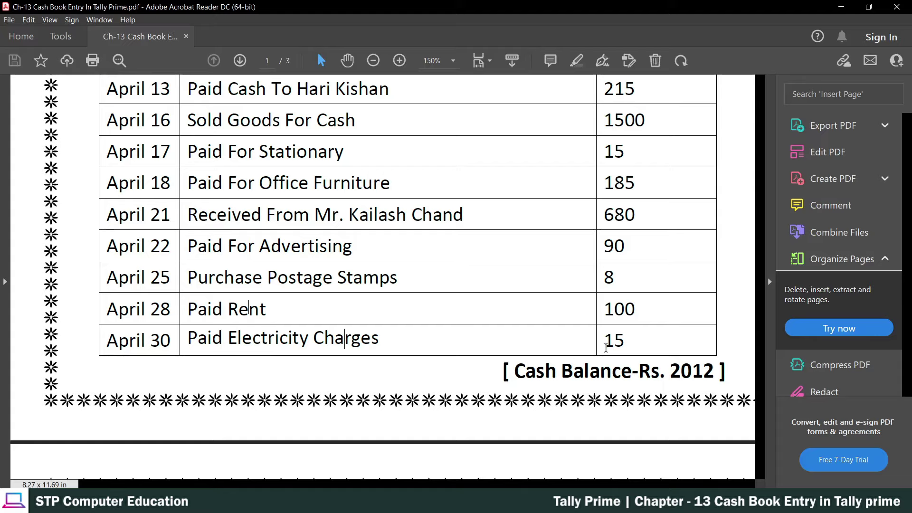
drag(603, 342, 626, 344)
drag(228, 338, 354, 339)
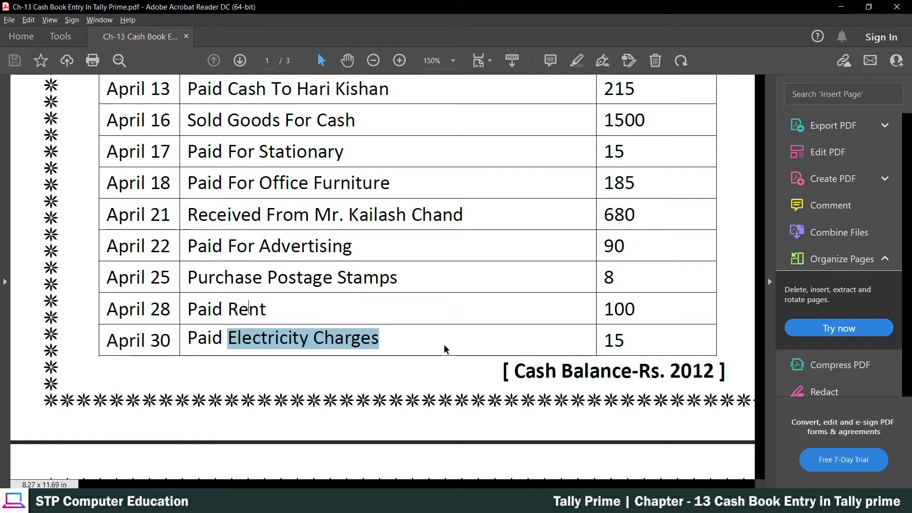
click(334, 342)
drag(244, 341, 336, 340)
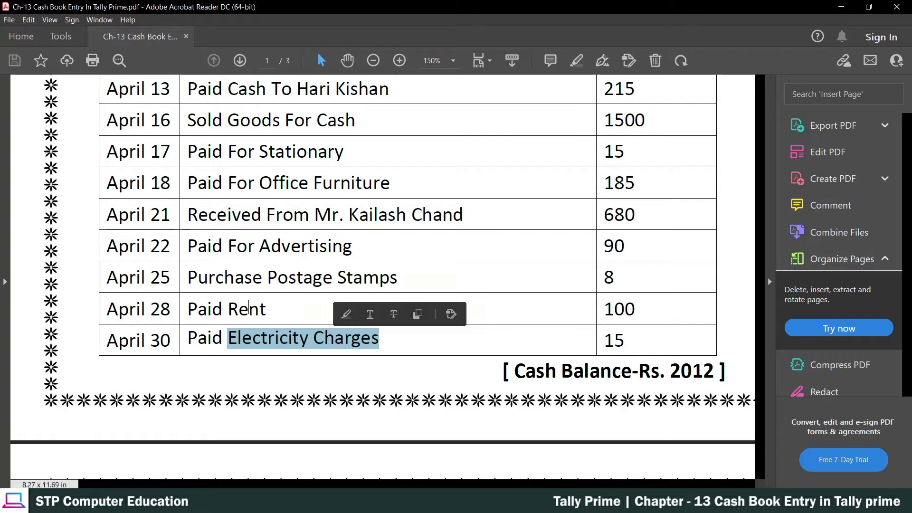
key(alt+Tab)
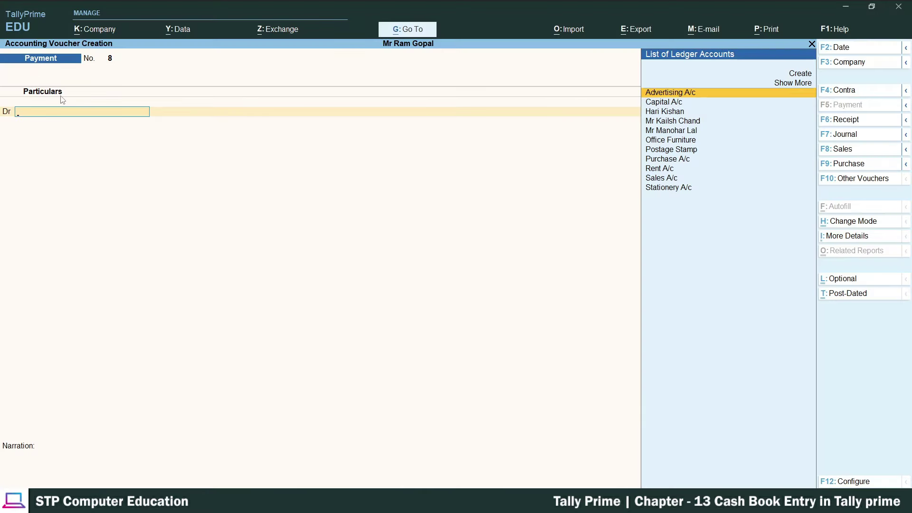
Create an 'Electricity A/c' ledger under Indirect Expenses
key(alt+c)
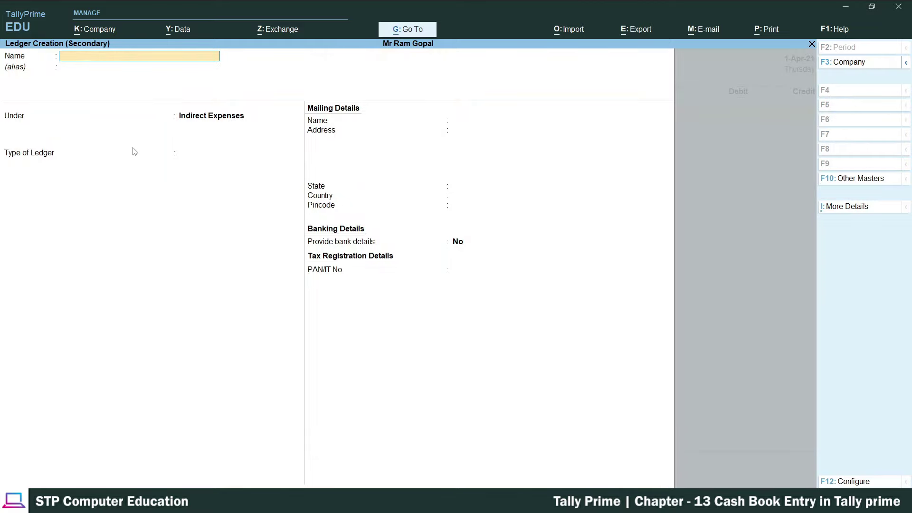
text(Electricity)
key(Return)
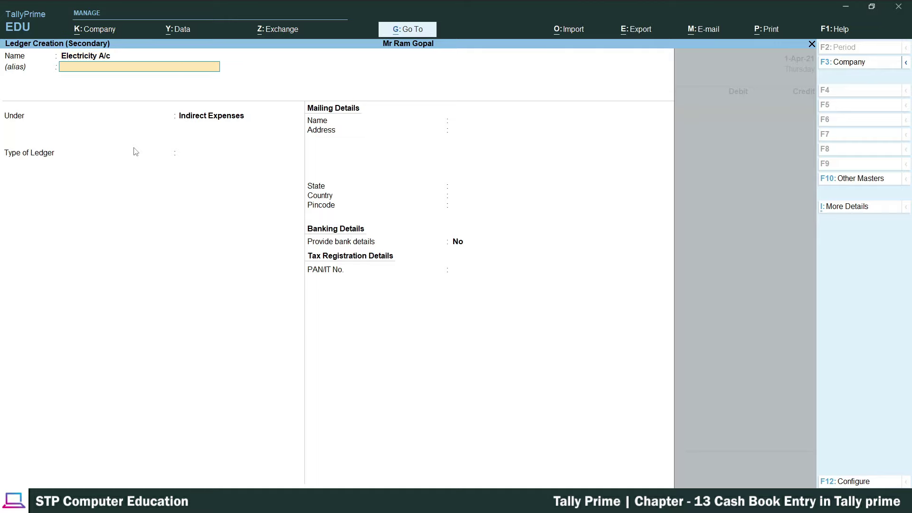
key(Return)
key(Return)
key(Return)
key(Return)
key(Return)
key(Return)
key(Return)
key(Return)
key(Return)
key(Return)
key(Return)
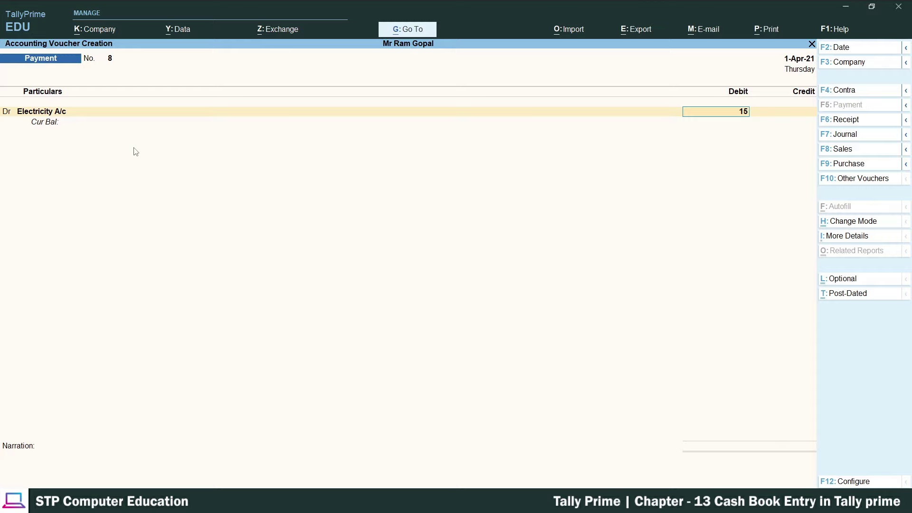
Save payment voucher 8 debiting Electricity A/c 15 and crediting Cash 15
text(15)
key(Return)
key(Down)
key(Down)
key(Down)
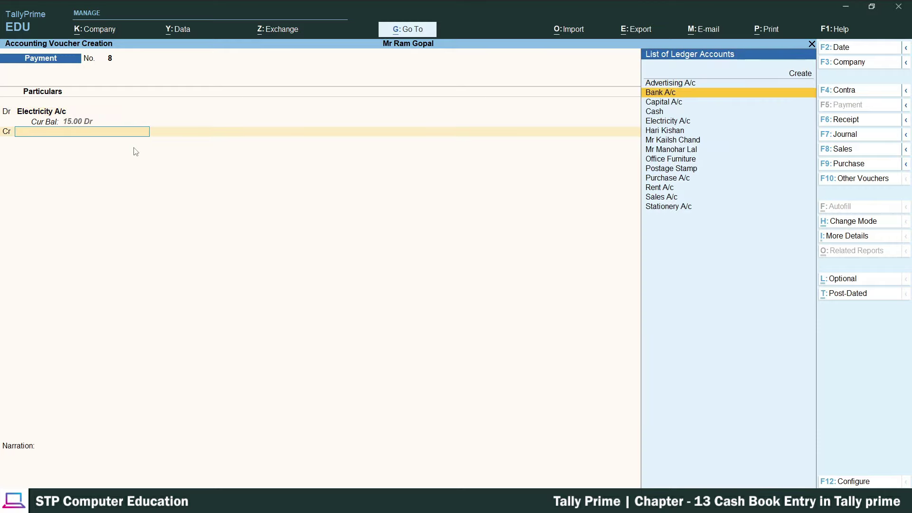
key(Return)
key(Return)
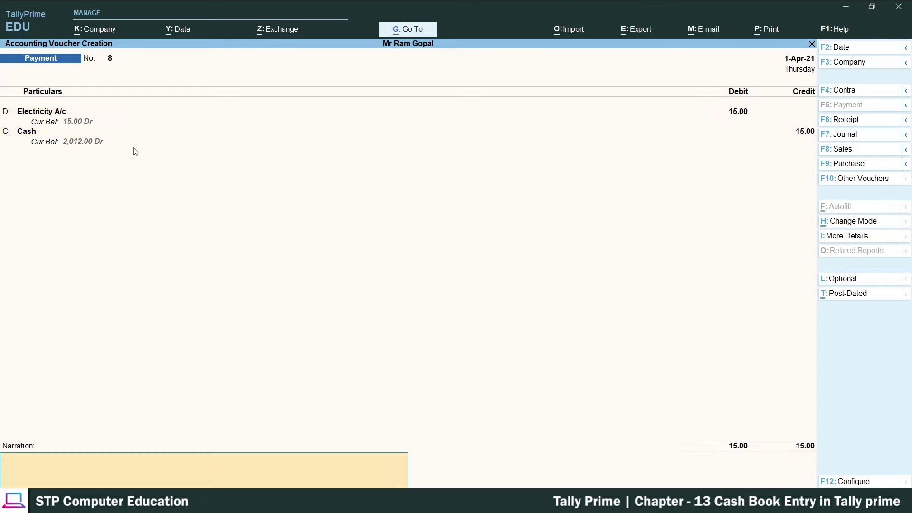
key(Return)
key(Return)
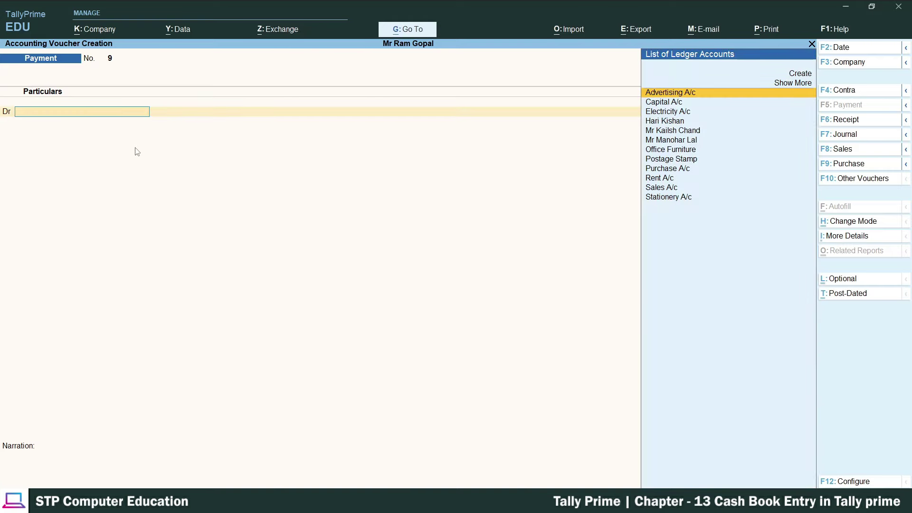
key(alt+Tab)
Locate the expected 'Cash Balance-Rs. 2012' line in the exercise PDF, then return to TallyPrime
scroll(332, 249, up, 5)
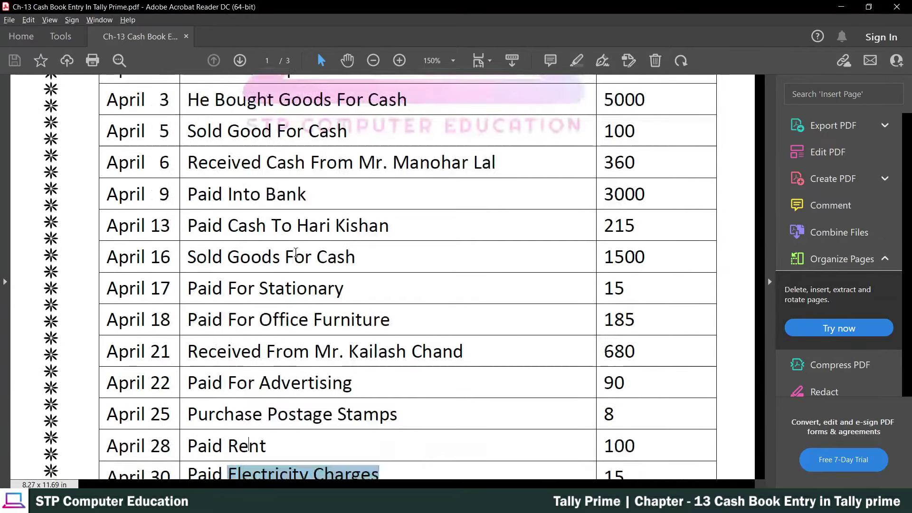
scroll(296, 252, down, 4)
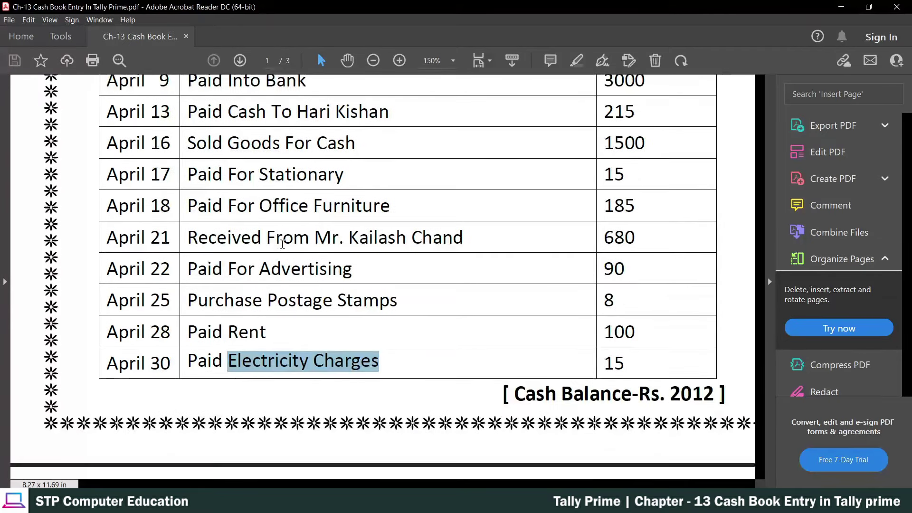
scroll(282, 244, up, 3)
scroll(282, 245, up, 2)
scroll(283, 247, down, 6)
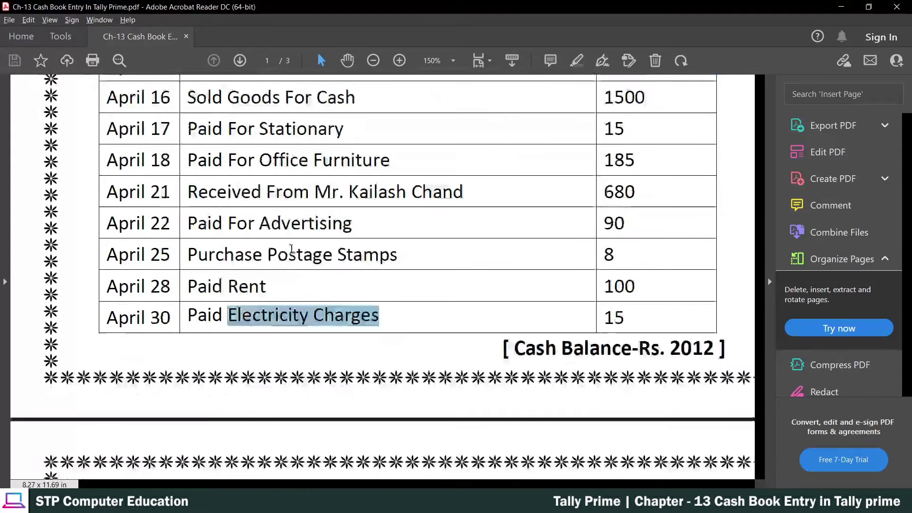
drag(514, 304, 639, 308)
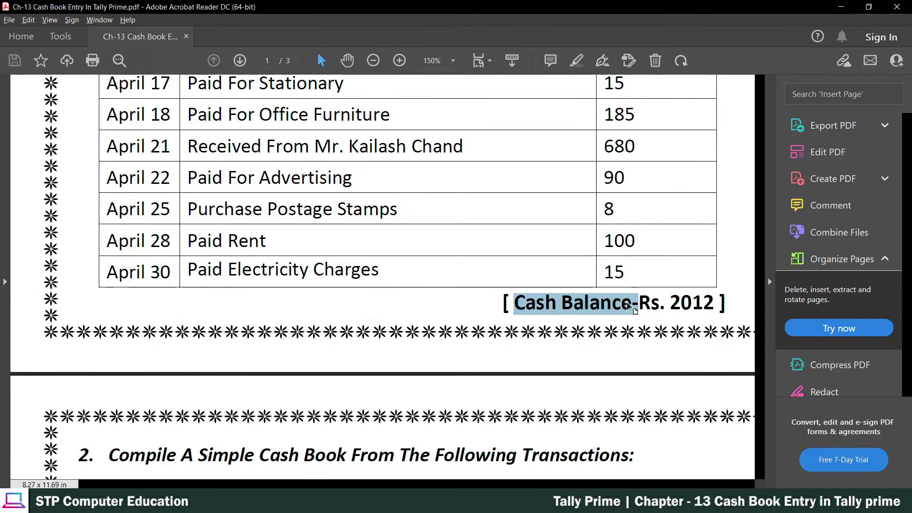
click(673, 304)
drag(673, 304, 715, 306)
scroll(458, 295, up, 5)
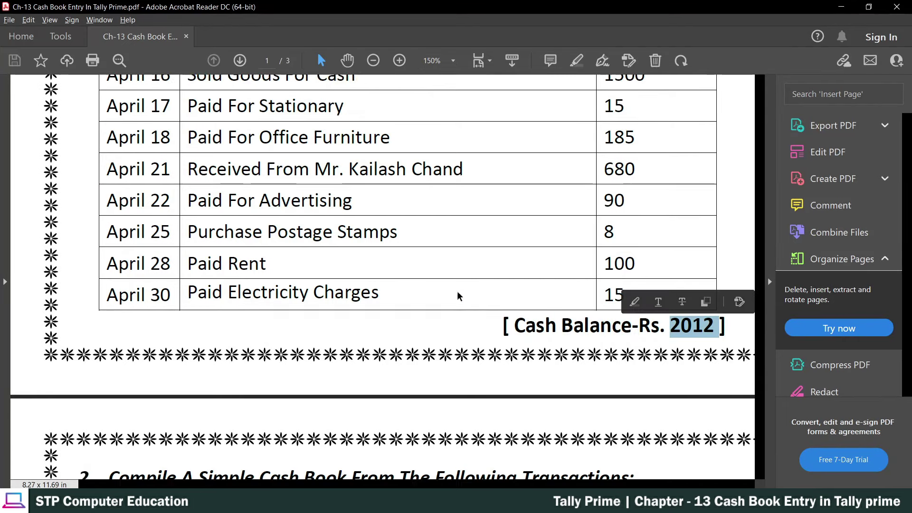
scroll(309, 274, up, 3)
scroll(377, 279, down, 1)
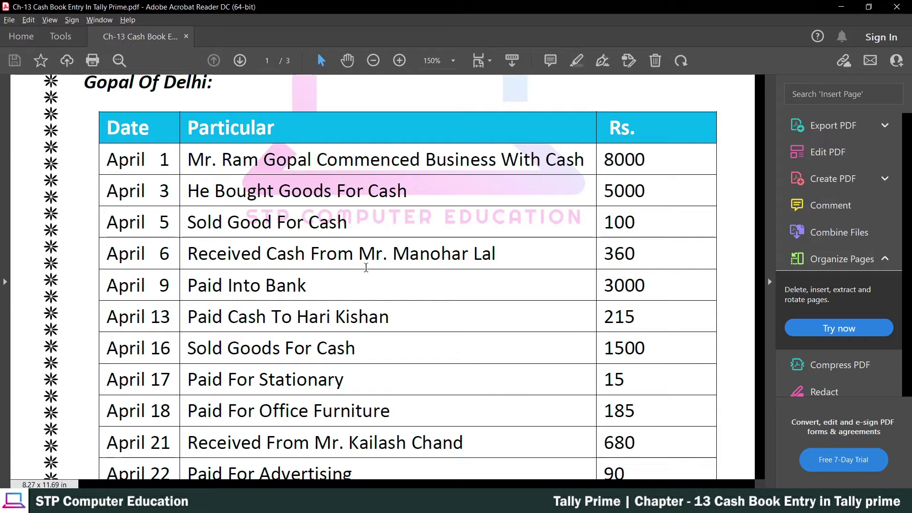
key(alt+Tab)
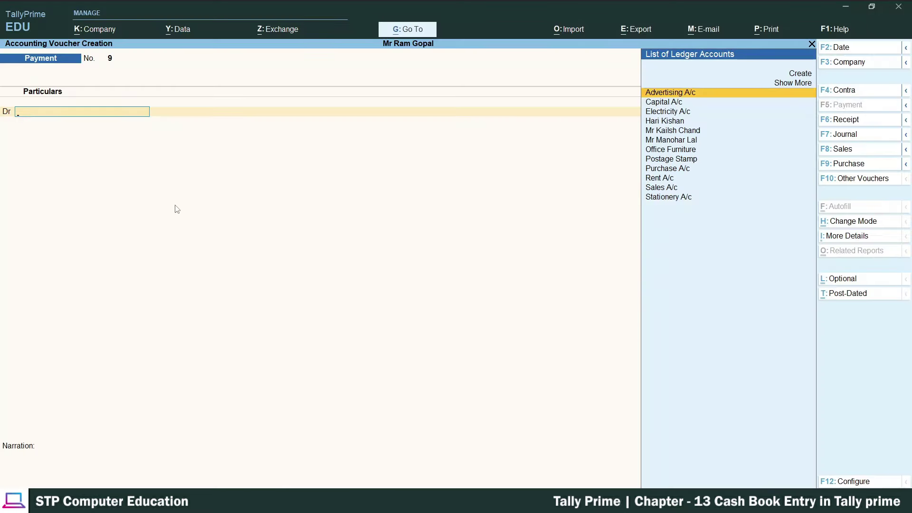
Quit the blank payment voucher and open the Cash/Bank Book report from Go To
key(Escape)
key(y)
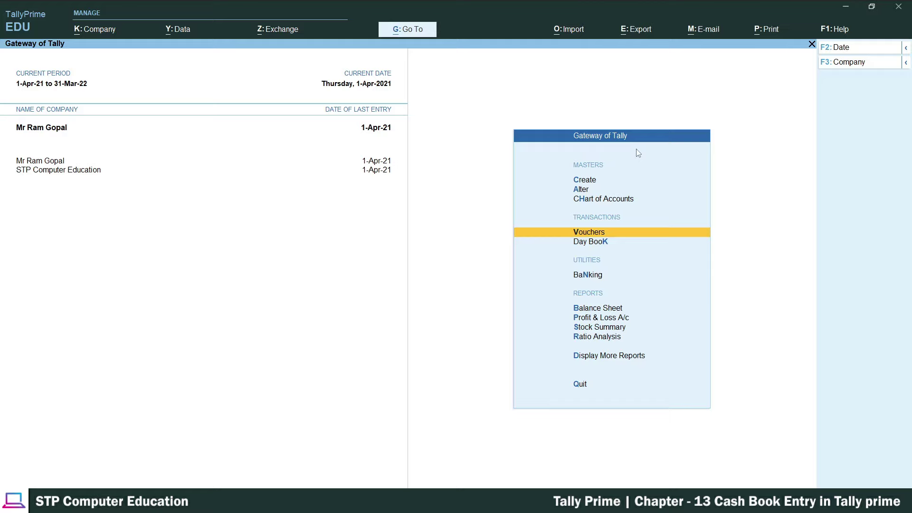
click(416, 32)
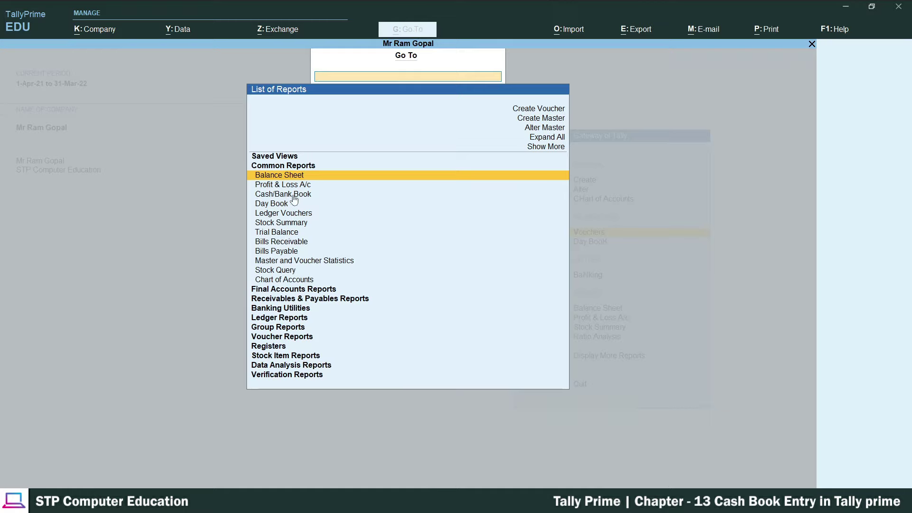
key(Down)
key(Down)
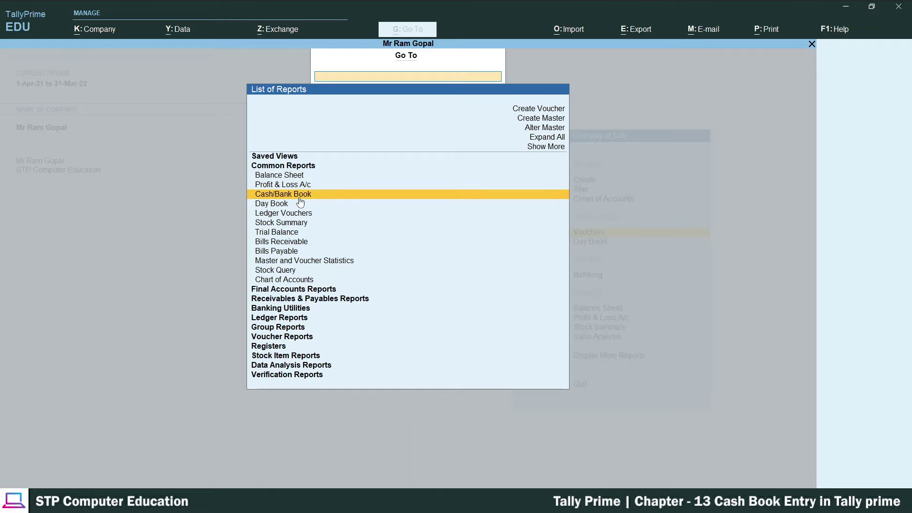
key(Return)
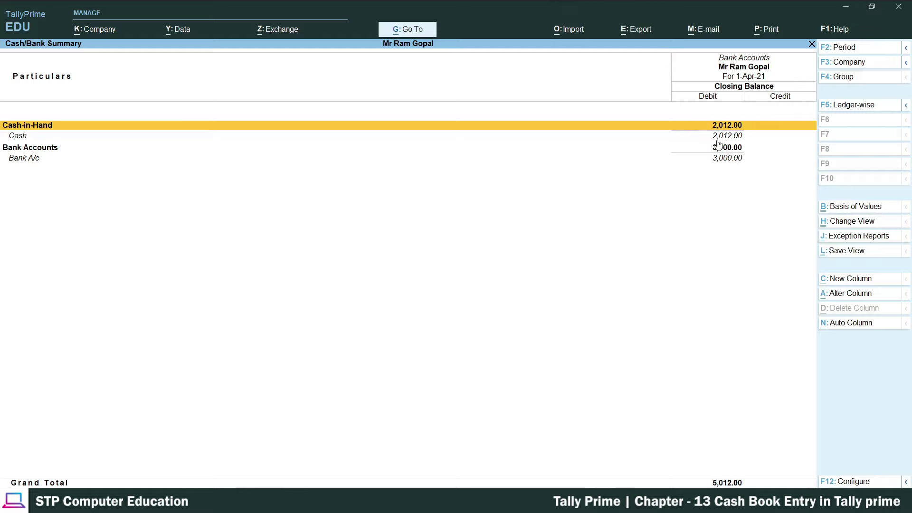
key(alt+Tab)
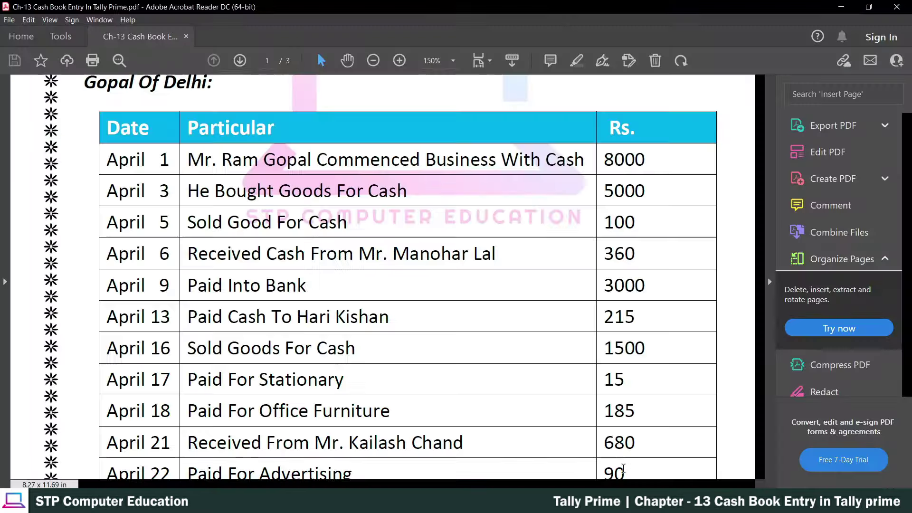
scroll(694, 451, down, 3)
scroll(694, 452, down, 3)
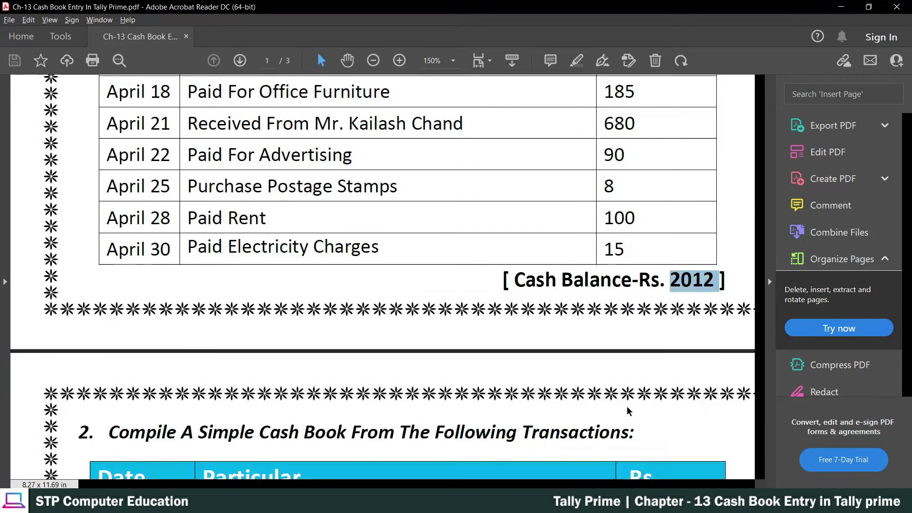
click(692, 283)
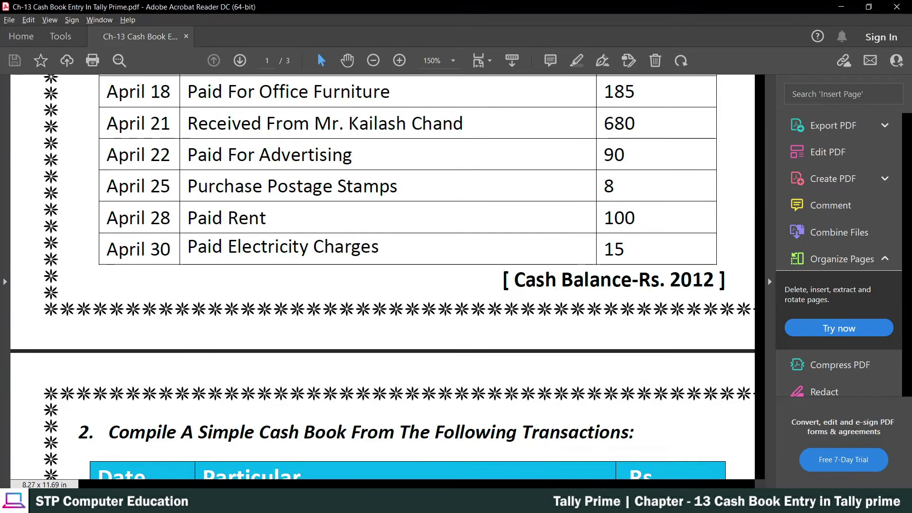
key(alt+Tab)
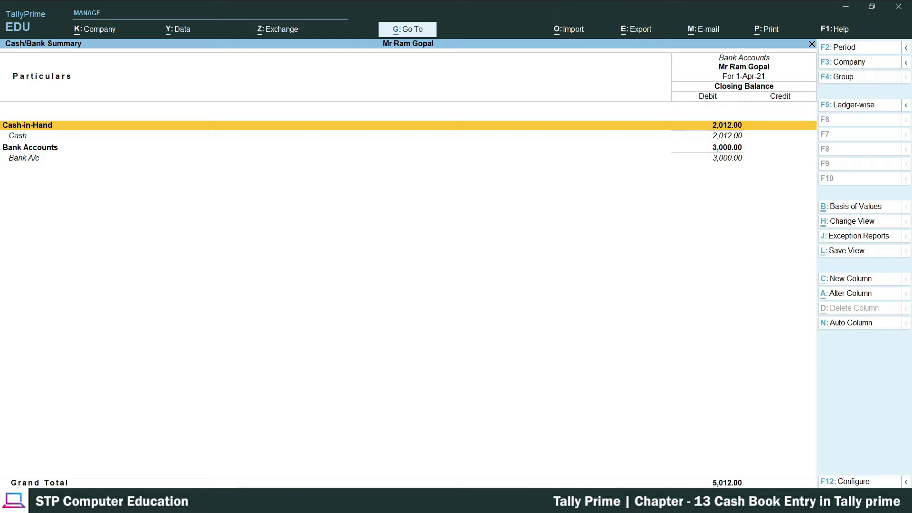
key(alt+Tab)
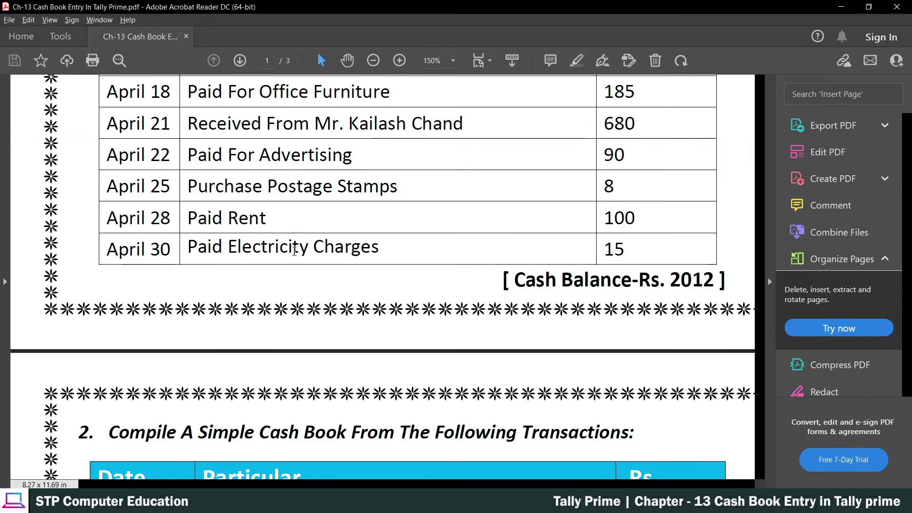
Review exercise 2 on page 2, highlighting its heading and the 3720 cash balance
scroll(295, 251, down, 10)
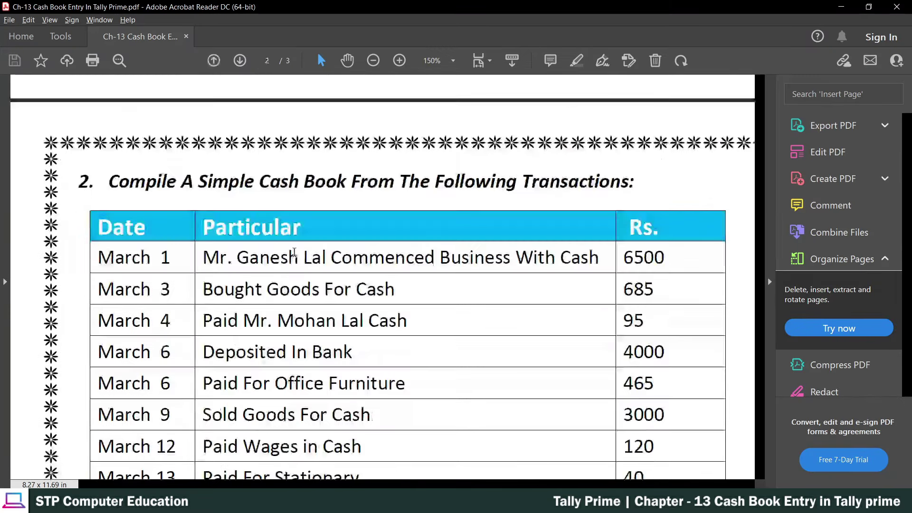
scroll(294, 252, down, 3)
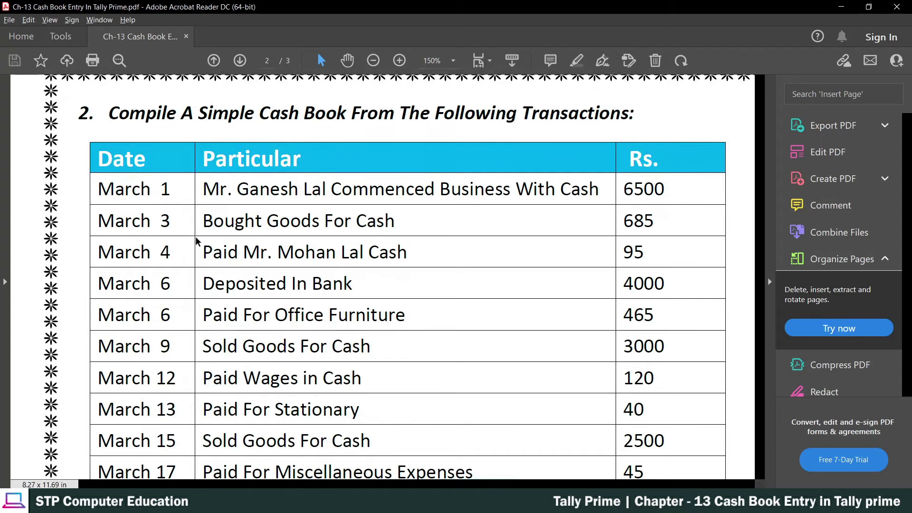
scroll(215, 244, up, 5)
ctrl+scroll(241, 235, down, 3)
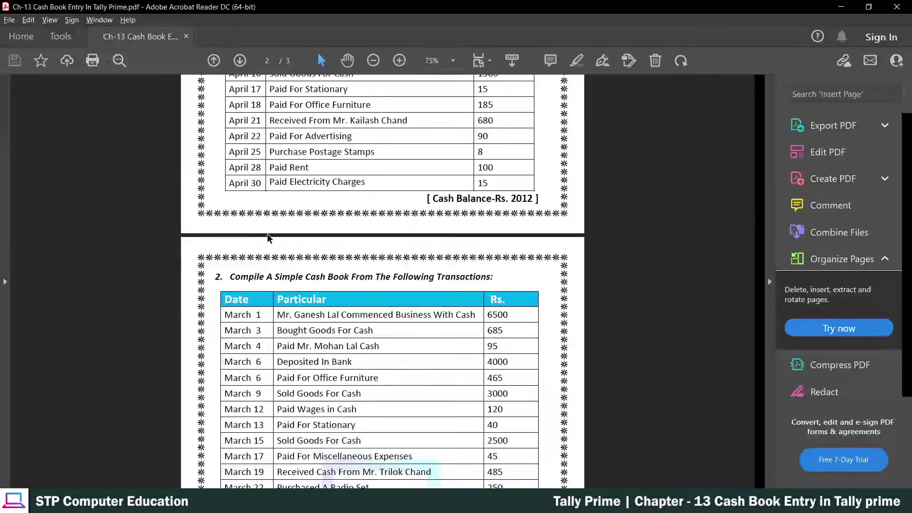
scroll(267, 236, up, 3)
ctrl+scroll(261, 228, up, 2)
scroll(252, 214, up, 2)
scroll(252, 215, down, 12)
drag(129, 214, 512, 218)
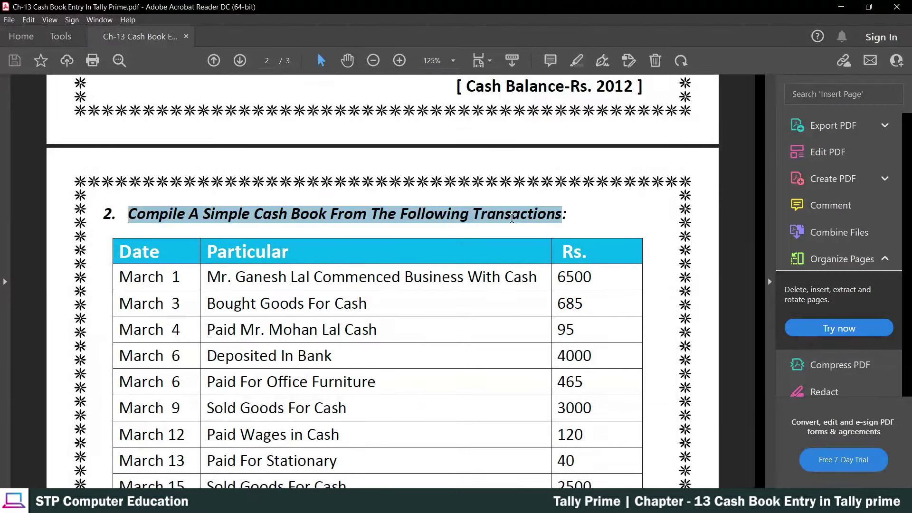
scroll(512, 218, down, 3)
drag(208, 163, 336, 399)
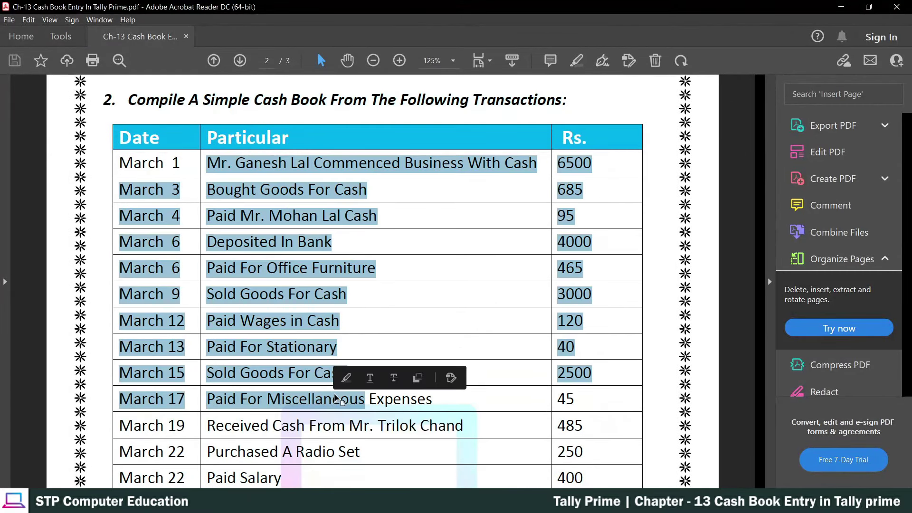
scroll(336, 399, down, 6)
scroll(285, 333, up, 1)
scroll(230, 227, up, 4)
scroll(229, 227, down, 2)
scroll(285, 252, up, 3)
scroll(346, 278, down, 5)
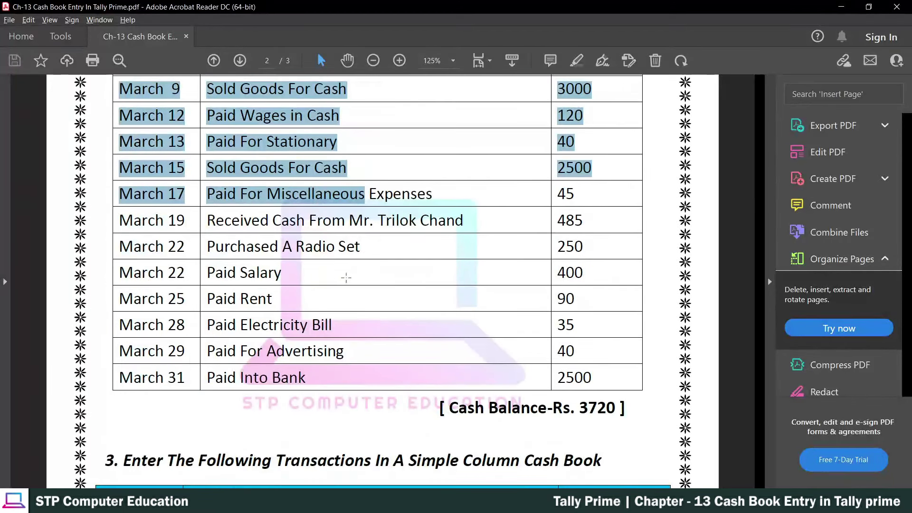
scroll(347, 277, down, 2)
drag(578, 318, 615, 318)
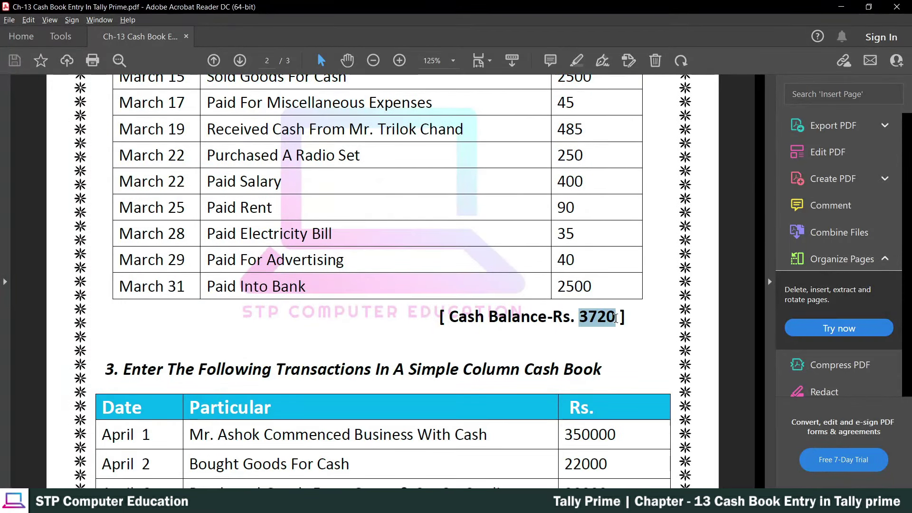
Highlight exercise 3's transactions and its Rs. 108200 cash balance
scroll(297, 268, down, 5)
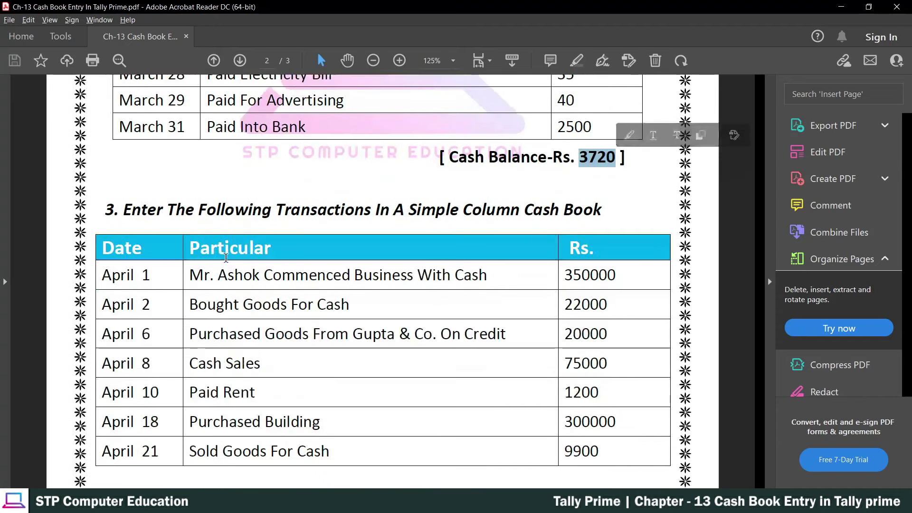
drag(131, 118, 320, 380)
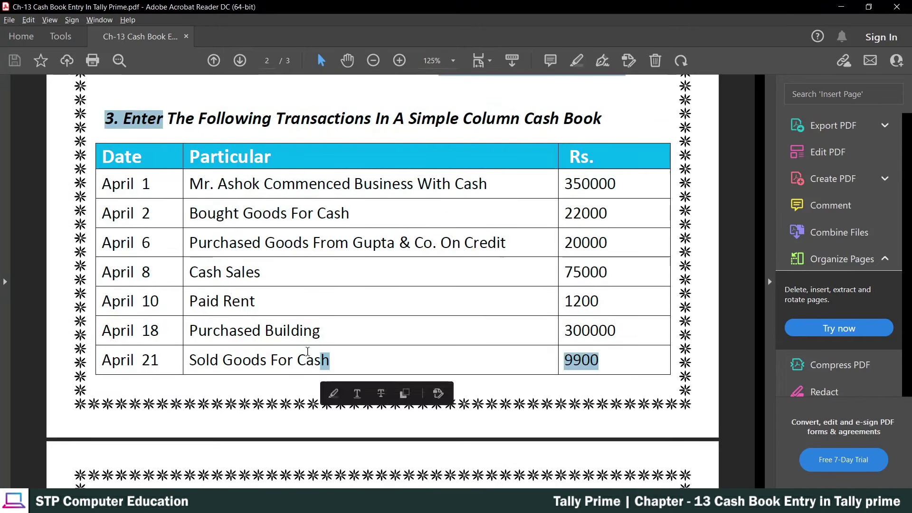
click(327, 380)
scroll(342, 376, down, 6)
drag(589, 360, 646, 361)
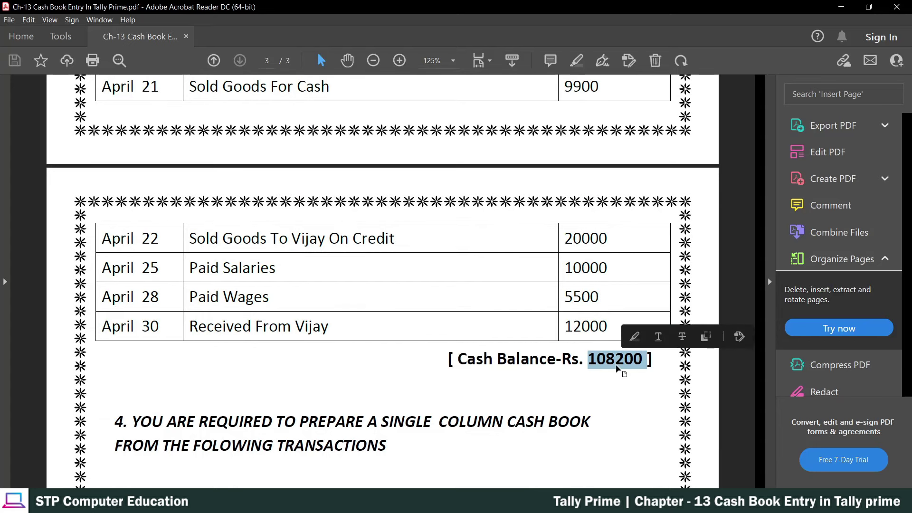
Bring exercise 4's July transactions table on page 3 into view
scroll(324, 283, down, 6)
scroll(176, 264, up, 1)
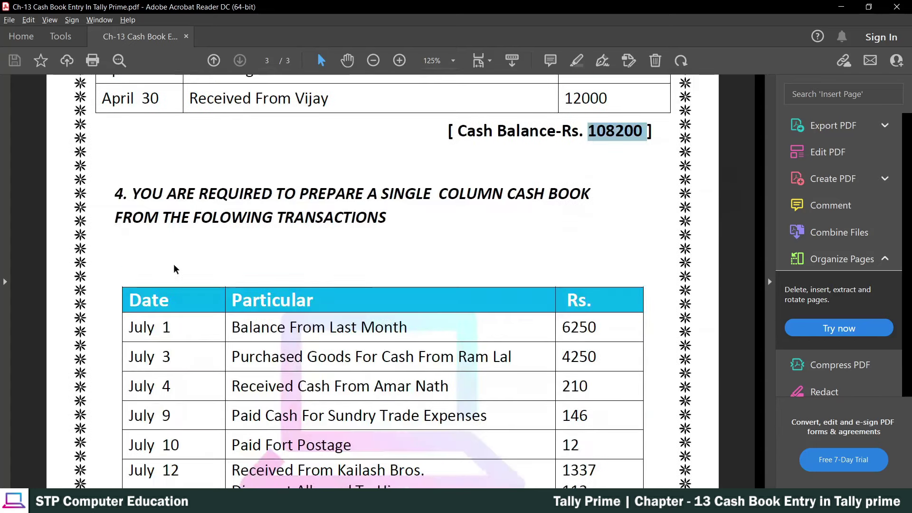
drag(113, 205, 270, 197)
scroll(221, 253, down, 4)
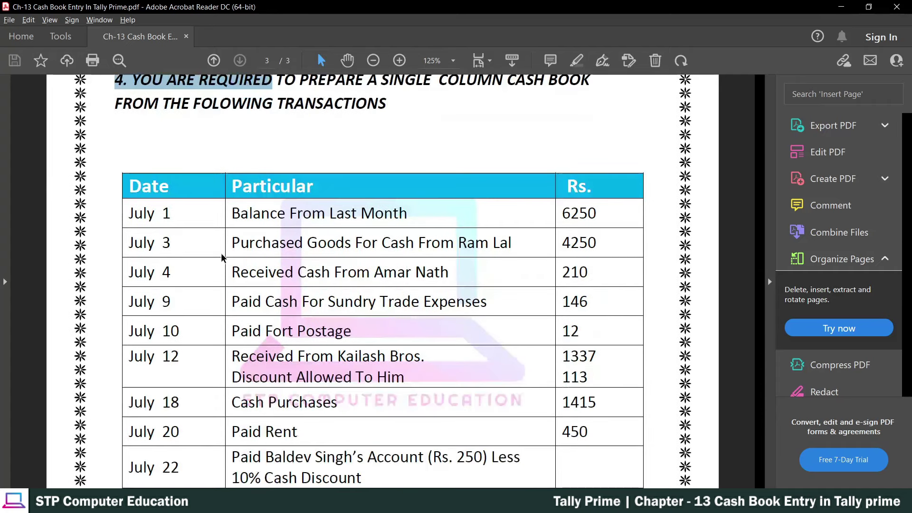
drag(232, 144, 369, 408)
scroll(370, 408, up, 15)
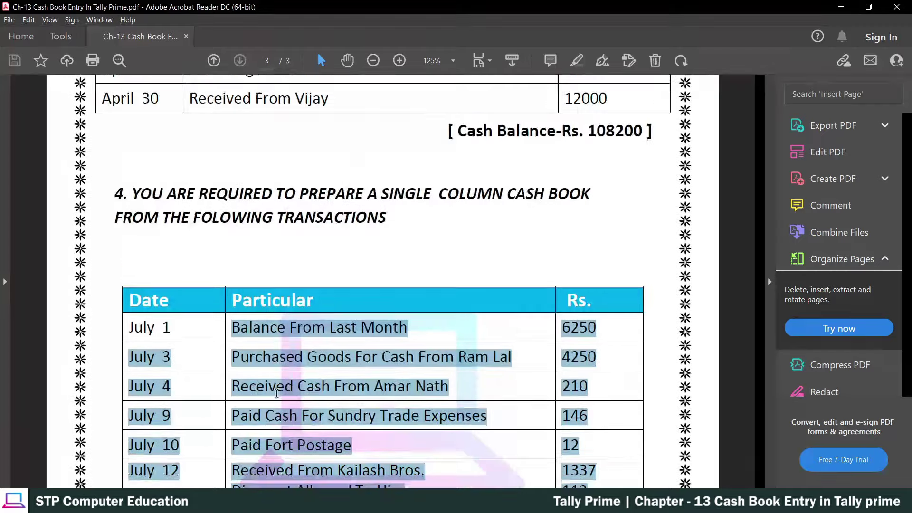
Scroll through exercise 2's March table on page 2, from the 6500 opening capital to its Cash Balance
scroll(269, 394, up, 20)
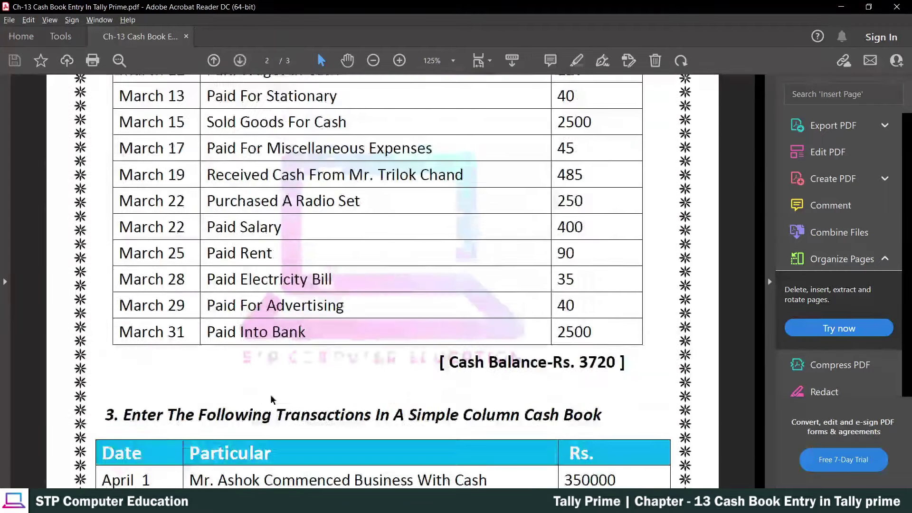
scroll(270, 394, up, 2)
scroll(285, 387, up, 4)
scroll(305, 382, down, 4)
scroll(304, 382, up, 3)
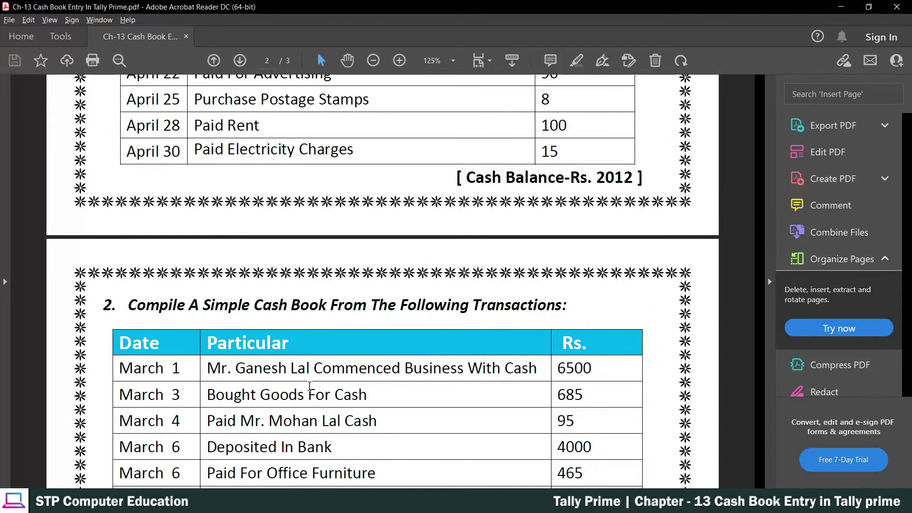
scroll(309, 386, down, 7)
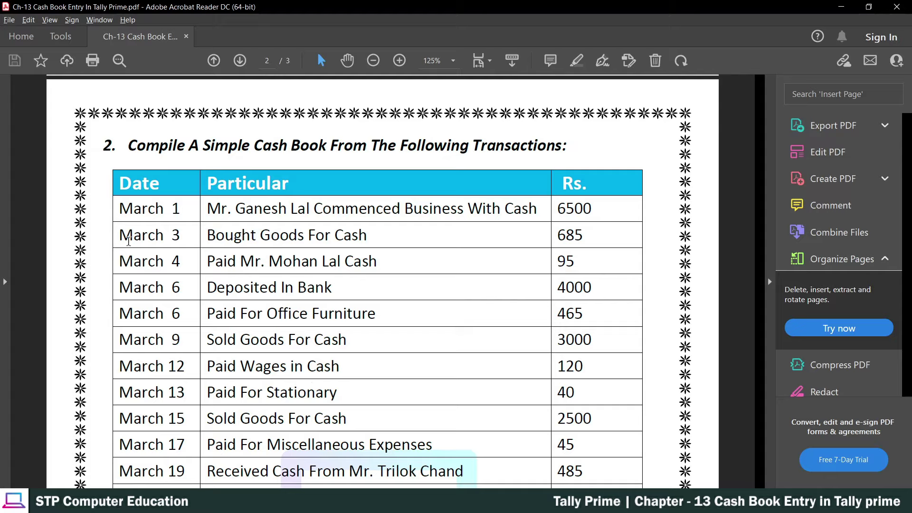
scroll(279, 259, down, 3)
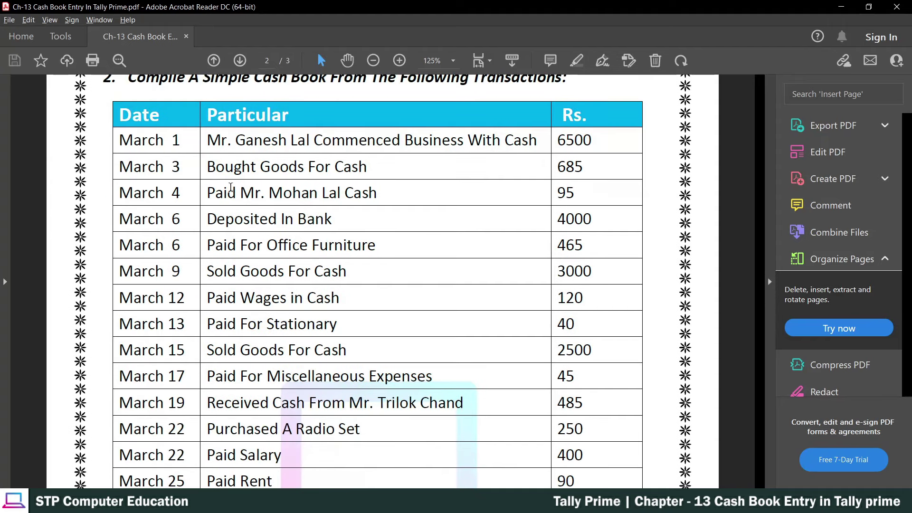
scroll(265, 346, down, 6)
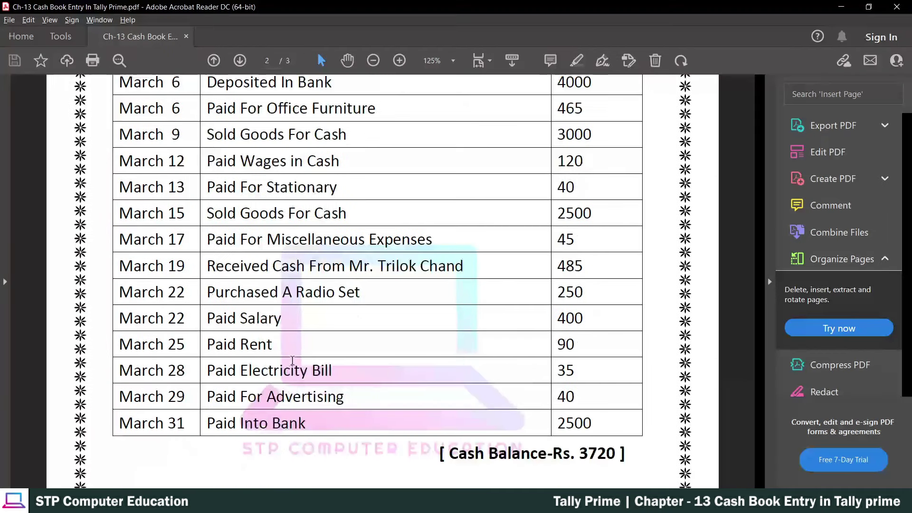
scroll(563, 315, up, 6)
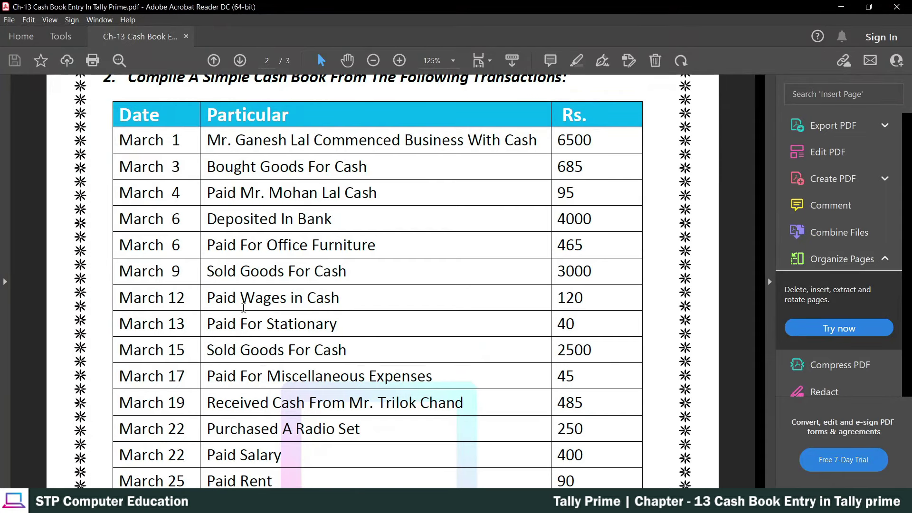
scroll(370, 302, down, 6)
scroll(370, 325, up, 4)
scroll(439, 349, down, 6)
scroll(347, 324, up, 2)
scroll(349, 322, down, 6)
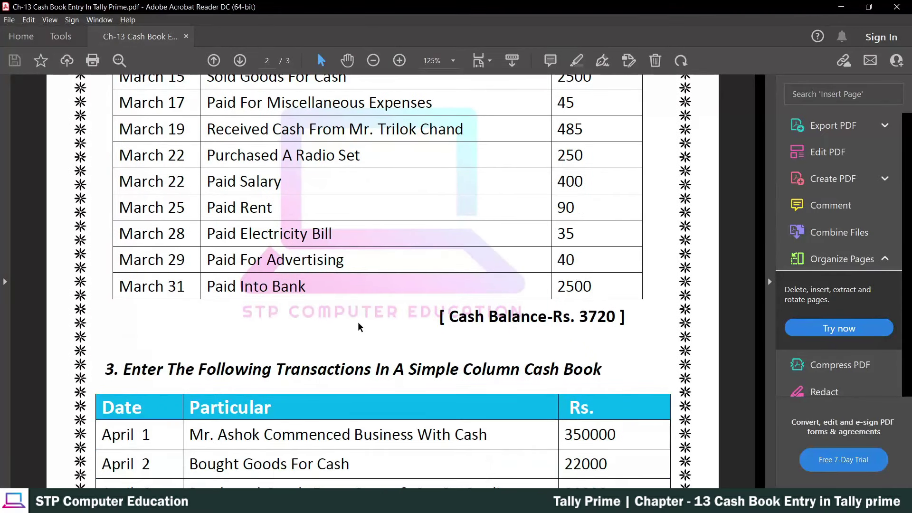
scroll(358, 322, up, 6)
scroll(364, 322, up, 3)
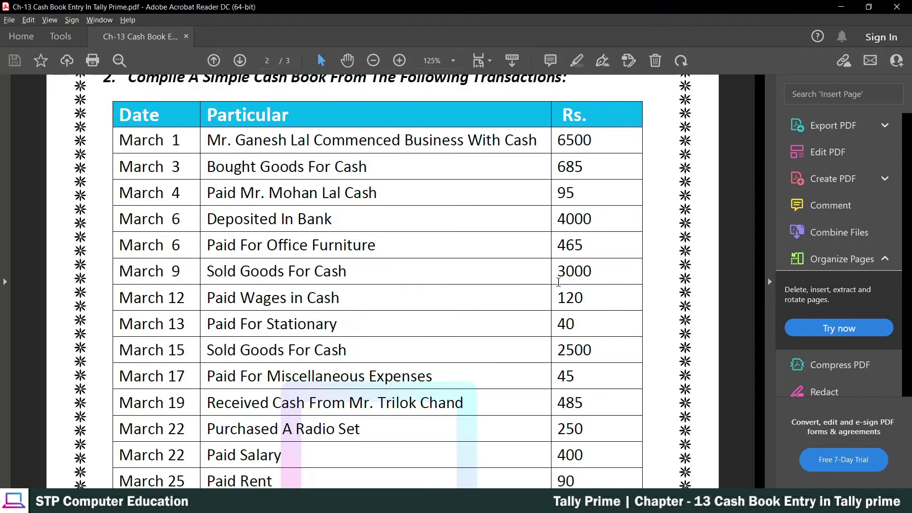
scroll(353, 247, down, 3)
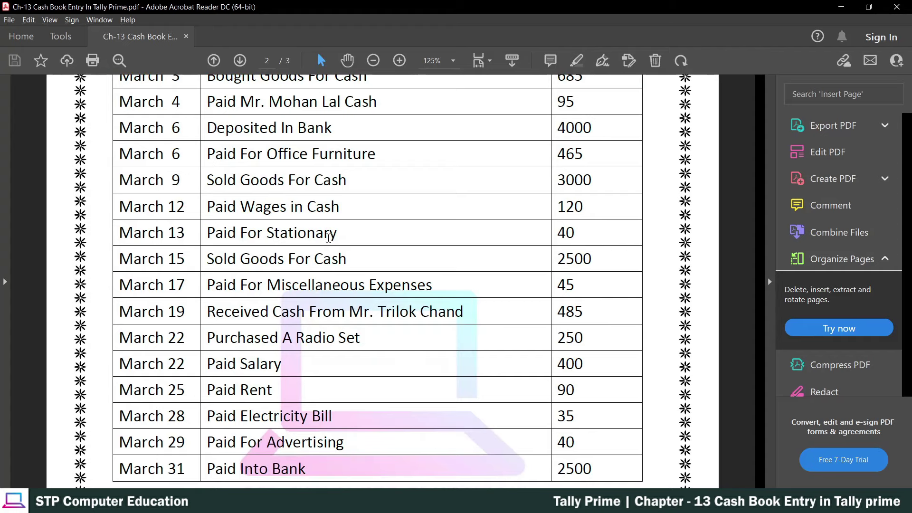
scroll(310, 238, up, 3)
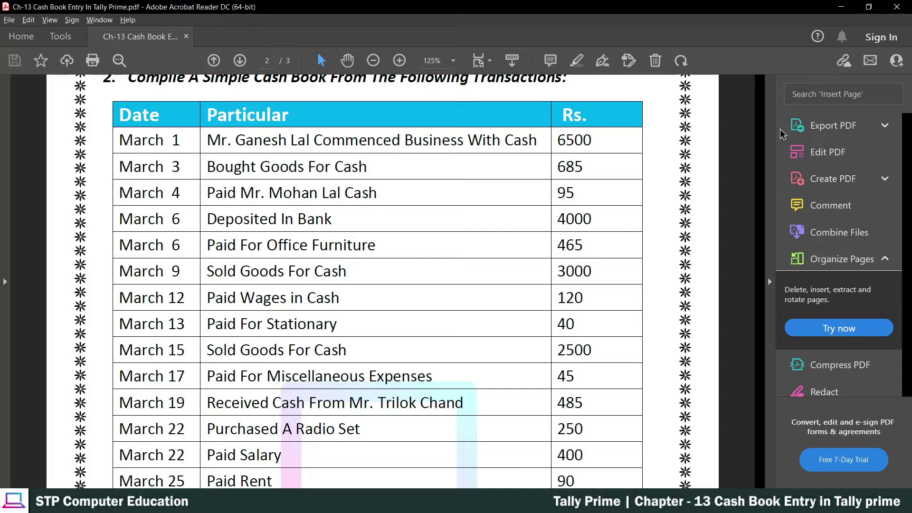
Minimize Acrobat and TallyPrime to the desktop, then drag the AnyDesk shortcut further left
click(843, 9)
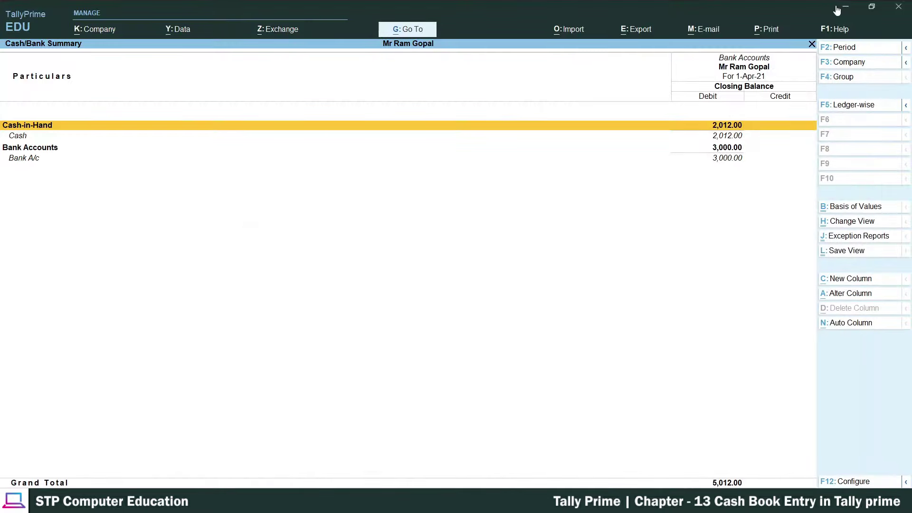
click(843, 9)
drag(84, 163, 454, 101)
drag(167, 88, 458, 98)
drag(465, 94, 377, 118)
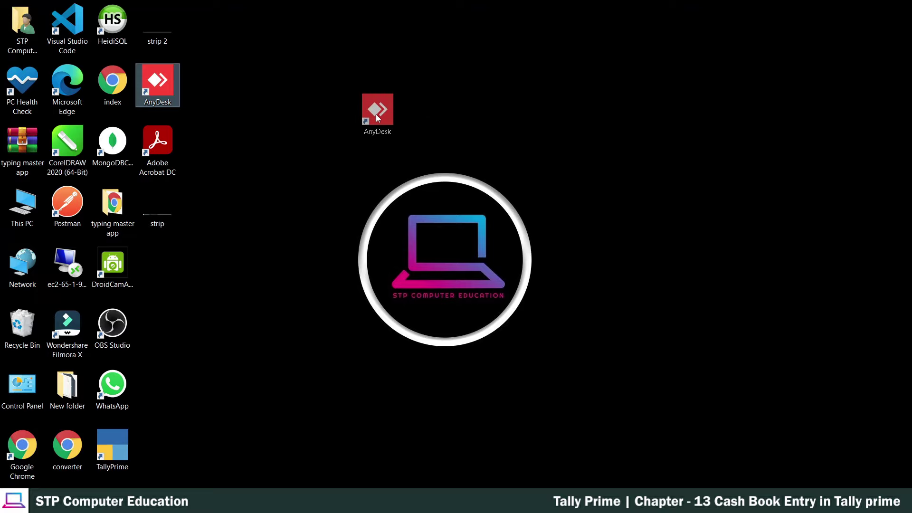